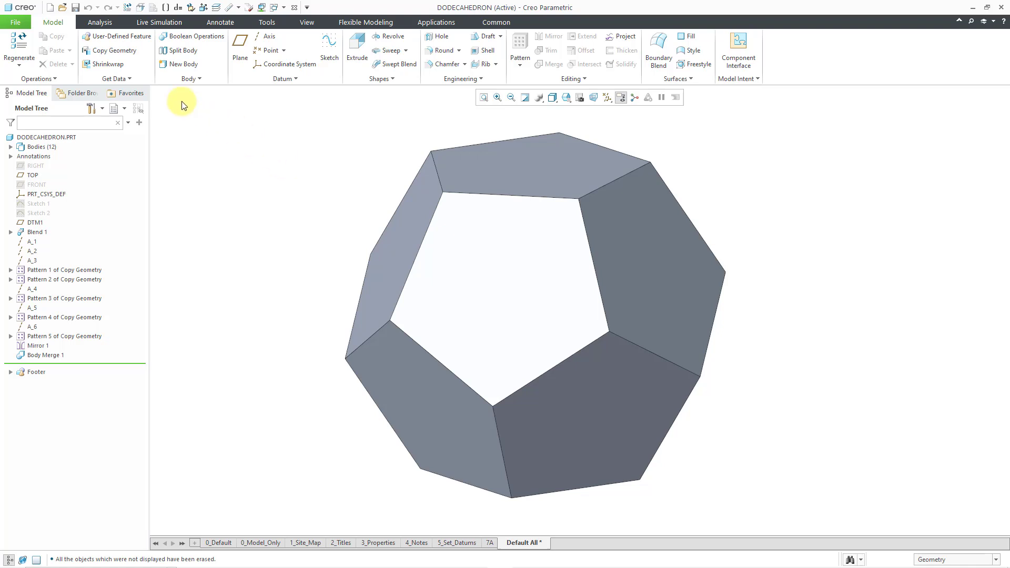
- Create a new solid part named dodecahedron_creo_7 from the mcae_part_creo5_inch template
click(50, 9)
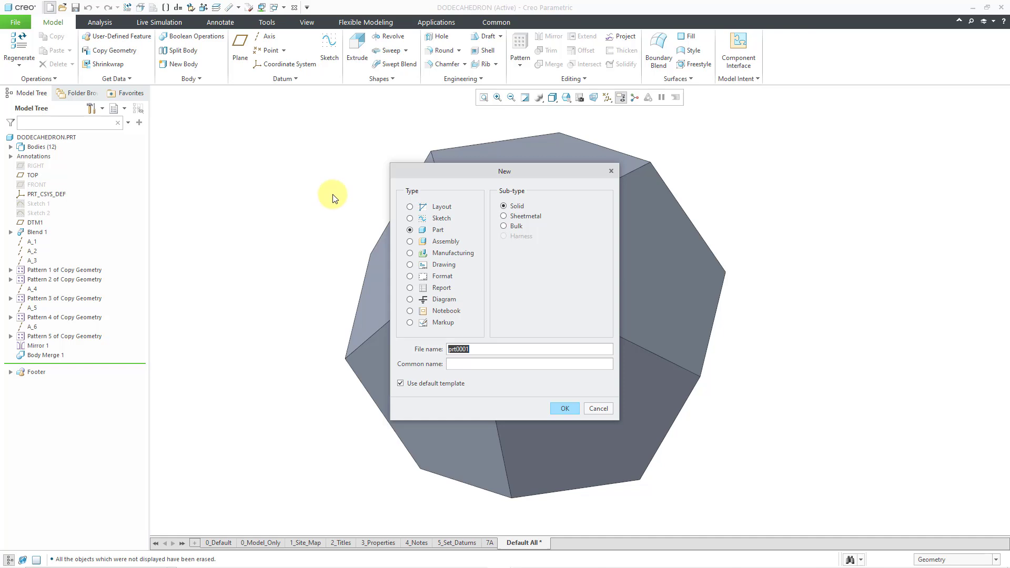
text(dodecahedron_creo_7)
click(450, 386)
click(564, 408)
click(473, 237)
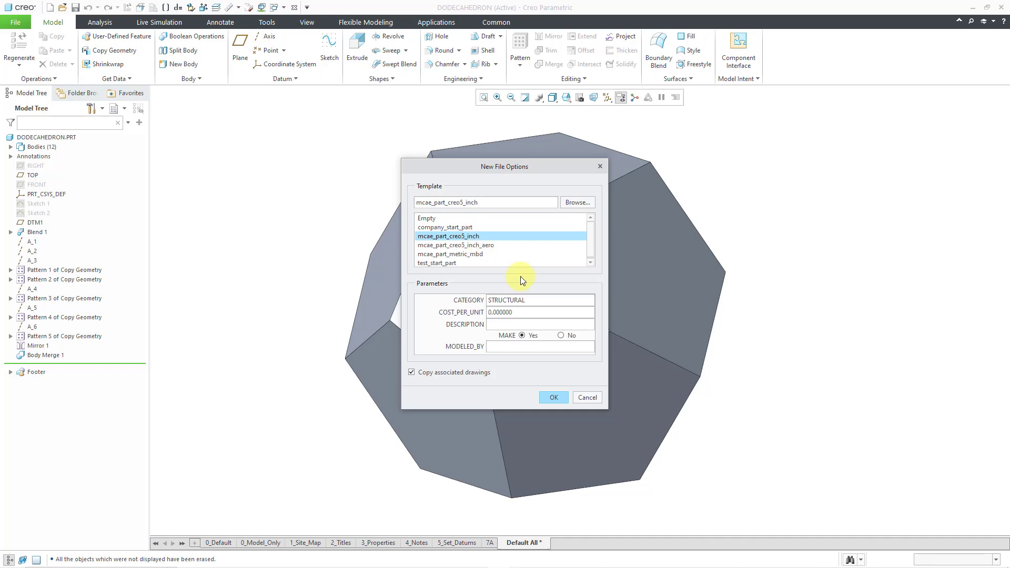
click(554, 398)
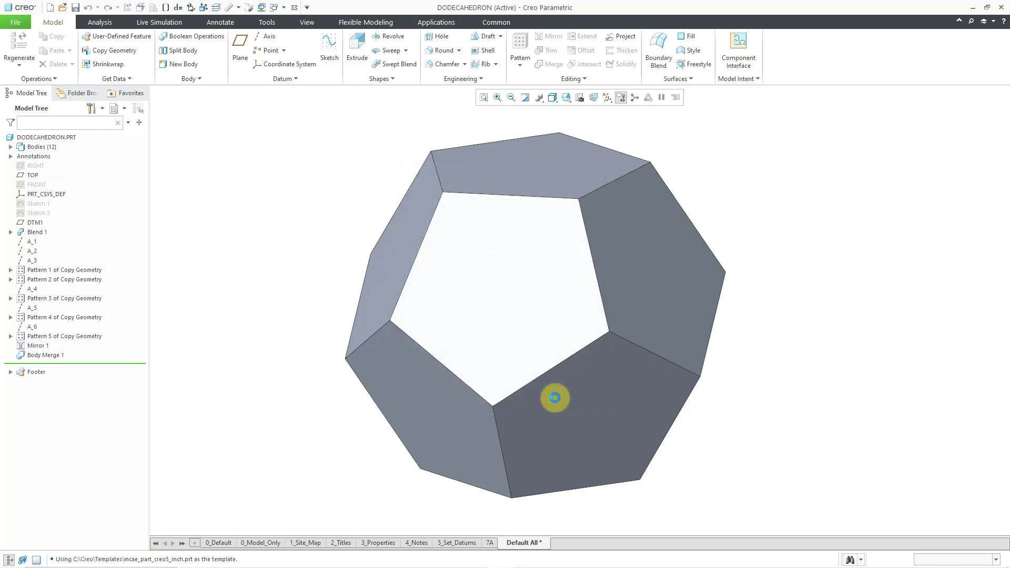
click(986, 10)
- Start a sketch on the TOP datum plane, showing the datum planes for the selection and hiding them again in the sketch
click(606, 98)
click(627, 157)
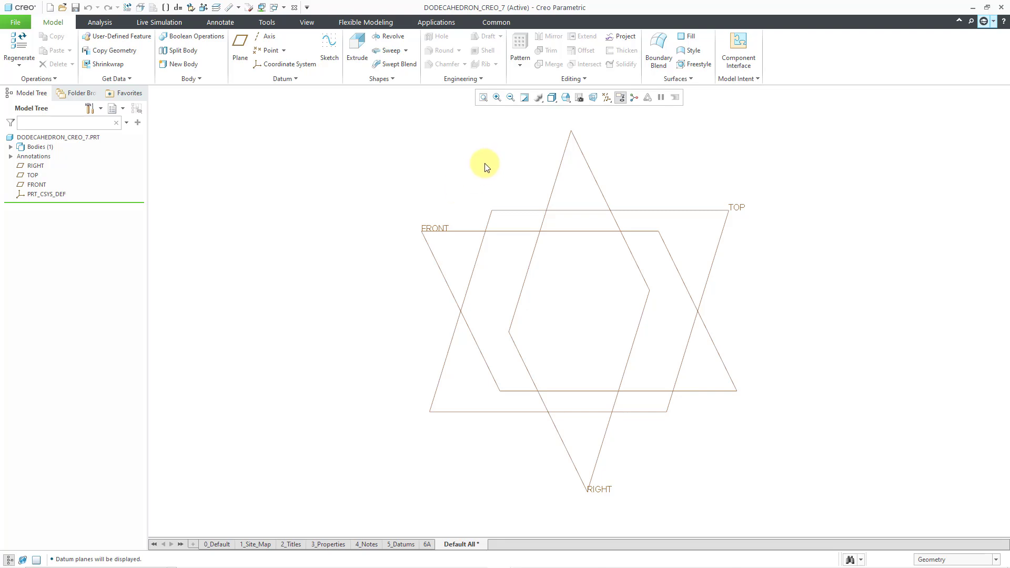
click(641, 213)
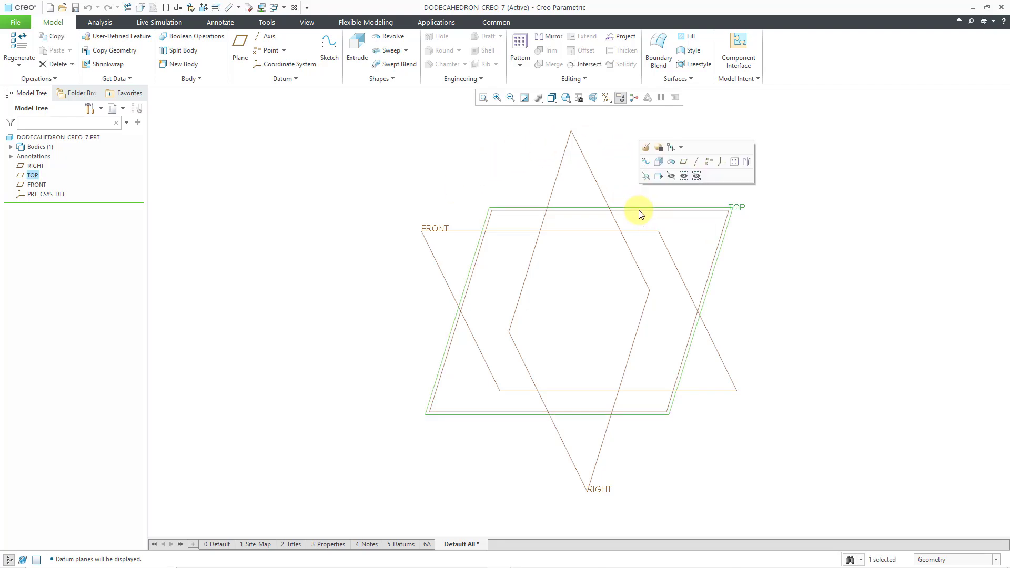
click(646, 163)
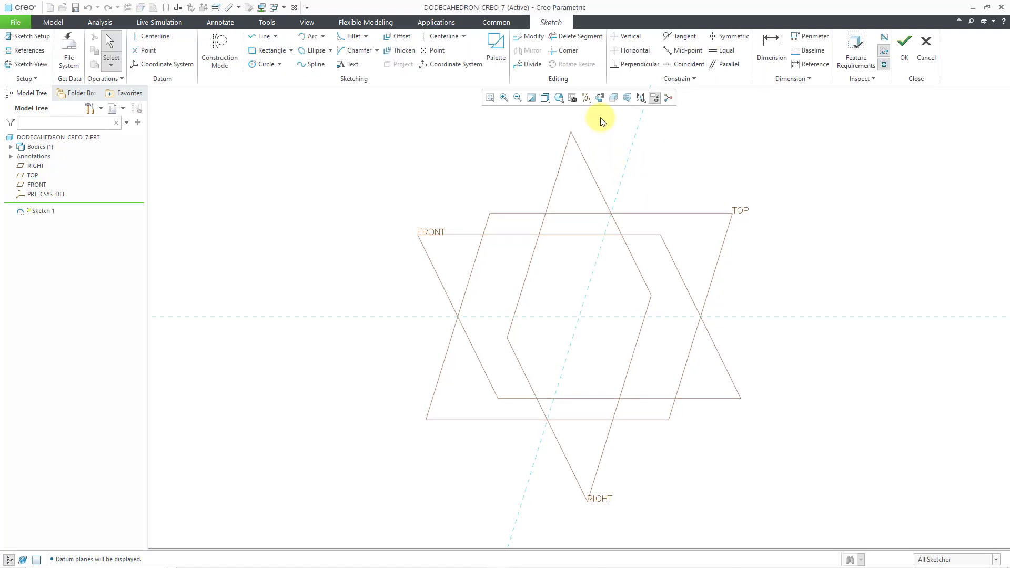
click(587, 98)
click(614, 158)
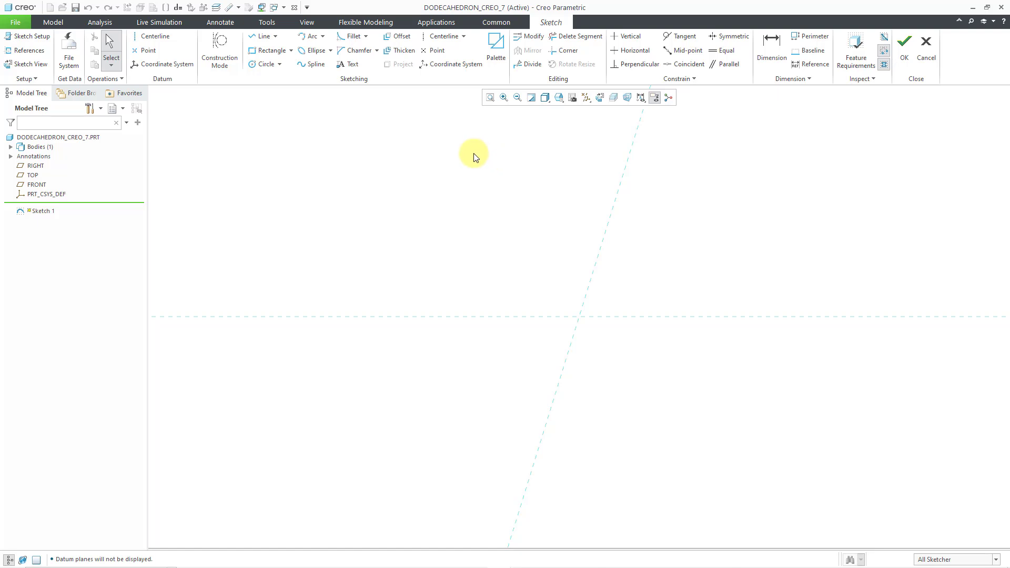
- Insert a 5-sided pentagon from the sketcher palette into the sketch at a scale of about 128
click(500, 51)
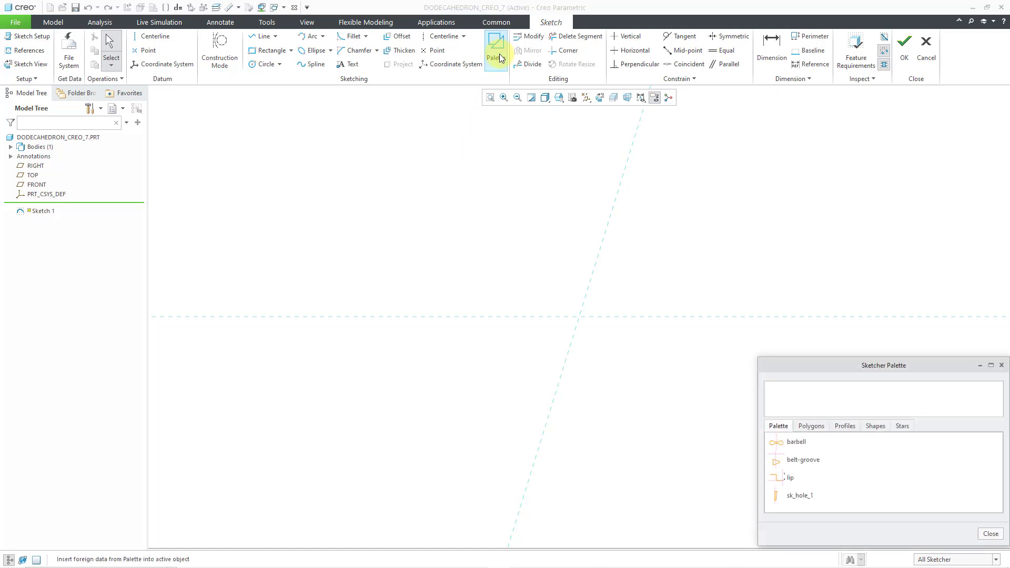
click(815, 428)
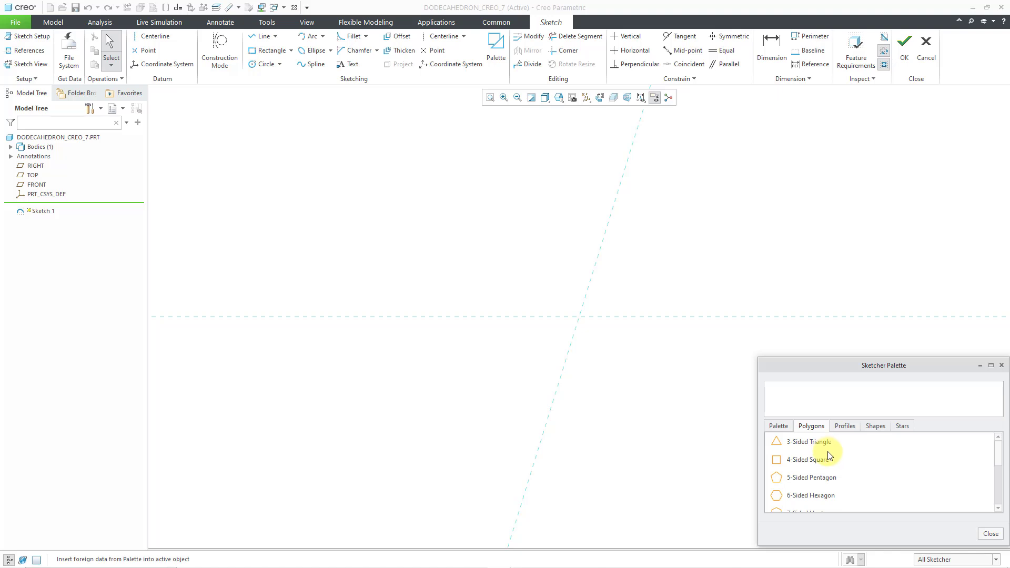
double_click(804, 478)
mouse_move(608, 315)
mouse_down()
mouse_move(607, 305)
mouse_move(620, 331)
mouse_move(630, 317)
mouse_move(610, 273)
mouse_up()
scroll(611, 272, up, 2)
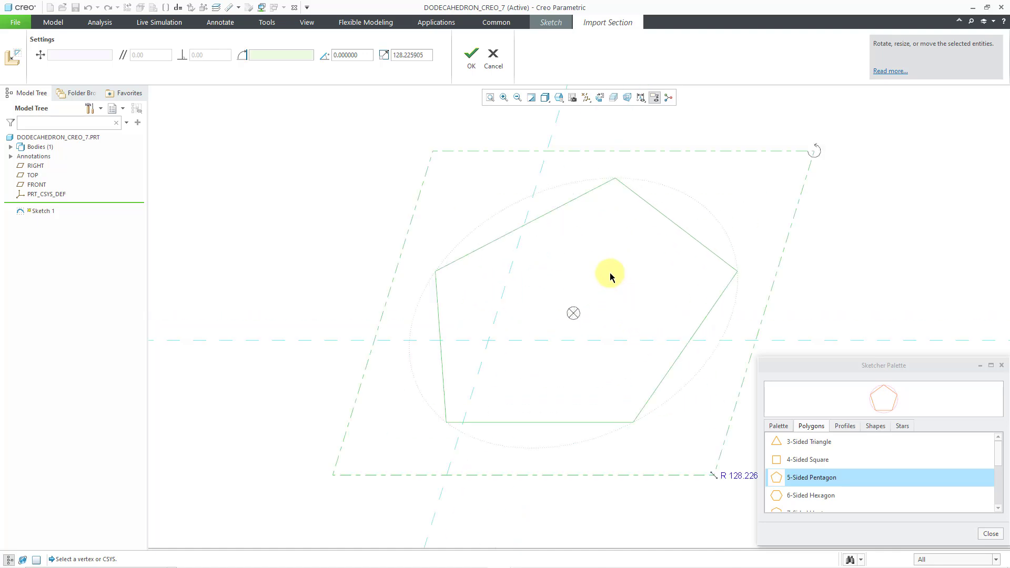
click(1000, 539)
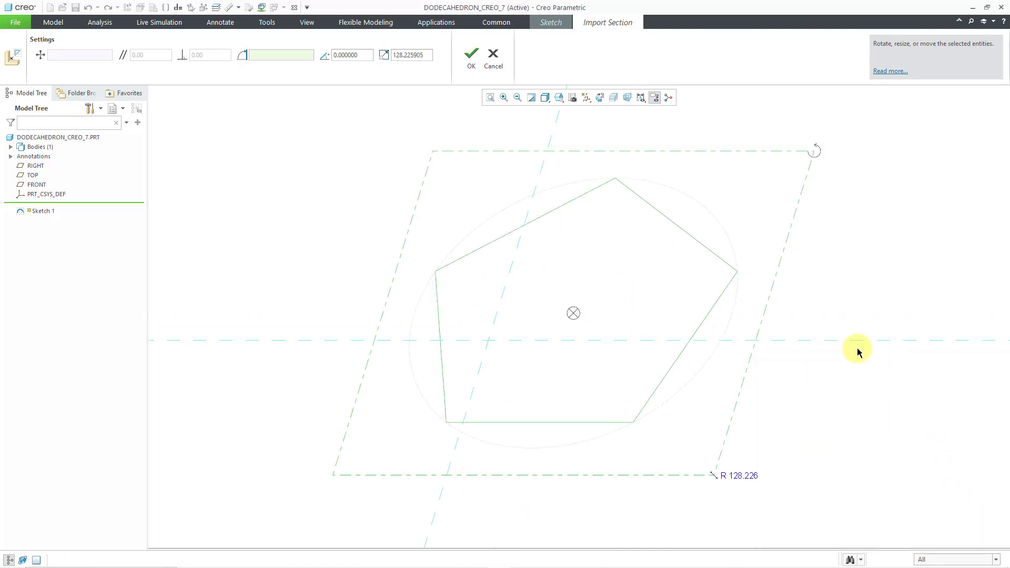
- Set the pentagon's scale to 1, centre it on the intersection of the sketch references and accept the placement
double_click(406, 54)
text(1)
key(Return)
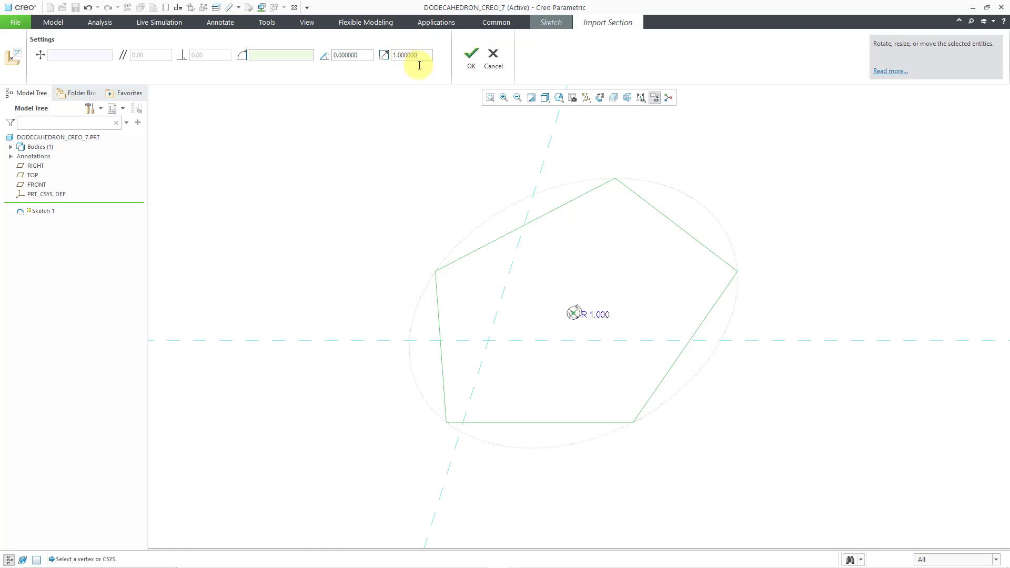
drag(575, 312, 489, 341)
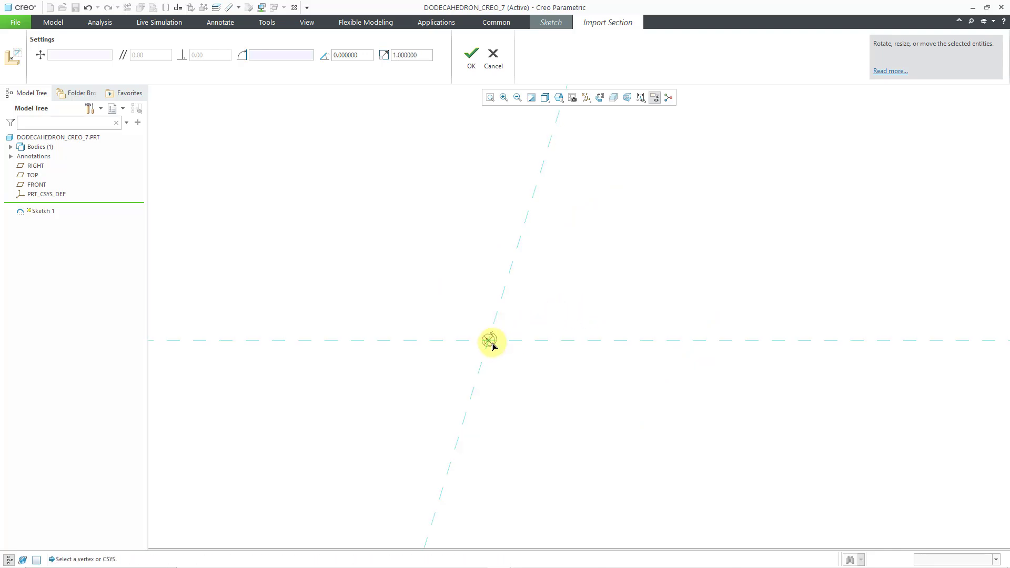
click(470, 56)
click(490, 98)
scroll(621, 301, up, 4)
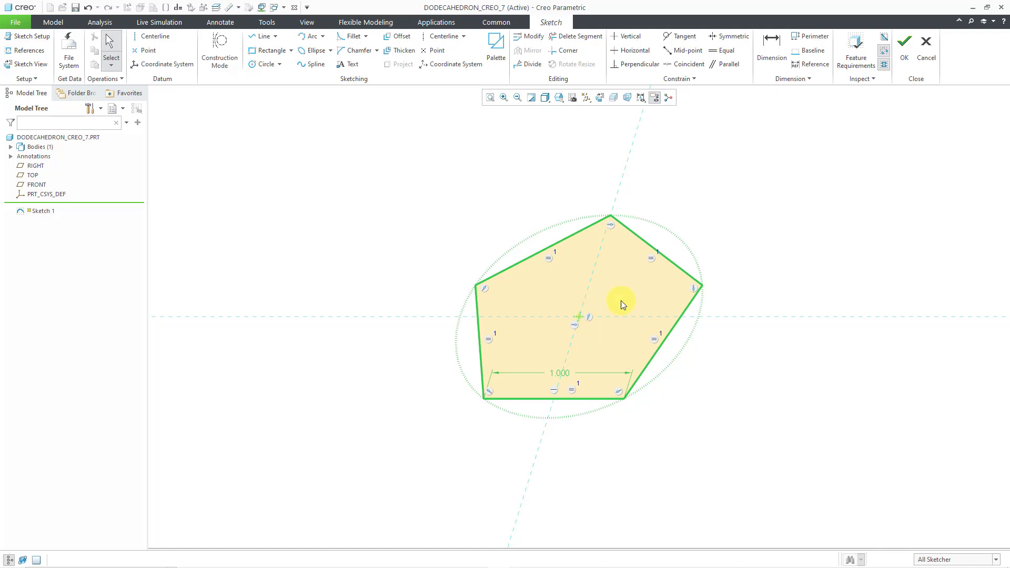
scroll(656, 311, up, 3)
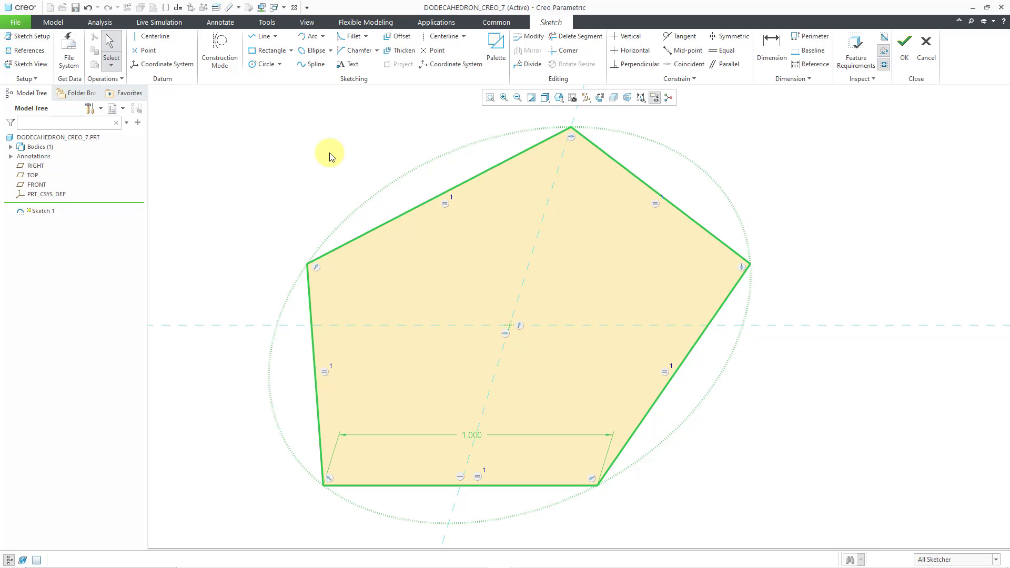
- Draw a construction line from the pentagon's apex down along the vertical reference, equal in length to the pentagon's sides
click(224, 68)
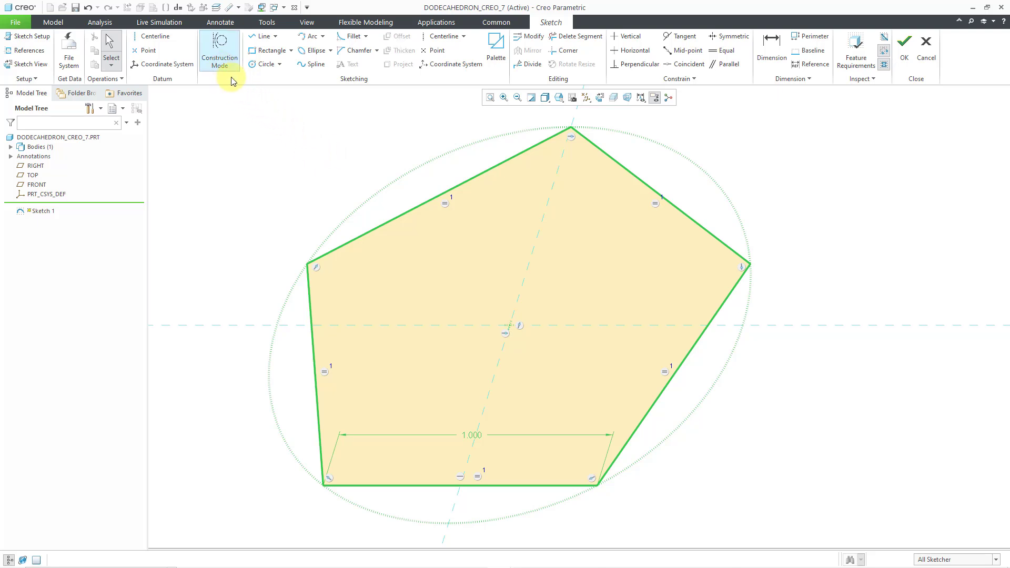
click(260, 38)
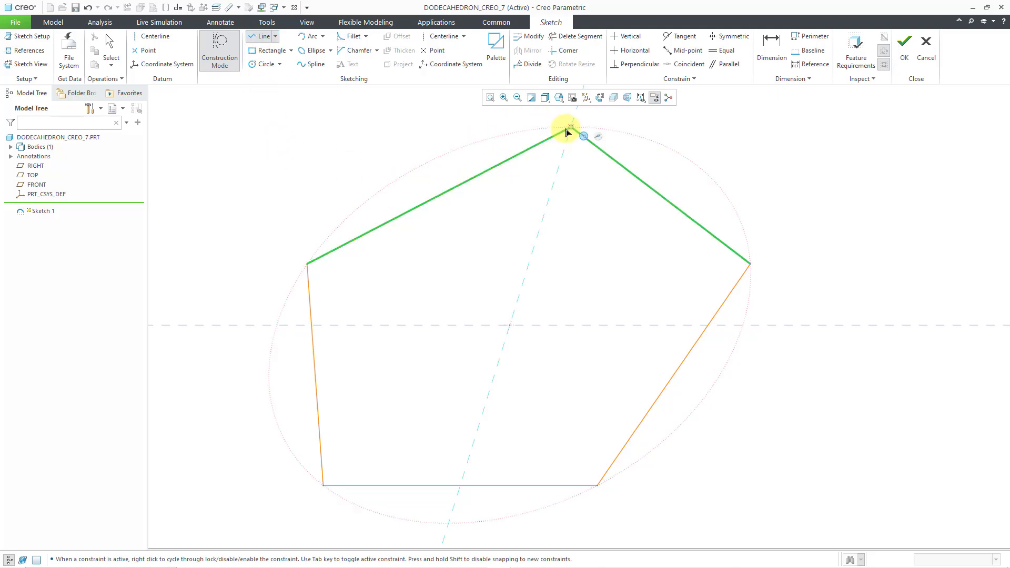
click(570, 130)
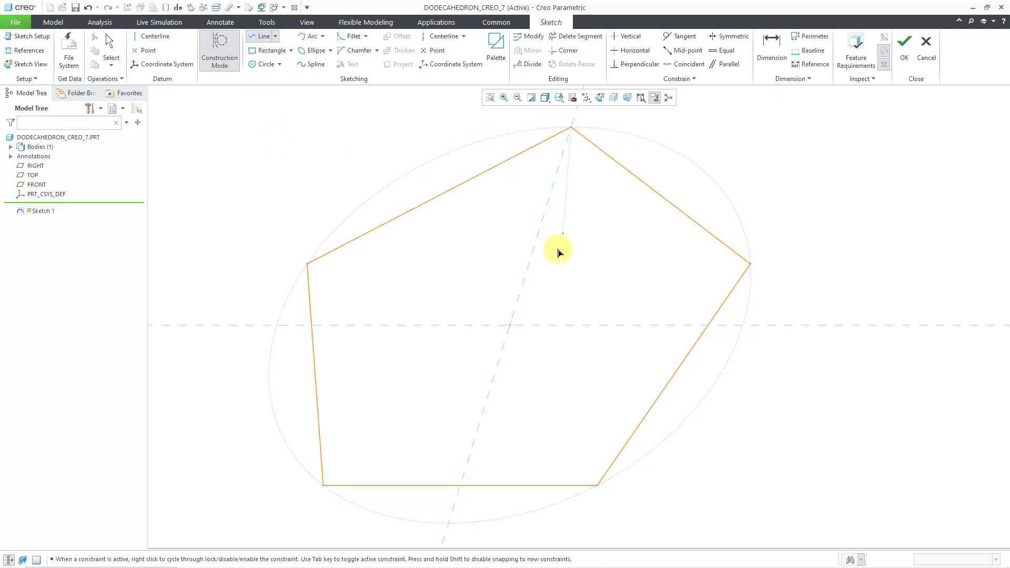
click(499, 362)
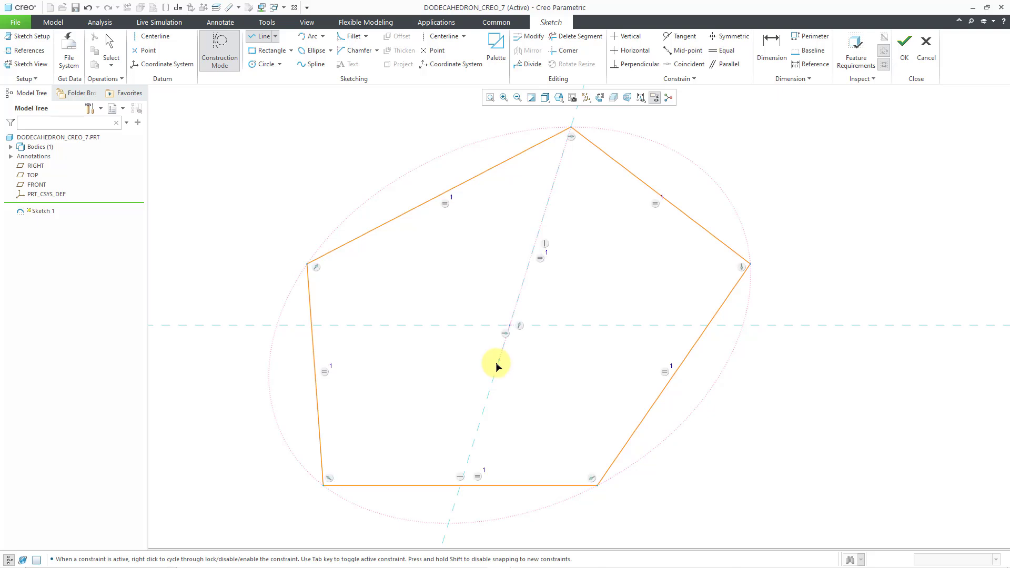
middle_click(604, 362)
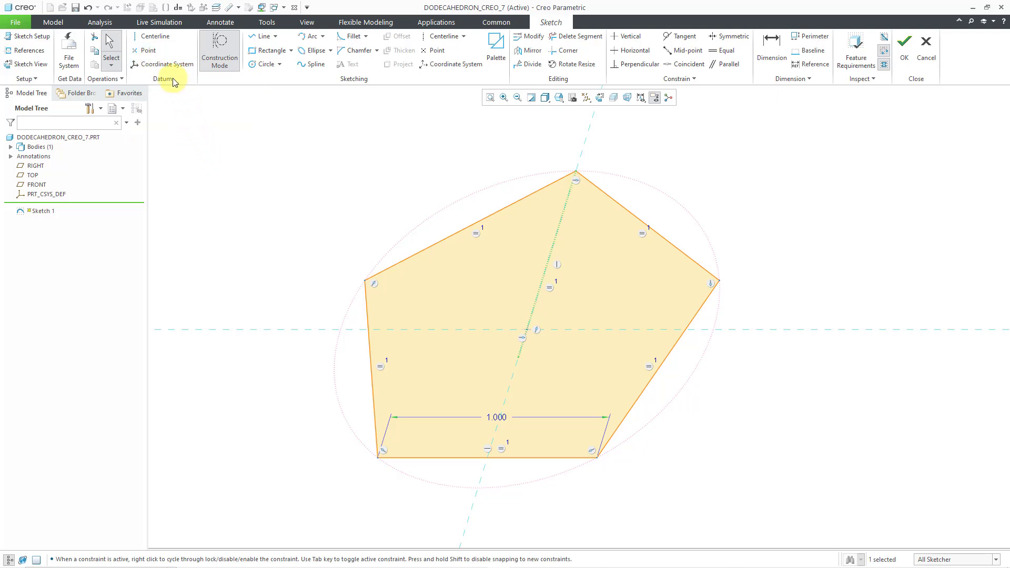
- Place datum points at the construction line's lower end and the midpoint of the pentagon's base edge, and finish the sketch
click(434, 65)
click(150, 55)
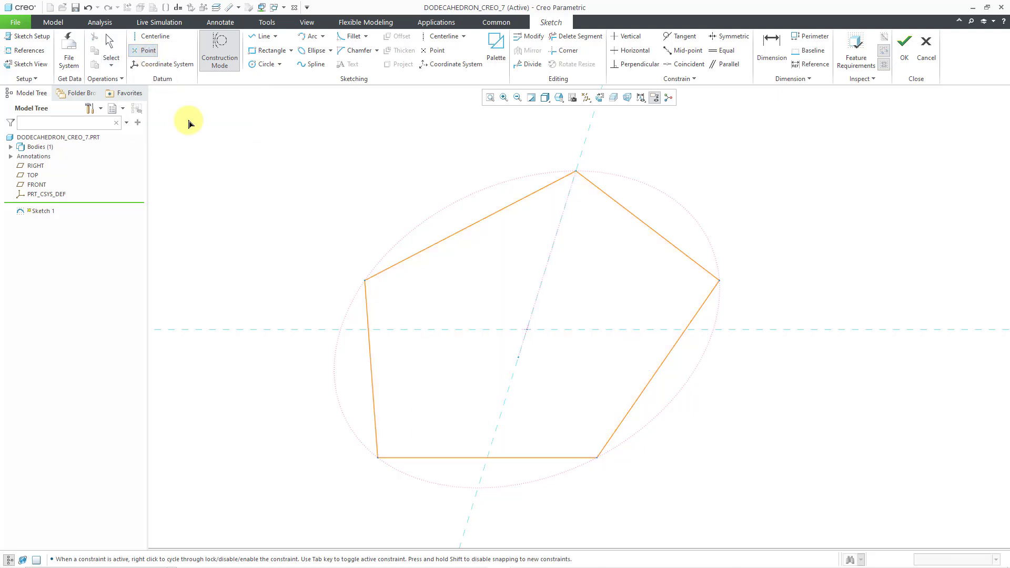
click(517, 364)
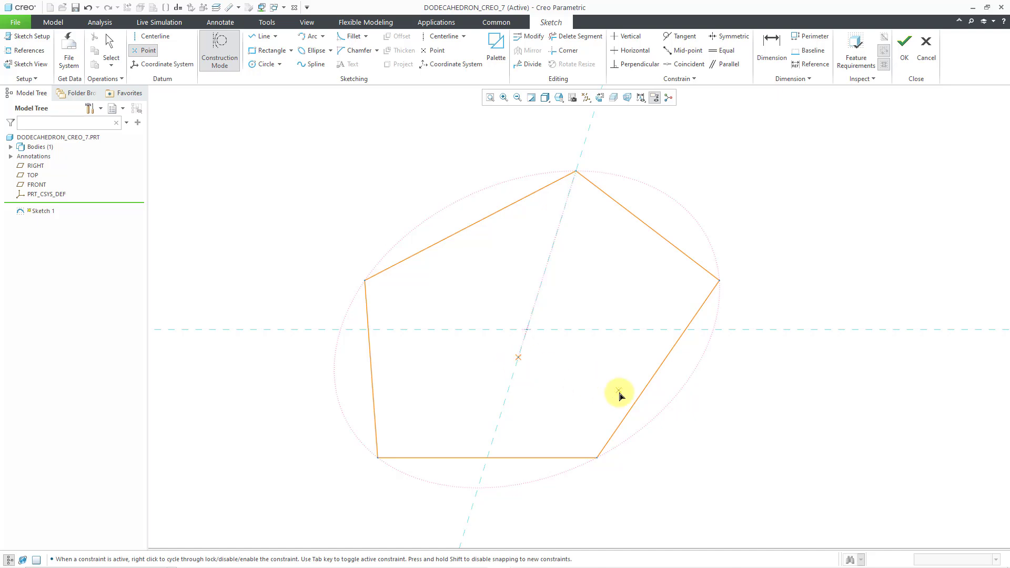
click(489, 459)
middle_click(598, 398)
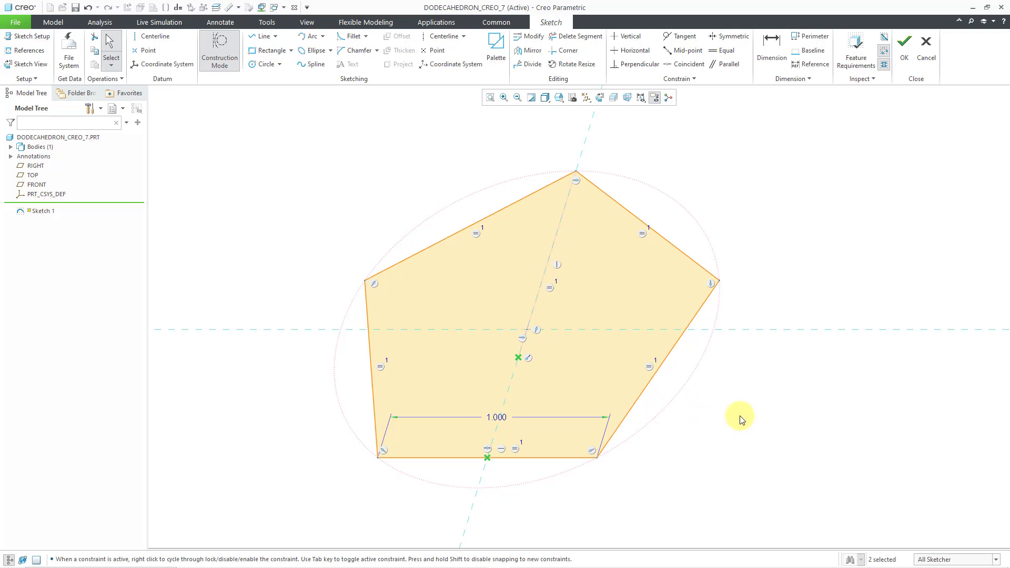
click(904, 69)
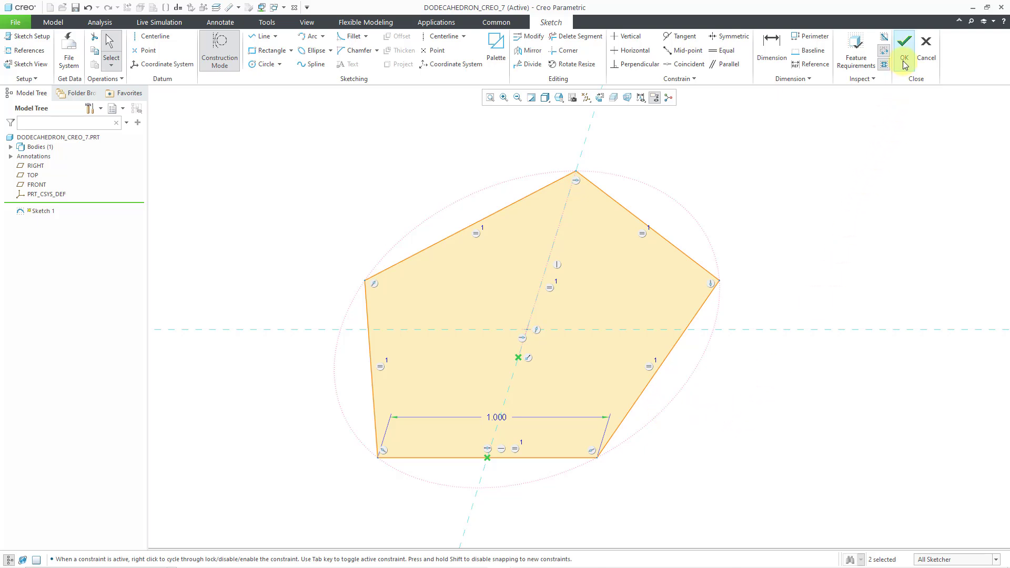
click(734, 185)
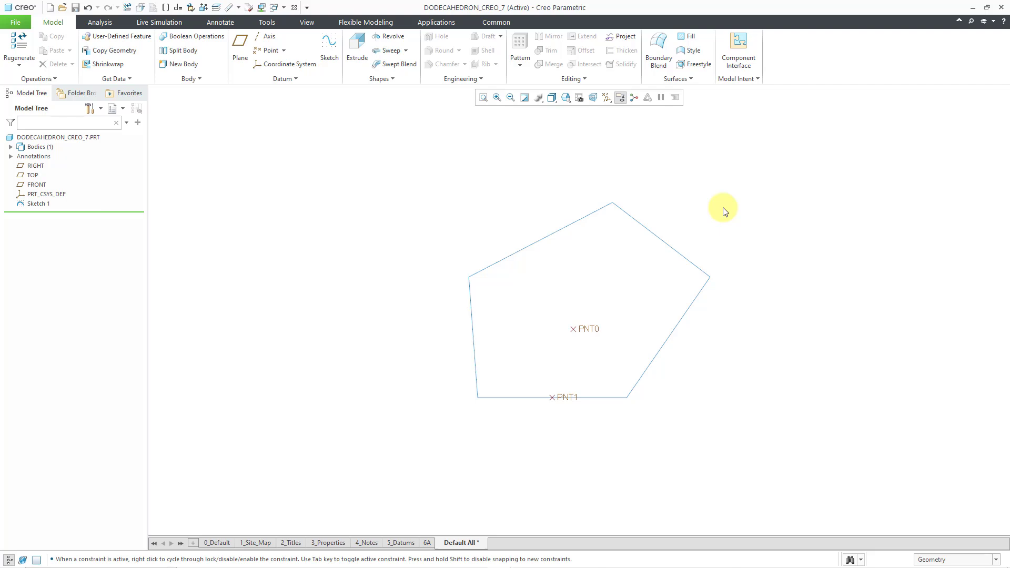
- Start a sketch on the RIGHT datum plane, showing the datum planes for the selection and hiding them again in the sketch
click(608, 97)
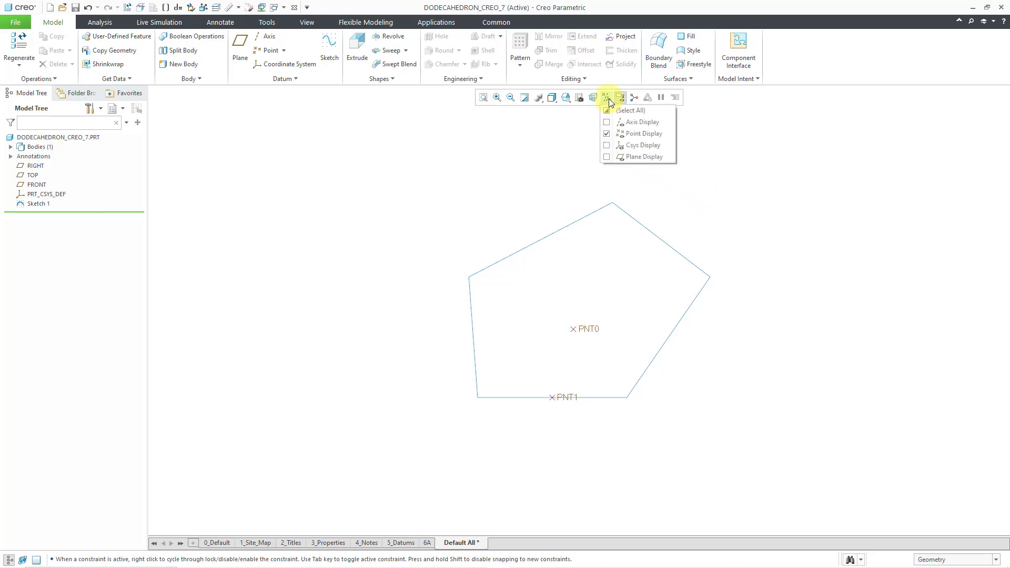
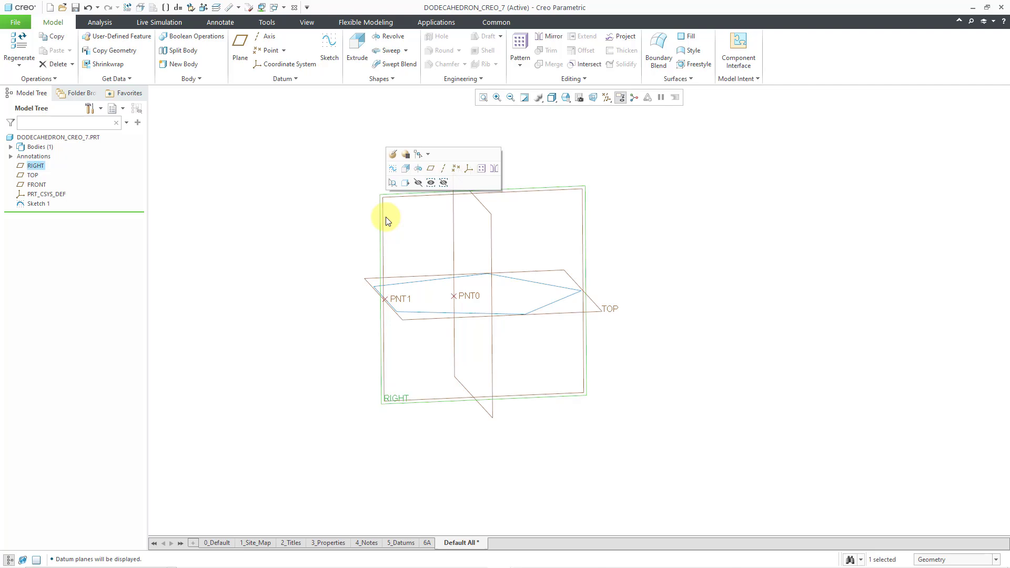
click(393, 171)
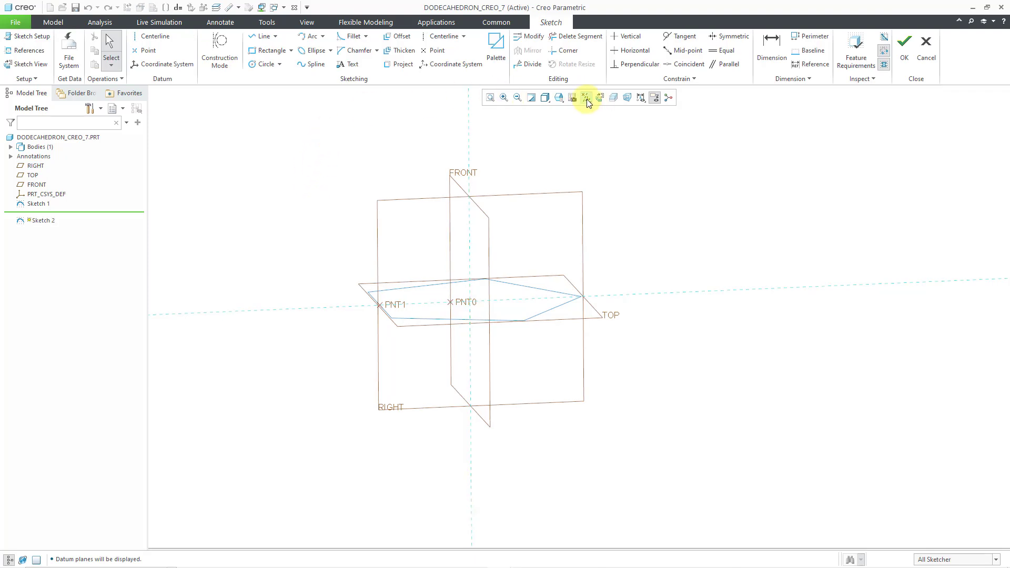
click(587, 99)
click(613, 157)
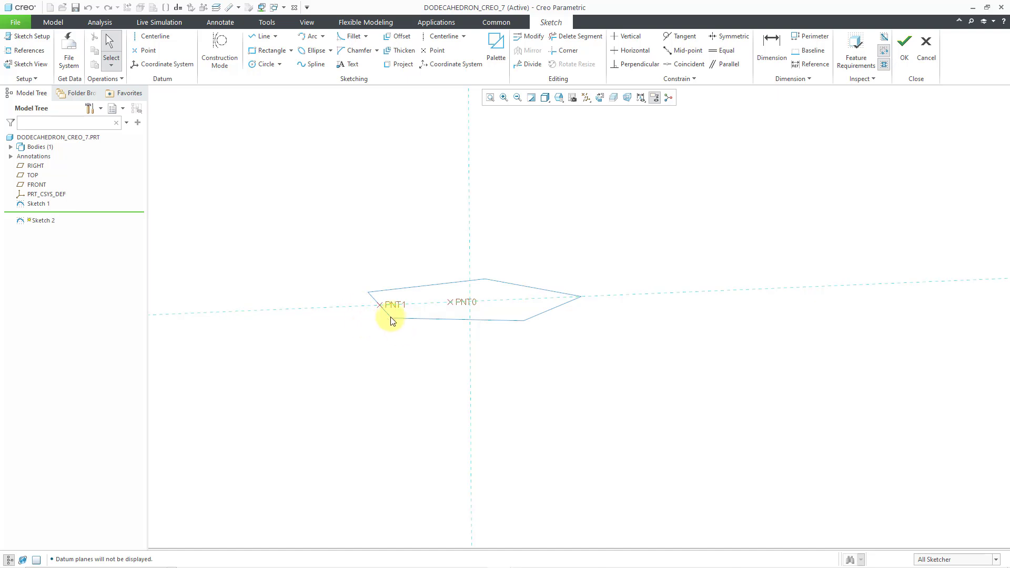
scroll(295, 299, down, 1)
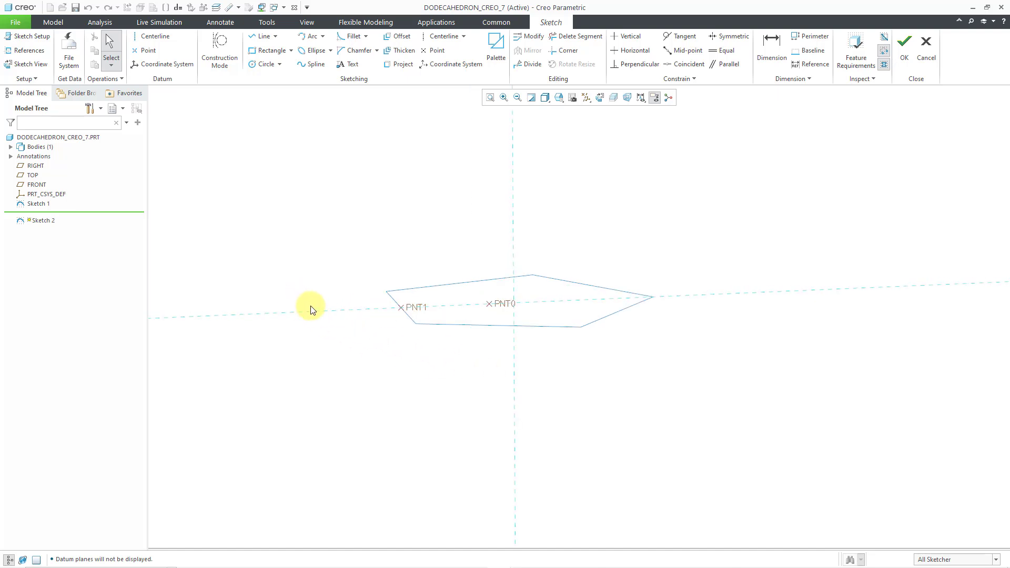
scroll(305, 298, down, 1)
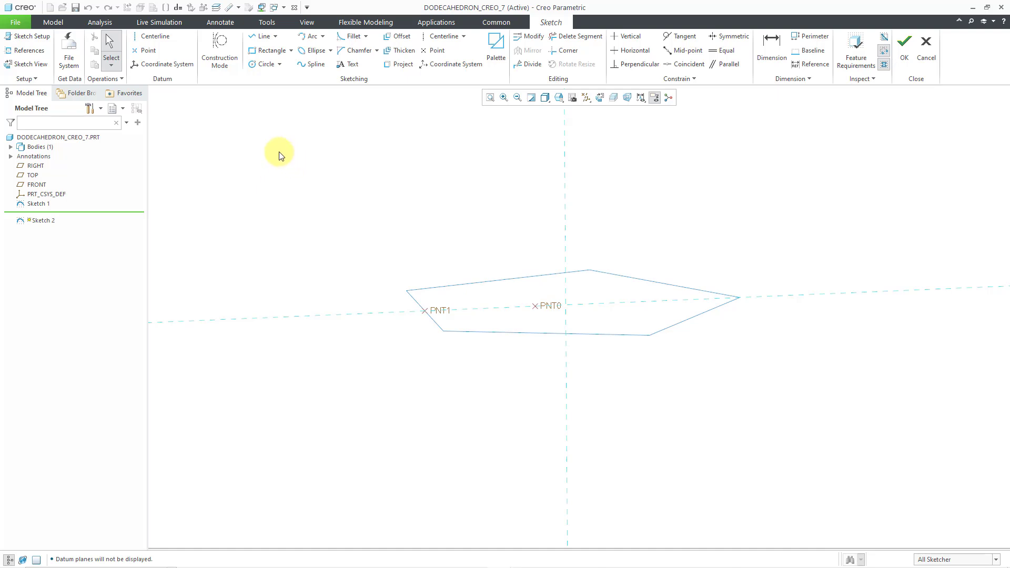
click(262, 66)
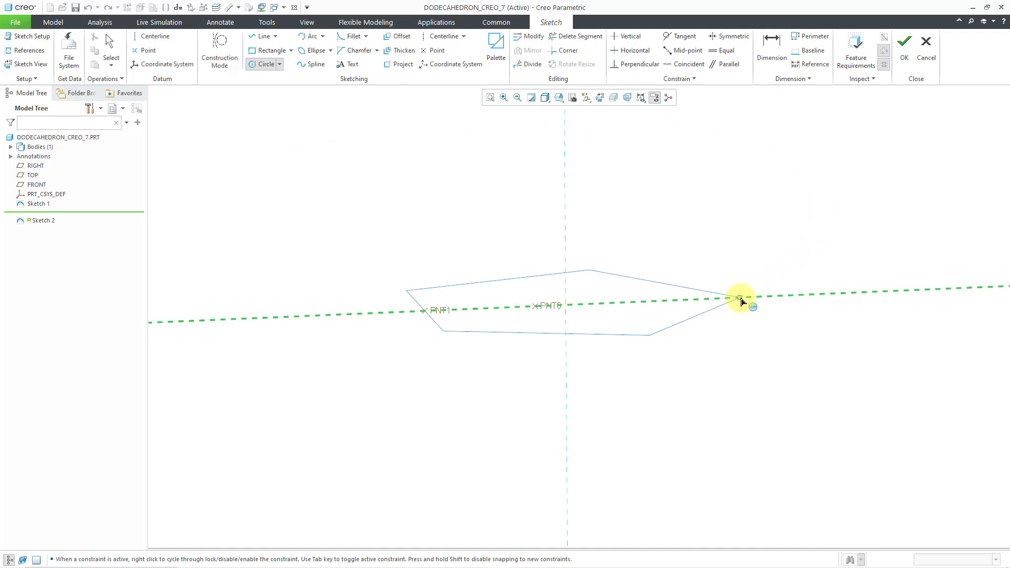
middle_drag(737, 277, 750, 309)
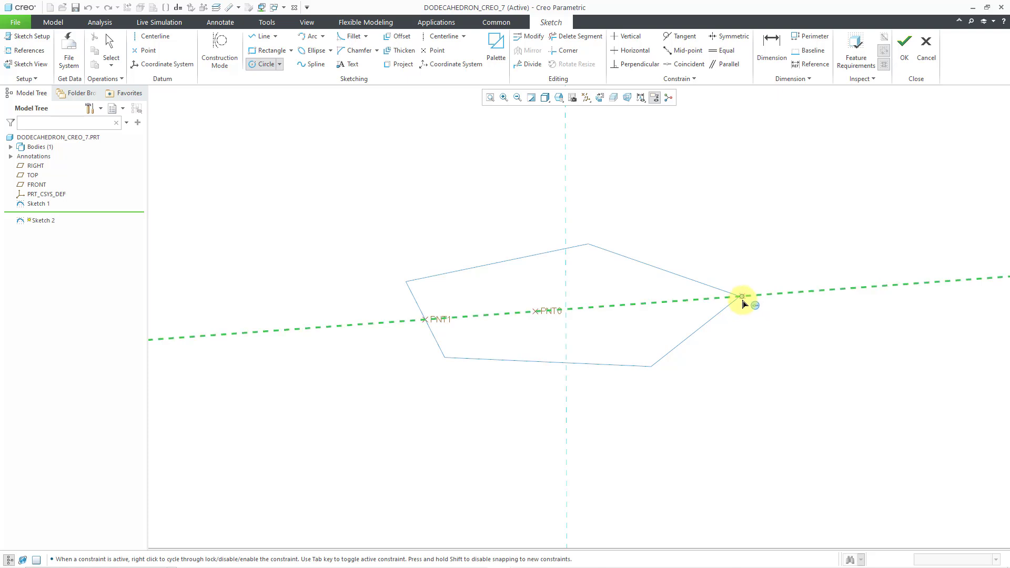
middle_click(632, 209)
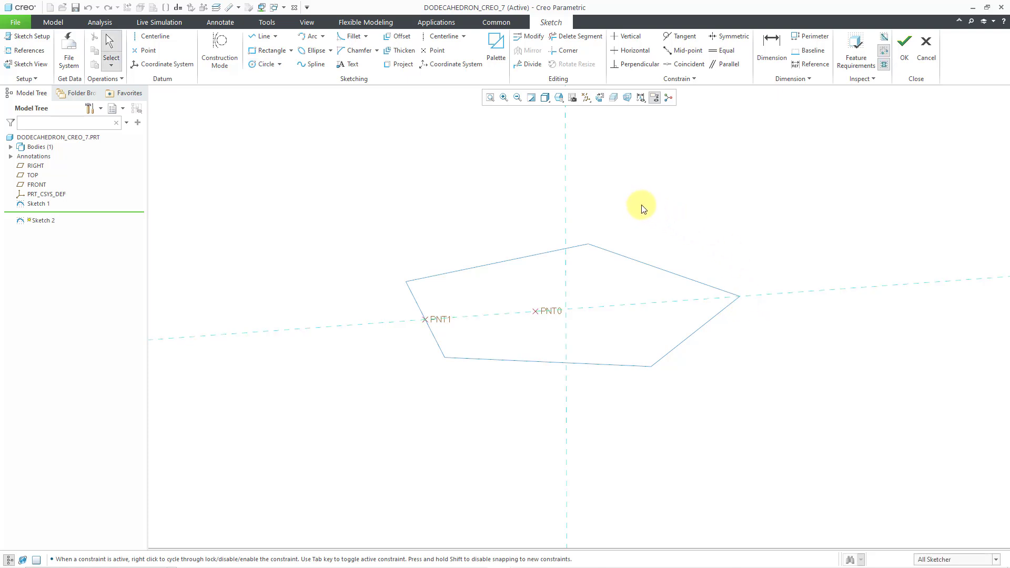
- Add the pentagon's apex where it meets the horizontal reference as a sketch reference and solve the references
right_click(641, 207)
click(696, 247)
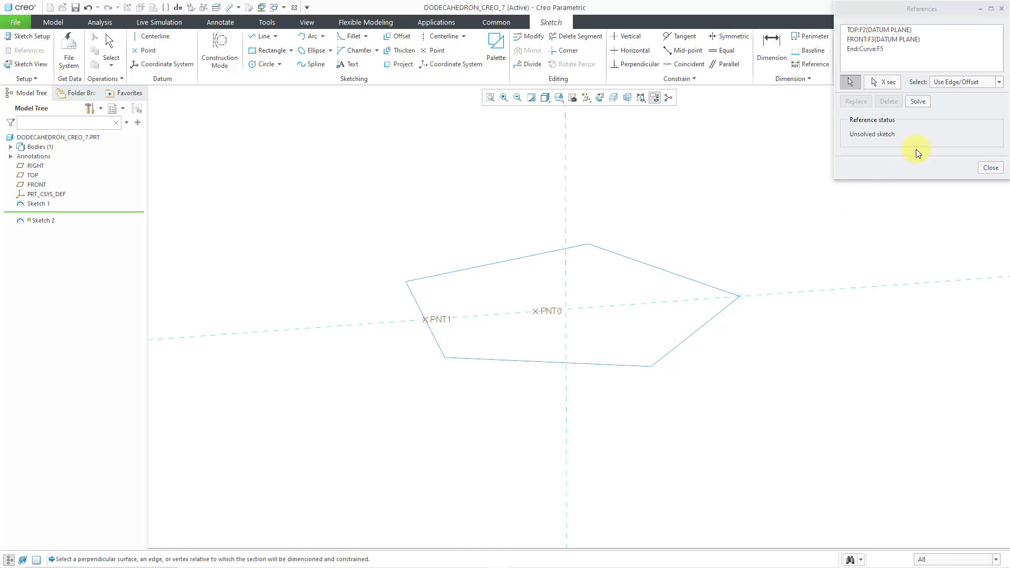
click(919, 102)
click(991, 167)
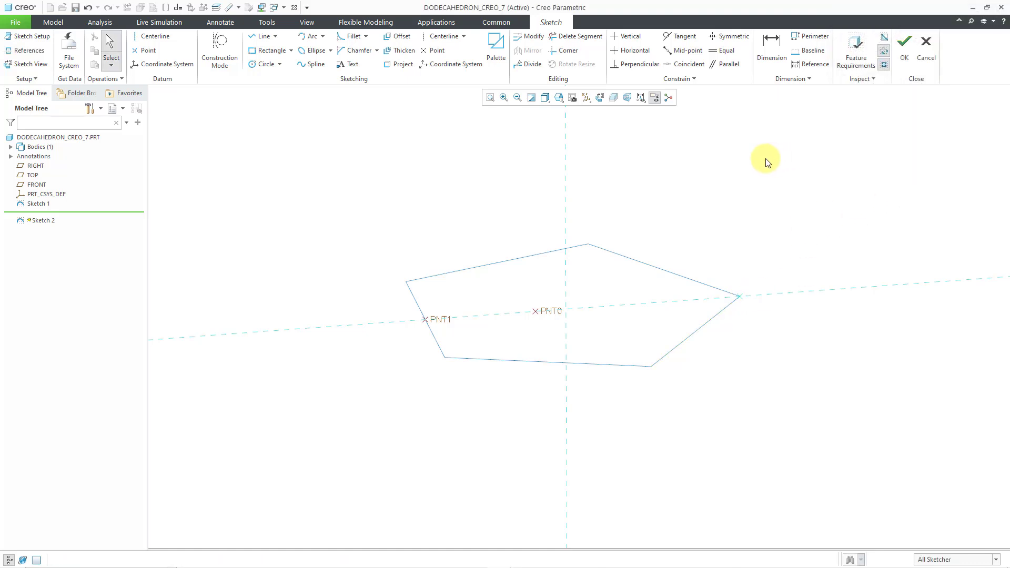
- Draw a circle centred on the pentagon's apex and passing through PNT0
right_click(706, 168)
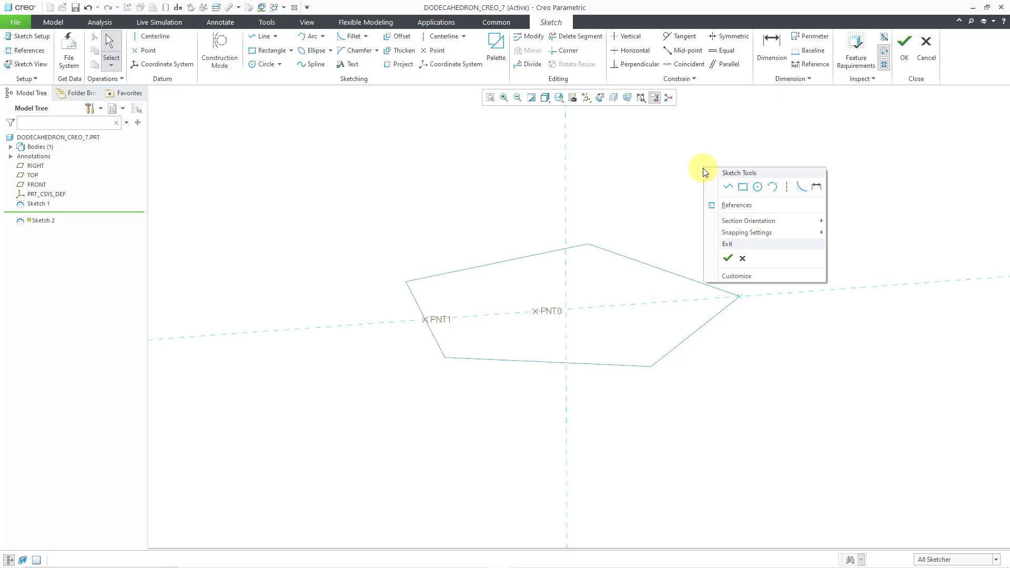
click(758, 188)
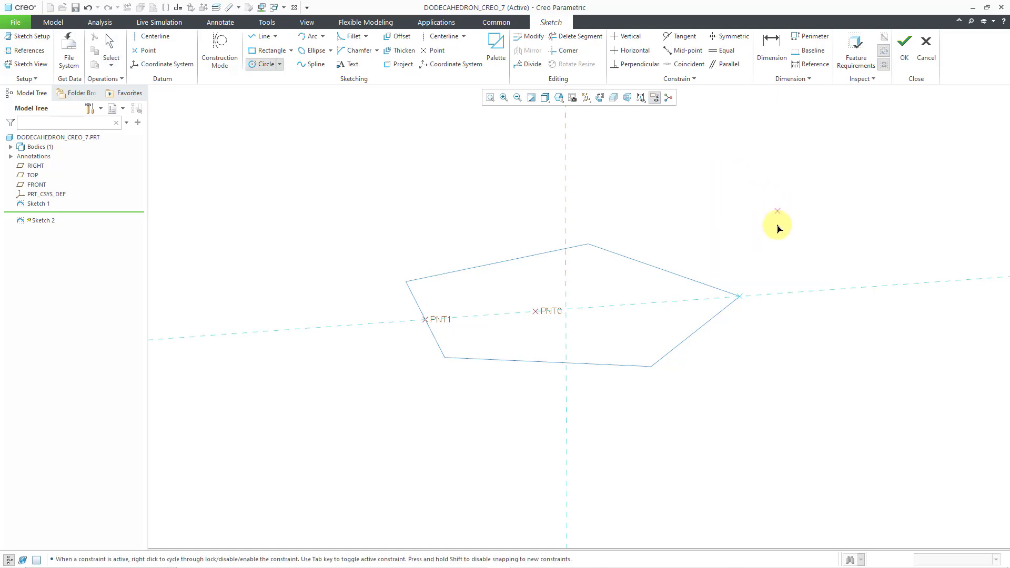
click(740, 297)
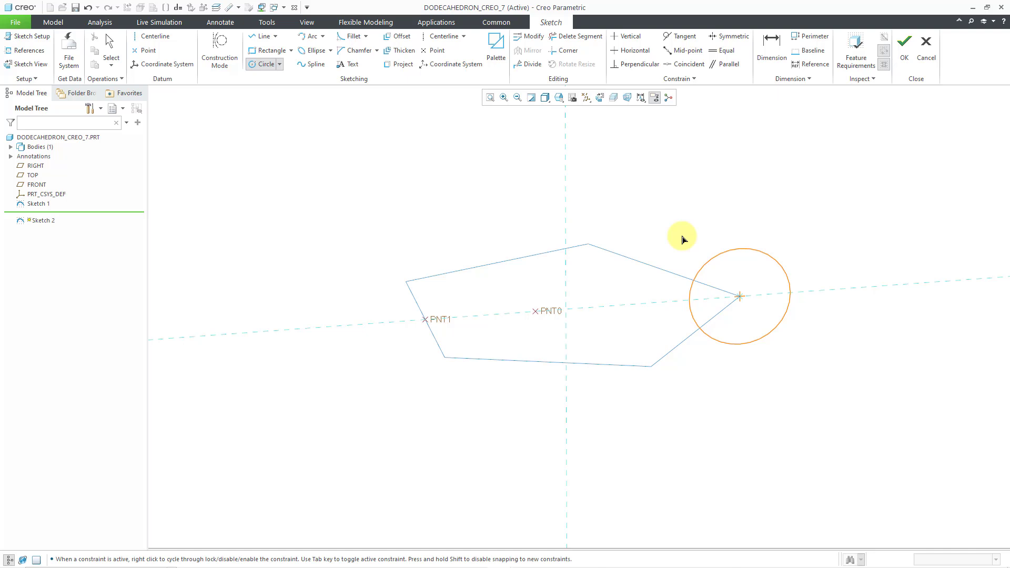
click(535, 314)
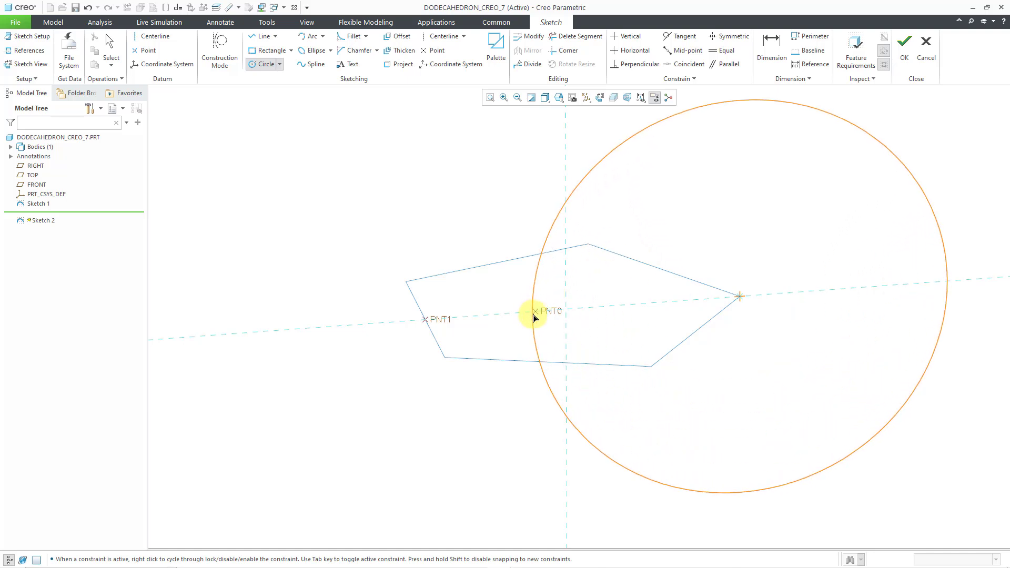
middle_click(751, 205)
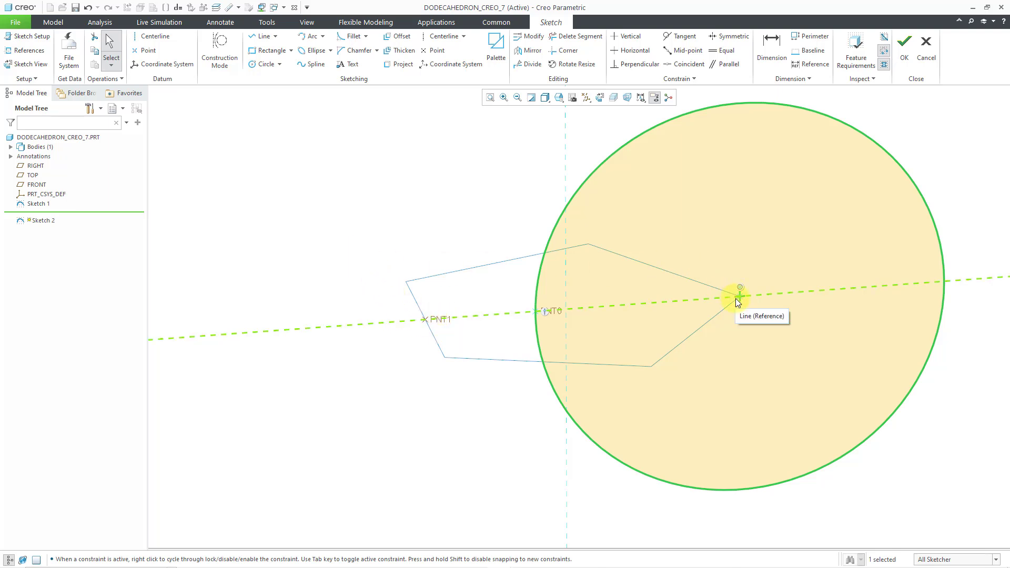
- Draw a second, larger circle centred on PNT1 and passing through the pentagon's apex
right_click(336, 204)
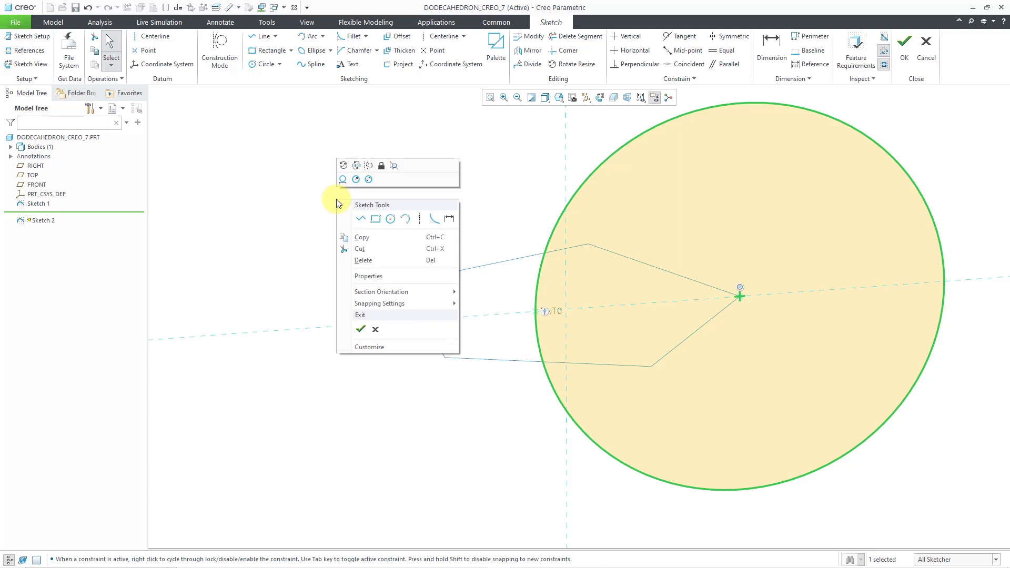
click(392, 220)
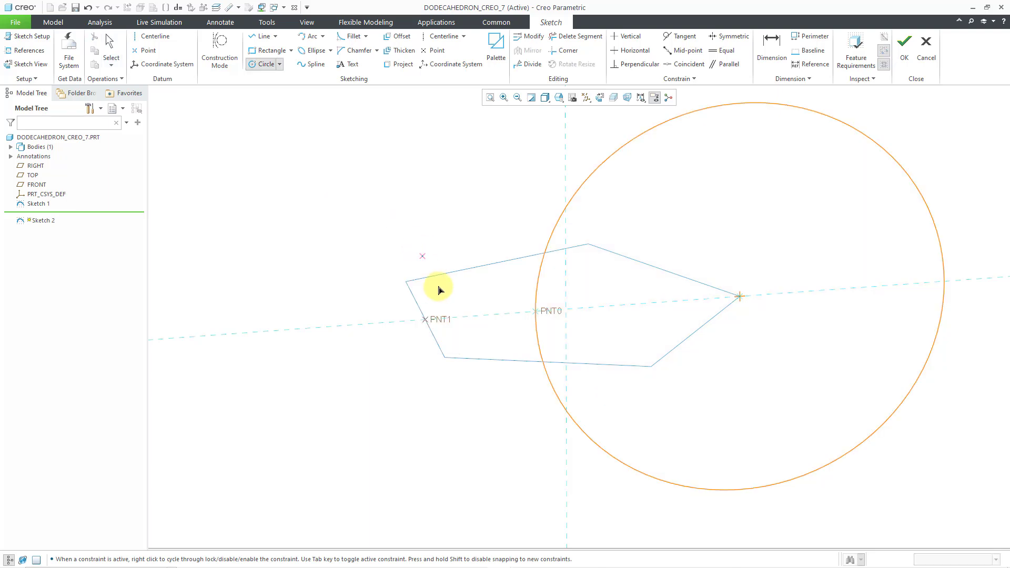
click(428, 321)
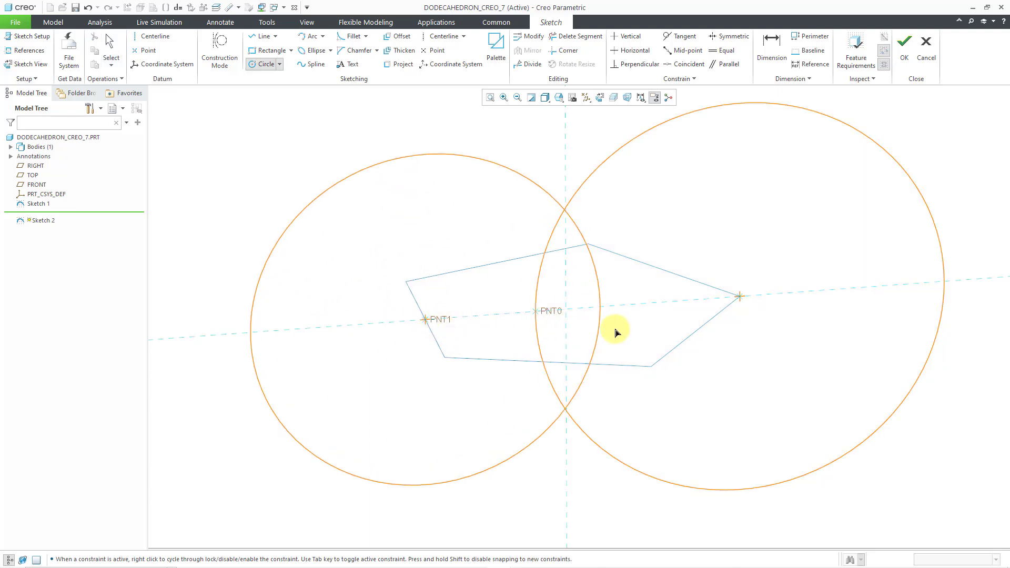
click(735, 318)
scroll(821, 316, down, 1)
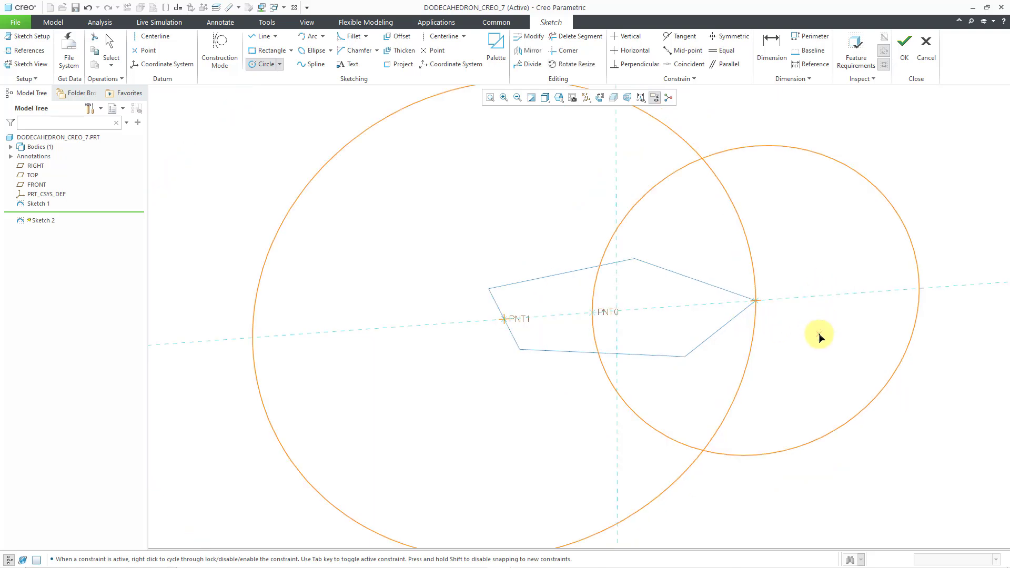
middle_click(805, 334)
scroll(634, 194, down, 1)
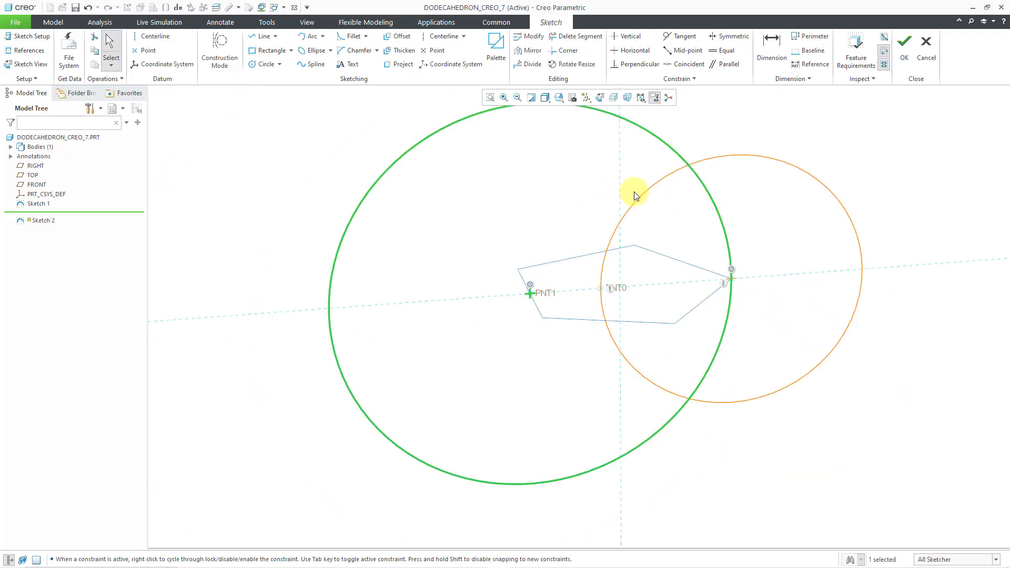
middle_drag(633, 197, 612, 217)
click(479, 208)
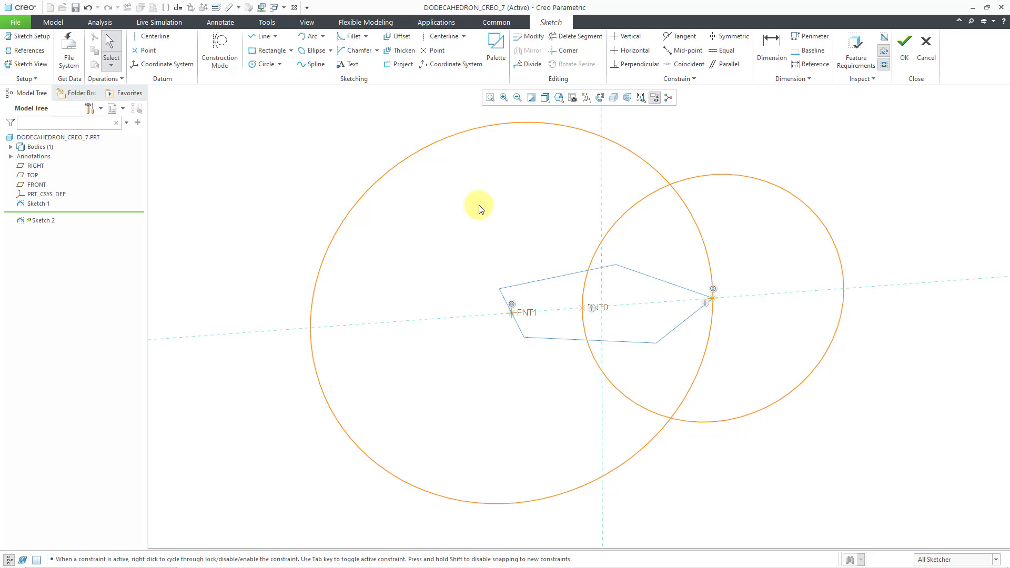
click(497, 52)
click(611, 379)
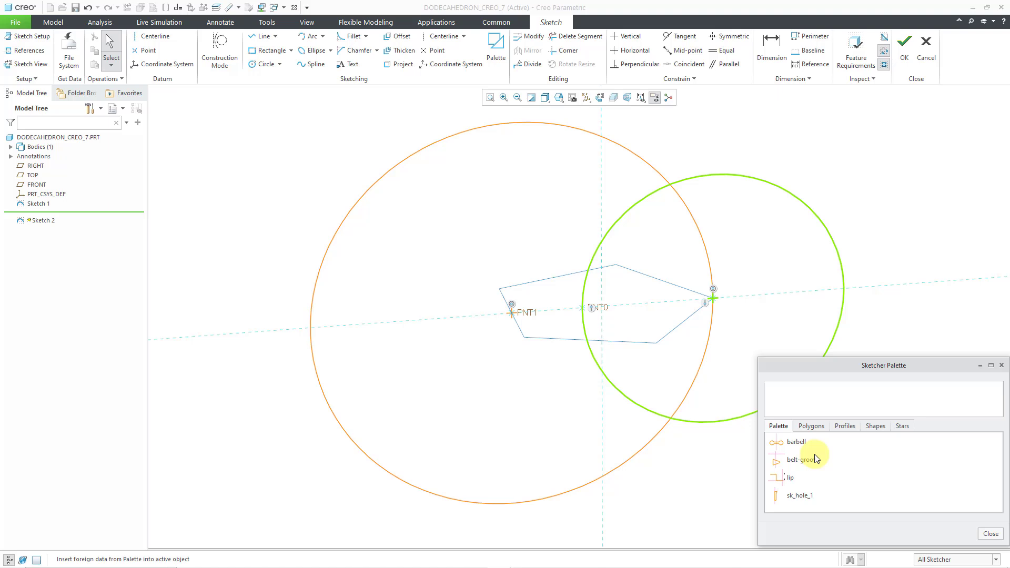
click(811, 426)
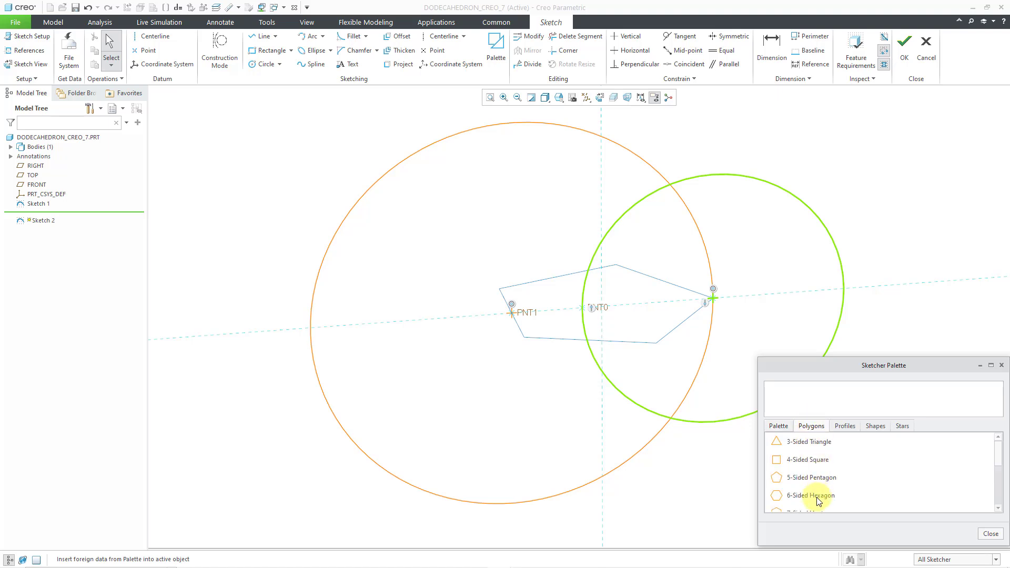
click(1002, 366)
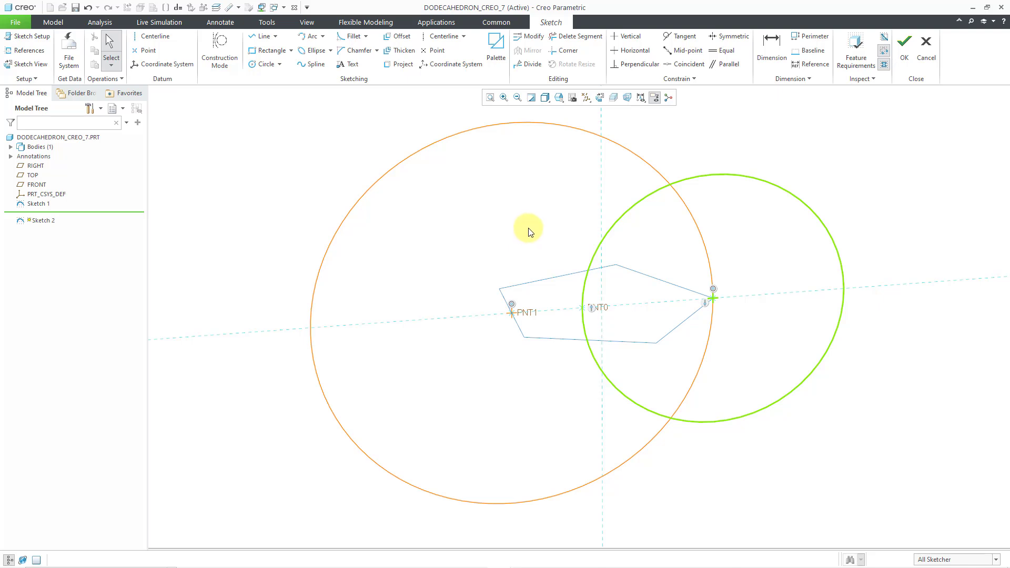
click(509, 132)
- Draw connected lines from the pentagon's apex to PNT1 and on to the lower part of the larger circle
click(264, 38)
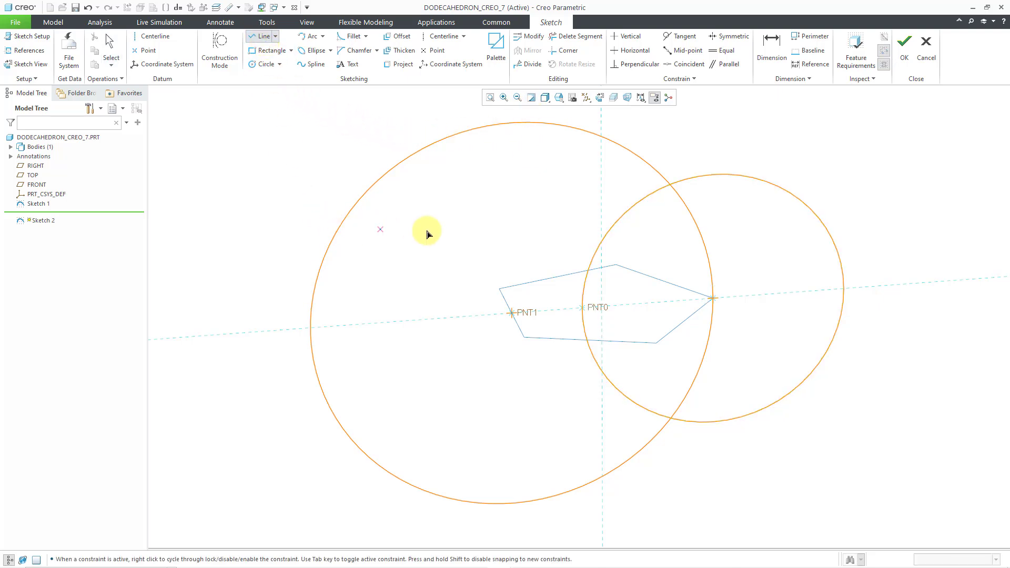
click(715, 300)
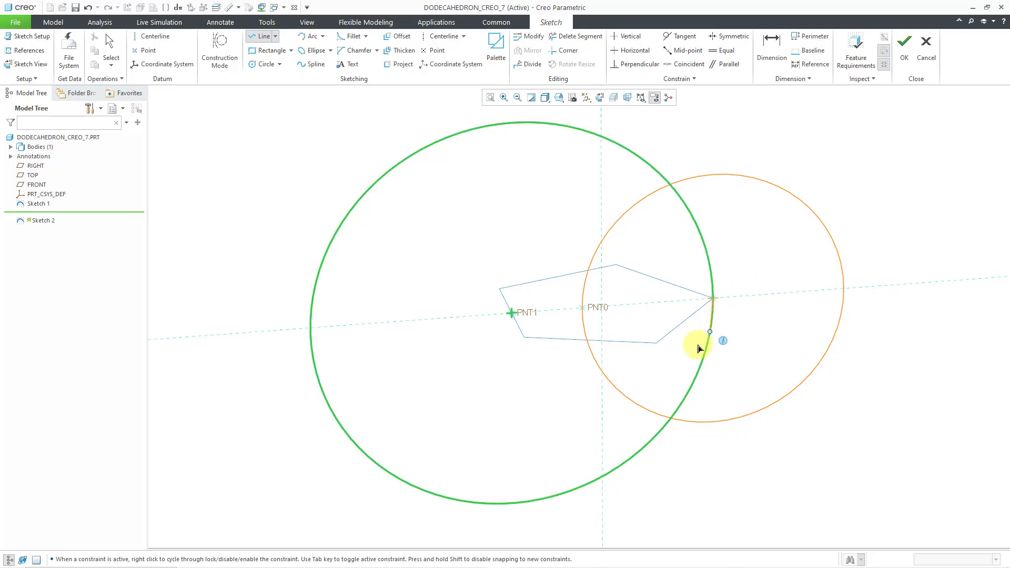
click(512, 313)
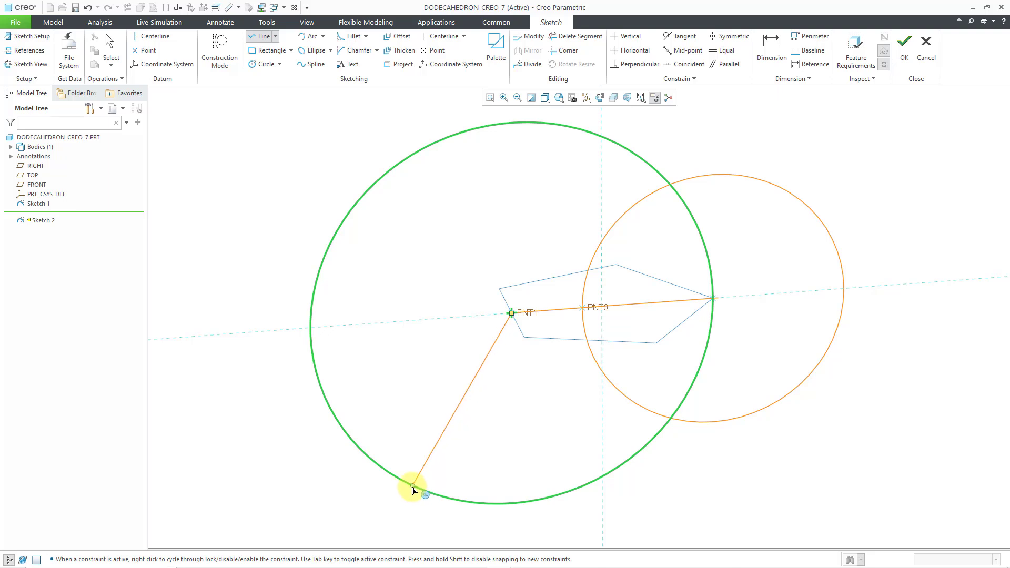
click(413, 488)
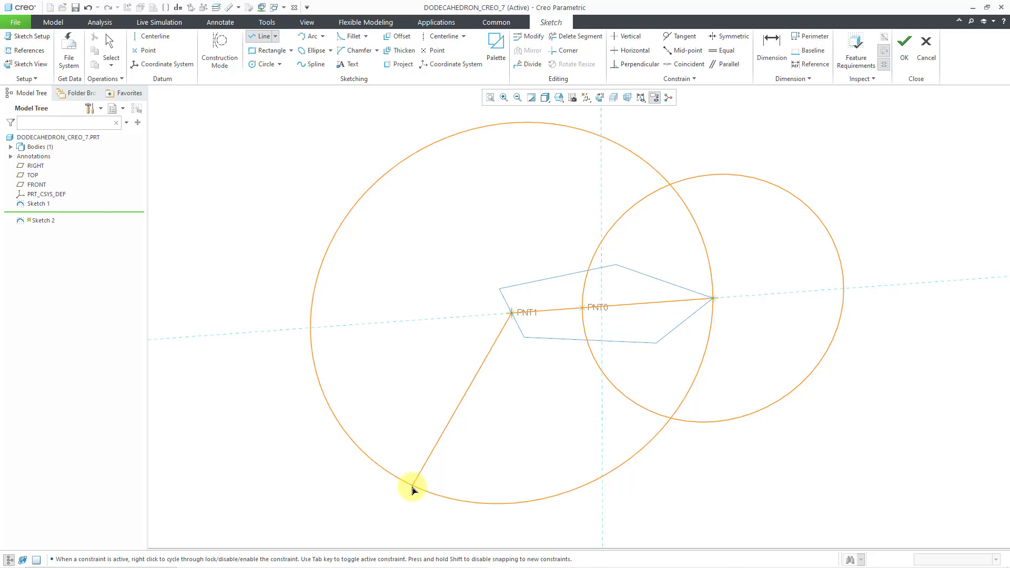
- Continue the chain along a bottom edge parallel and equal to the top edge, up to the smaller circle and closing at the apex
scroll(459, 343, up, 3)
scroll(480, 454, down, 5)
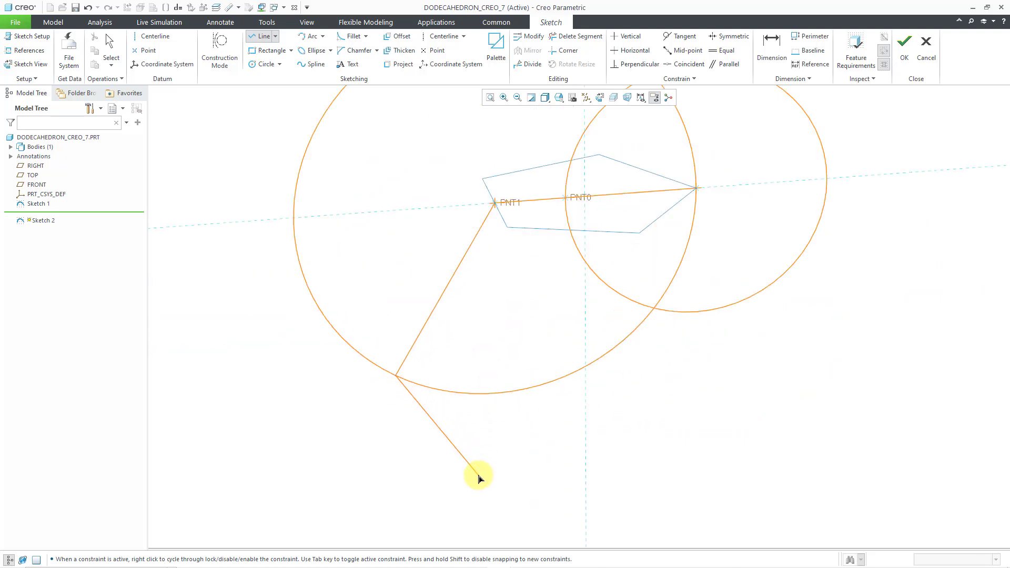
click(517, 492)
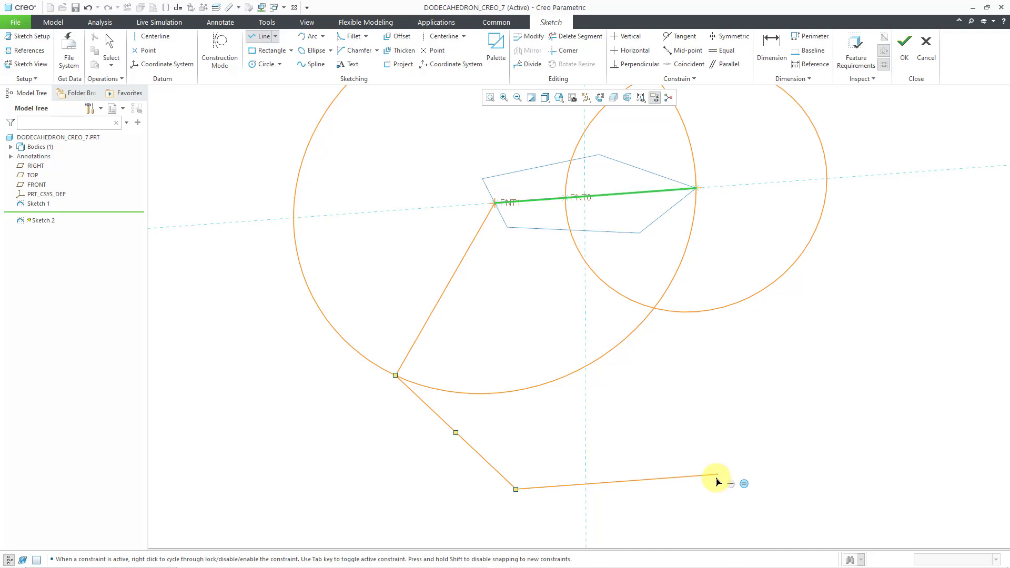
click(718, 477)
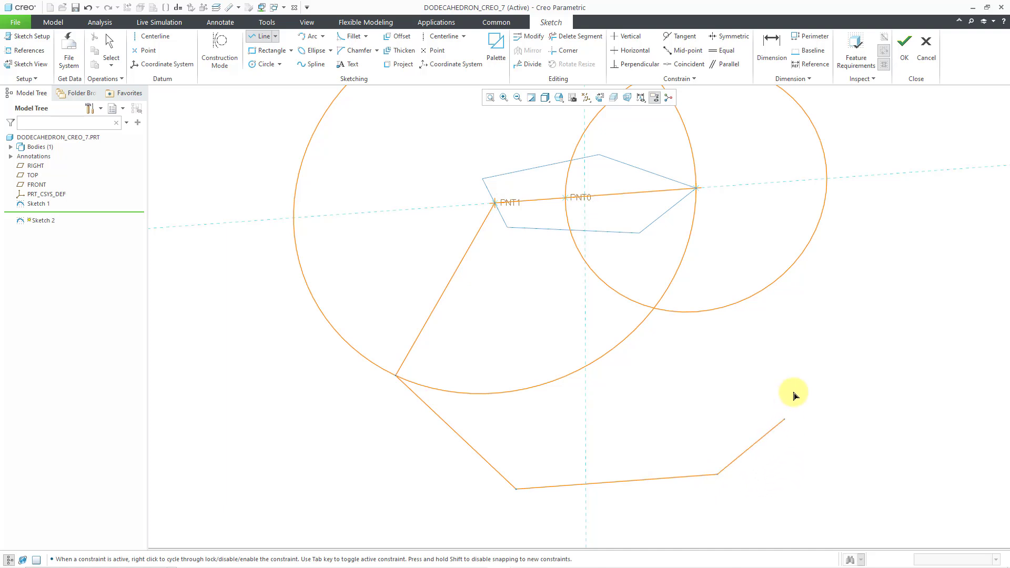
click(781, 279)
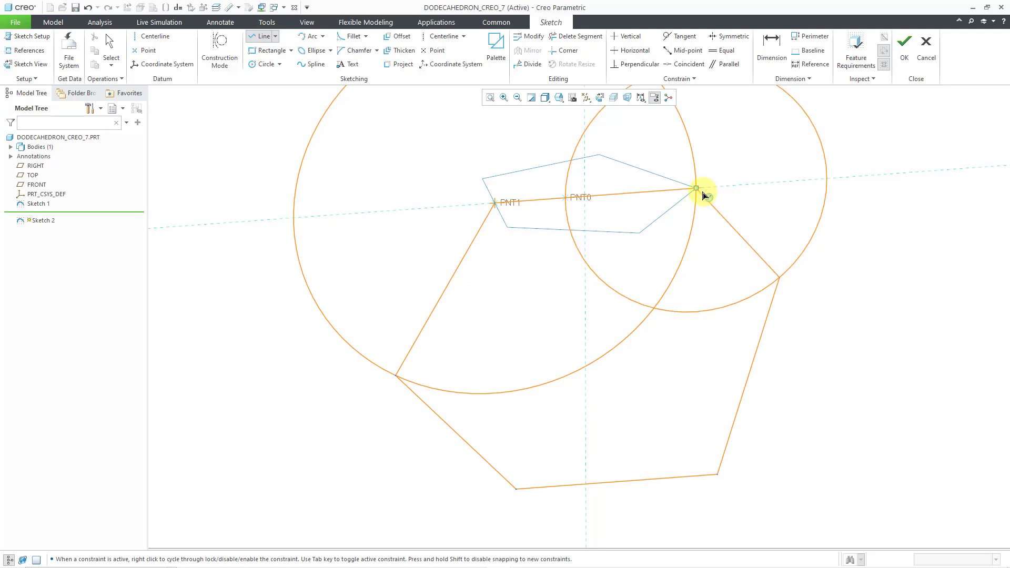
middle_click(862, 309)
middle_click(863, 312)
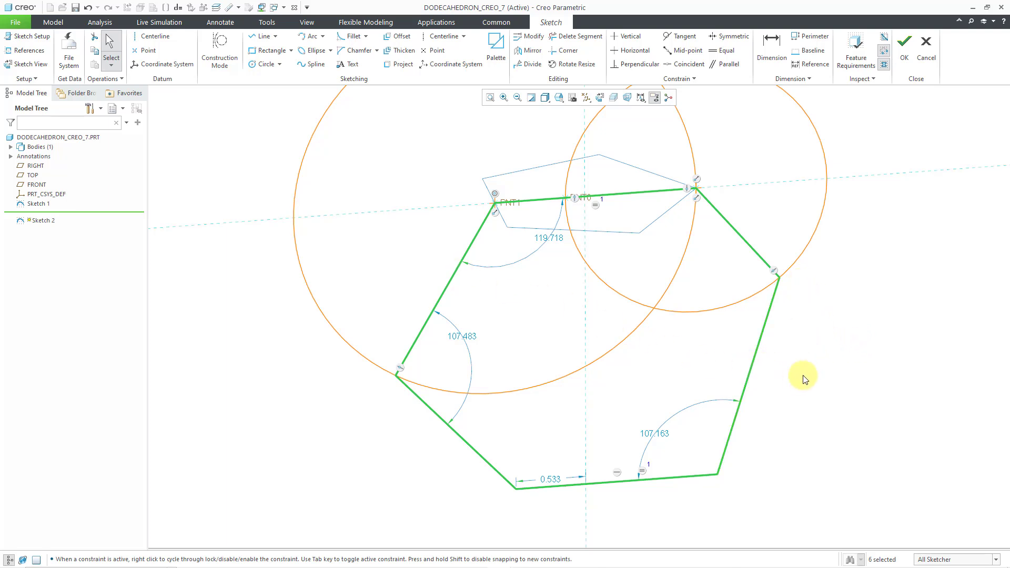
click(829, 371)
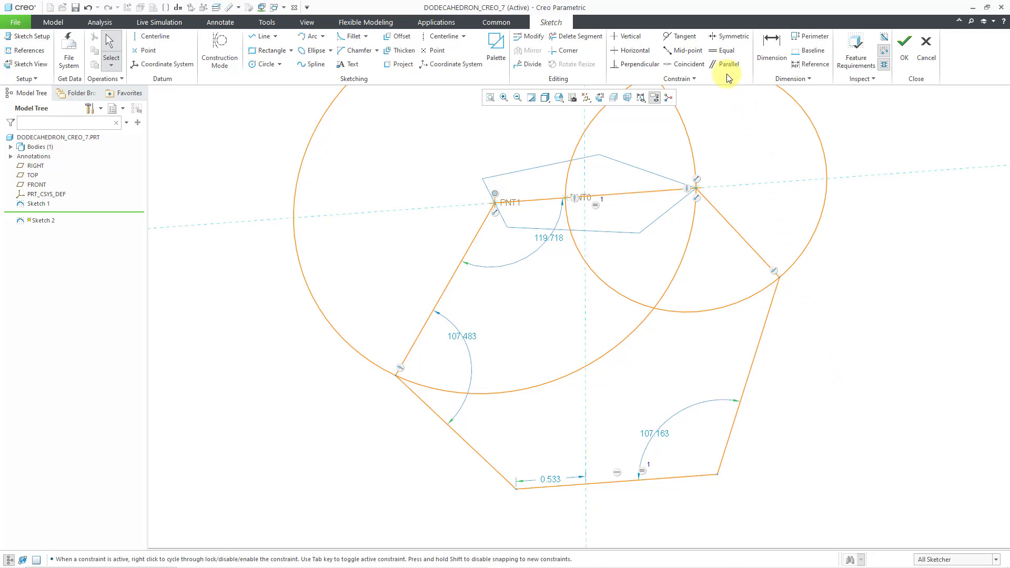
- Constrain the hexagon's long lower-right side to be equal in length to its top edge
click(728, 52)
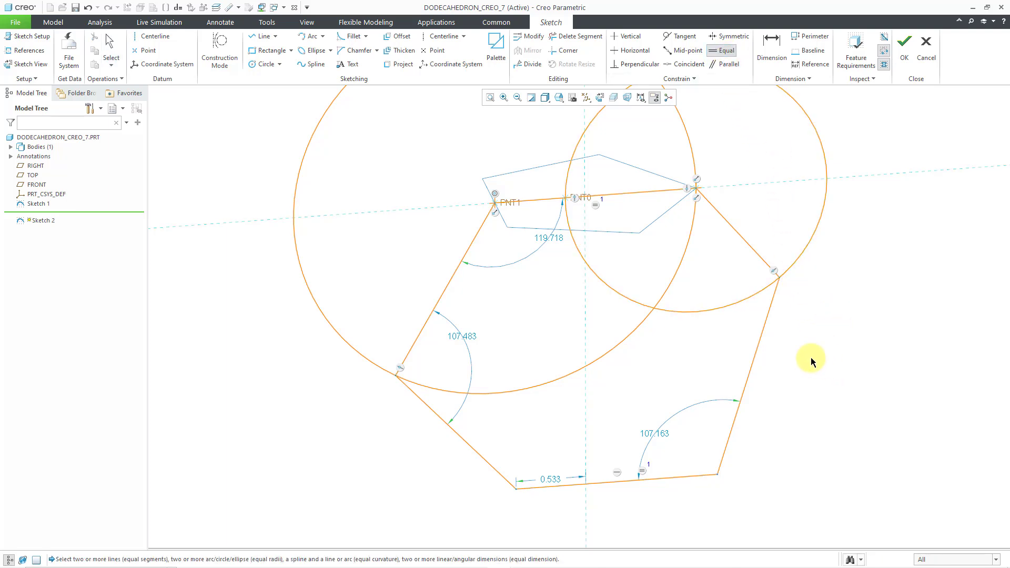
click(747, 381)
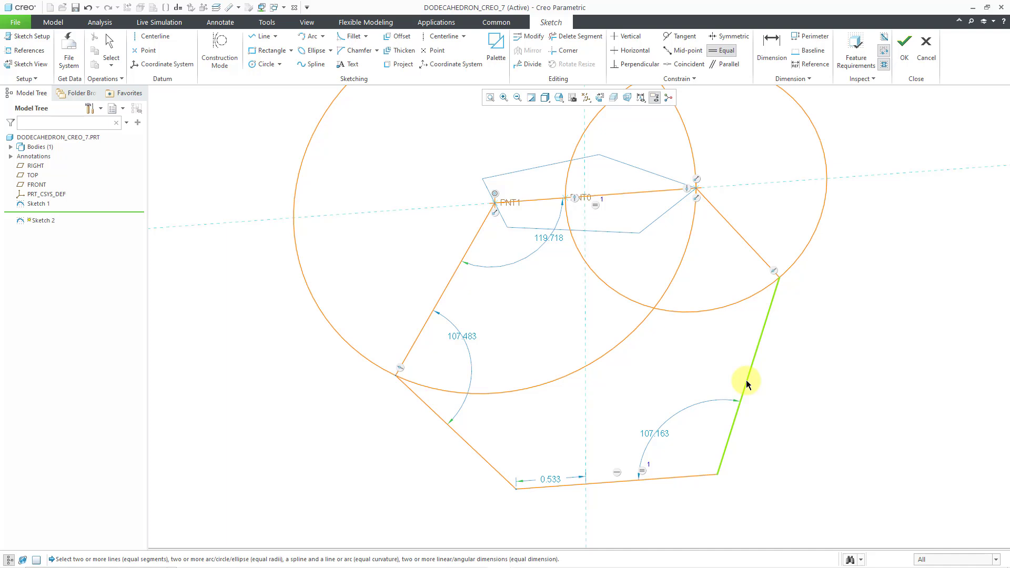
click(641, 193)
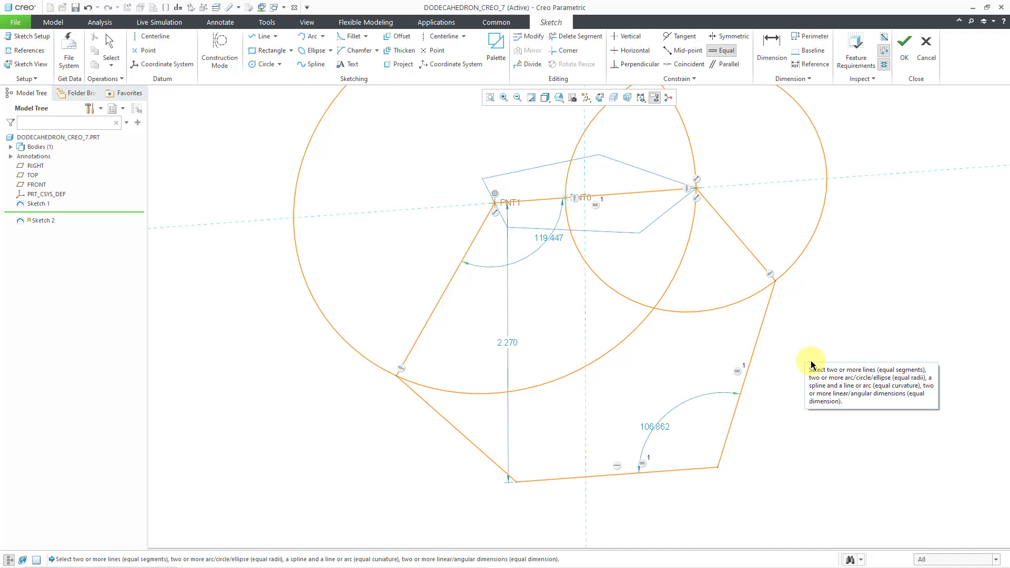
- Try to make the hexagon's lower-left side and short upper-right side equal as well, undoing the conflicting upper-right constraint
click(462, 434)
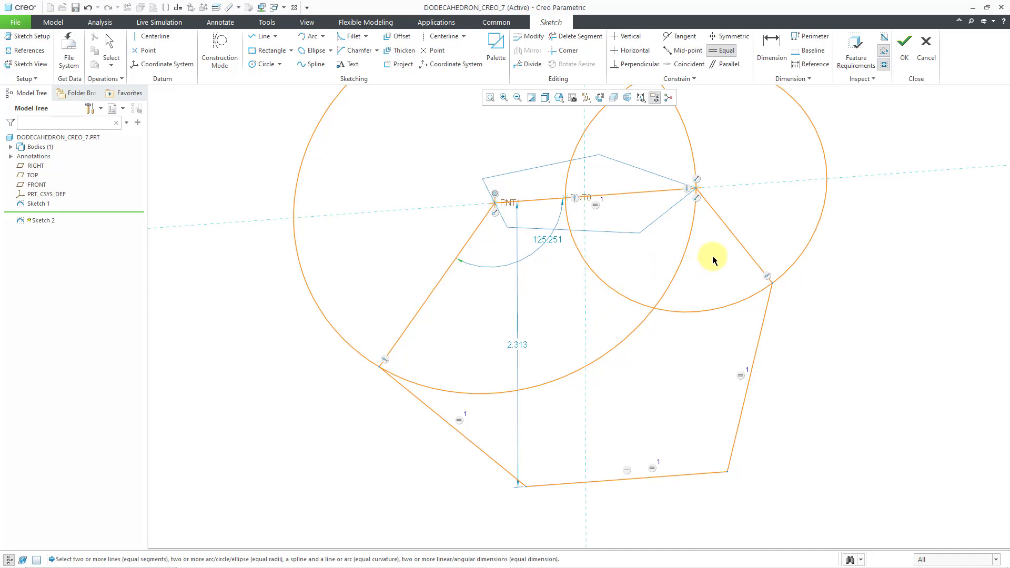
click(740, 244)
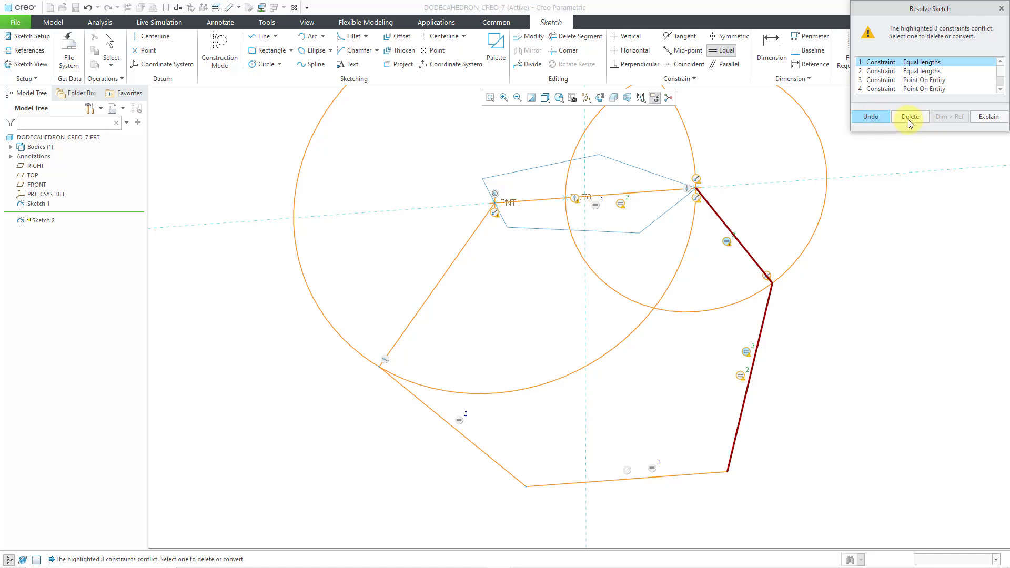
click(882, 118)
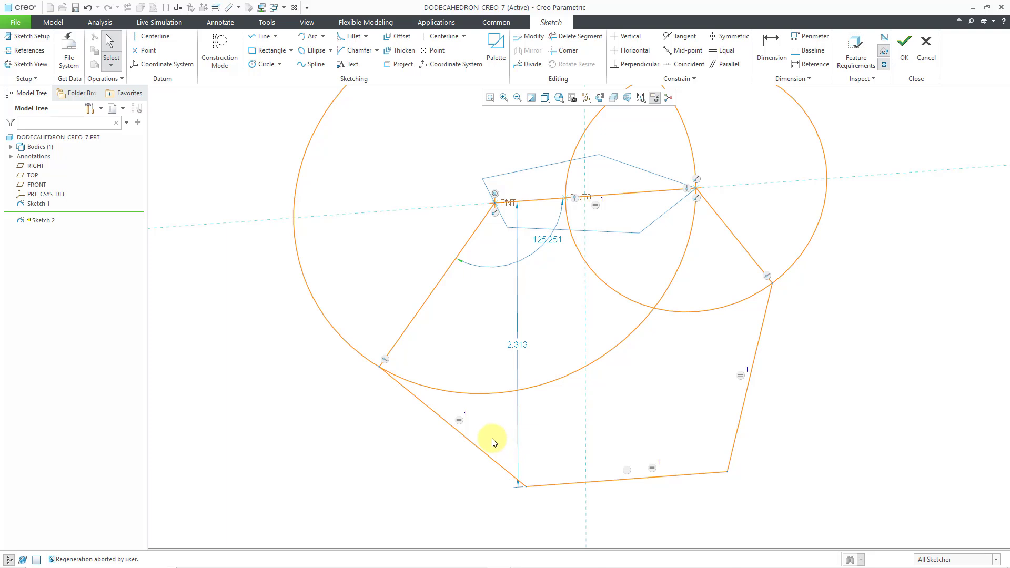
- Delete the equal-length constraint from the hexagon's lower-left side
click(459, 421)
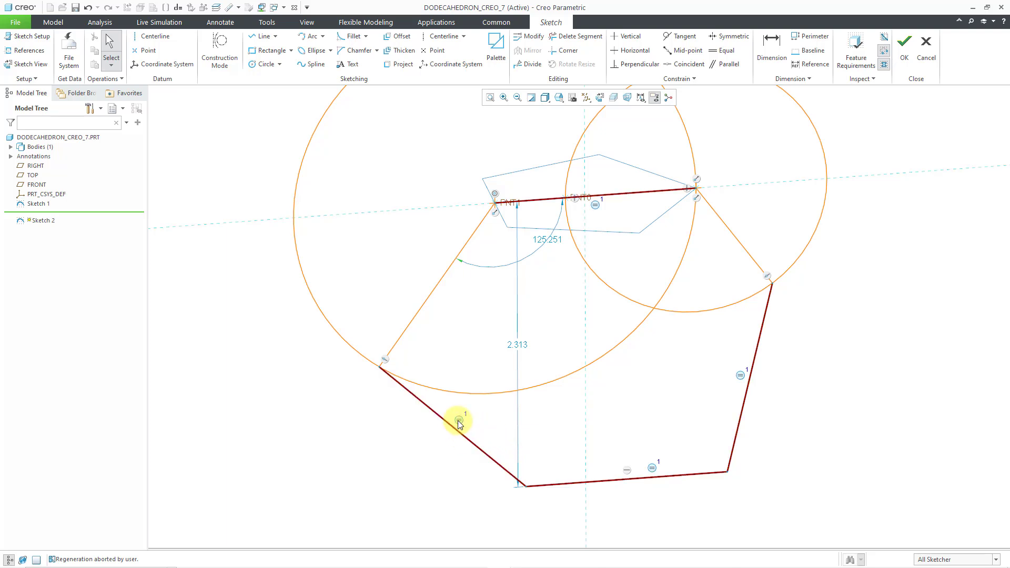
right_click(459, 423)
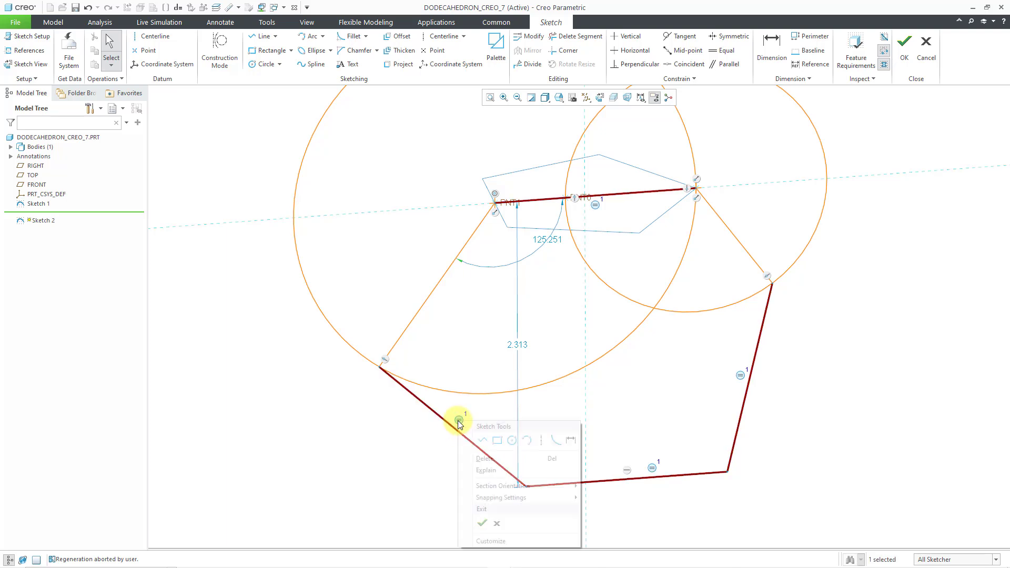
click(480, 458)
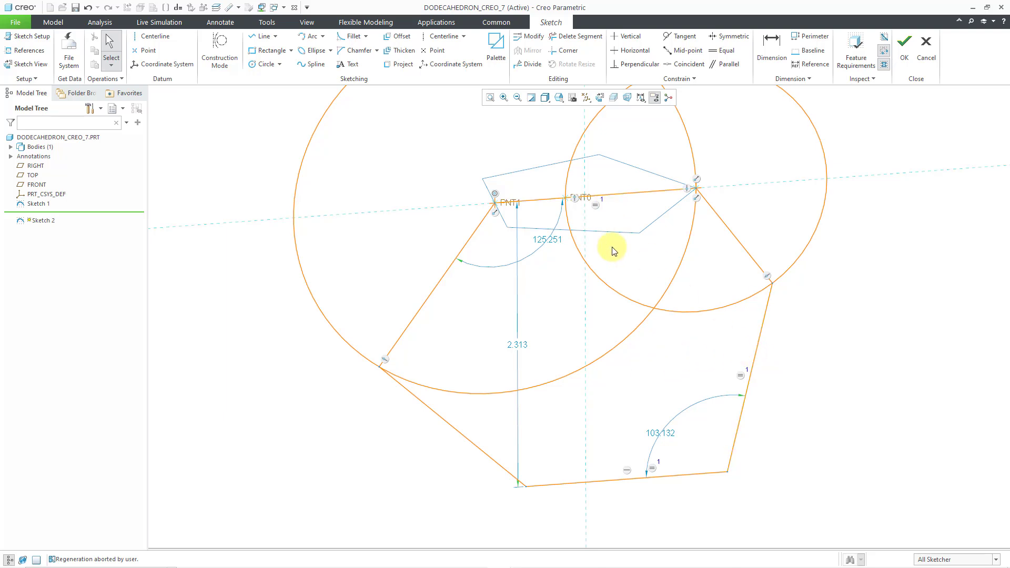
- Constrain the hexagon's lower-left side and its short upper-right side to be equal in length
click(722, 56)
click(470, 440)
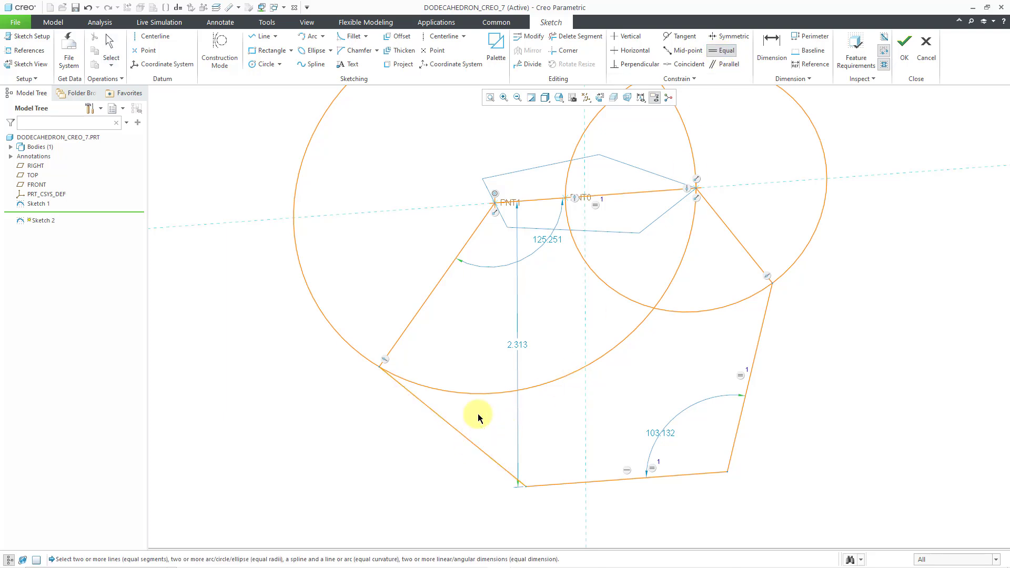
click(733, 241)
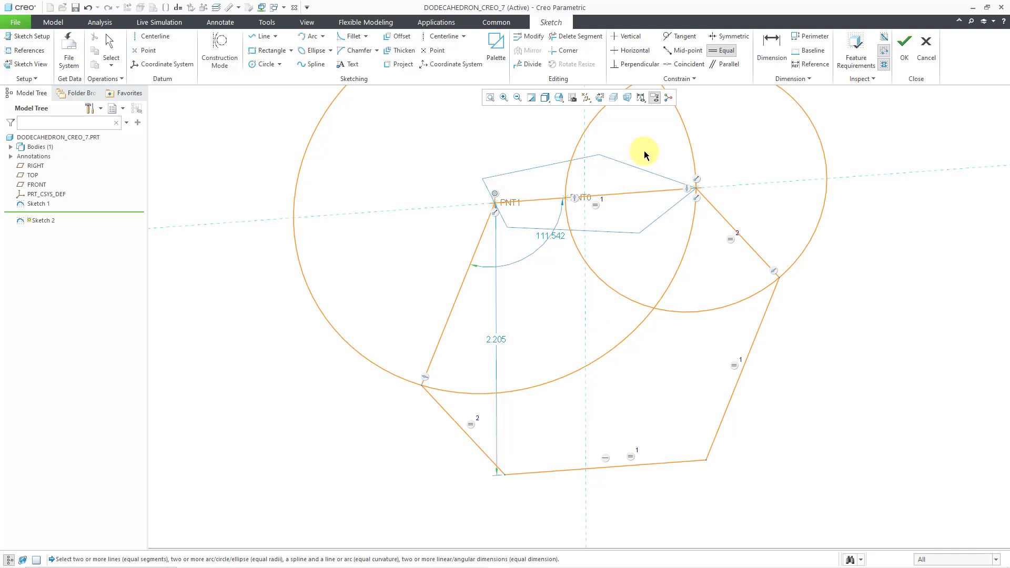
- Try to make the hexagon's long lower-right side parallel to its long upper-left side, undoing the conflicting constraint
click(725, 64)
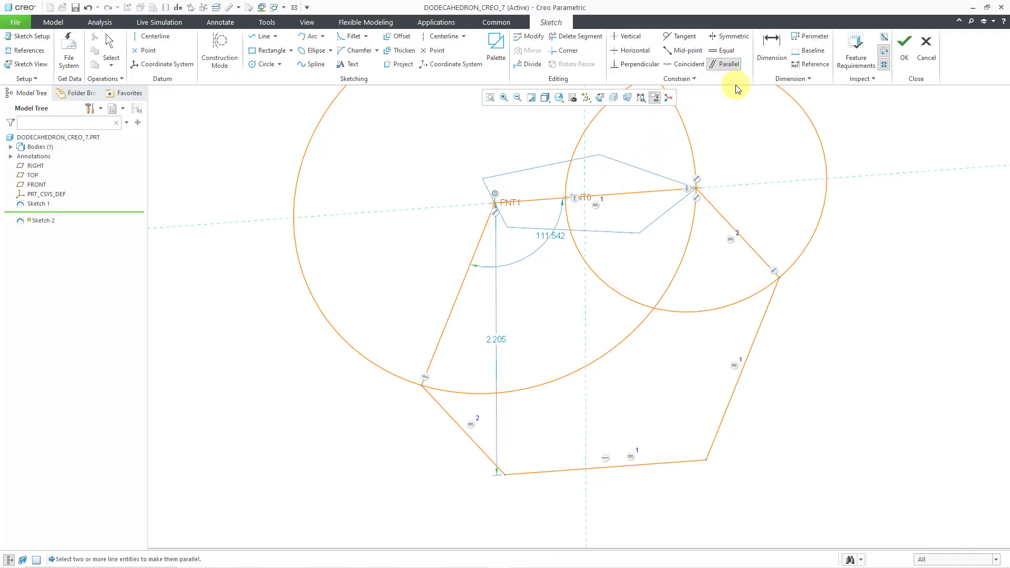
click(731, 392)
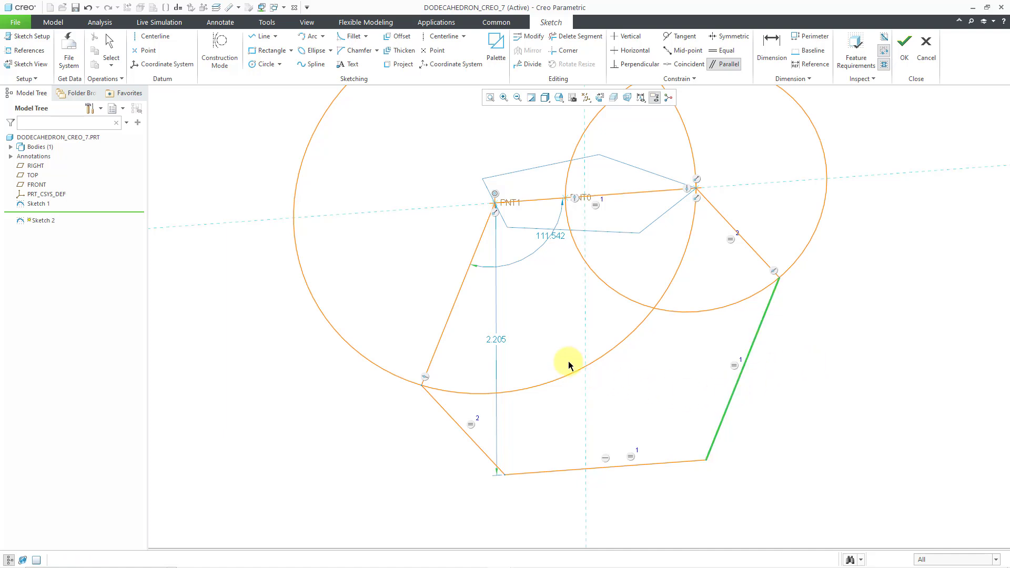
click(451, 316)
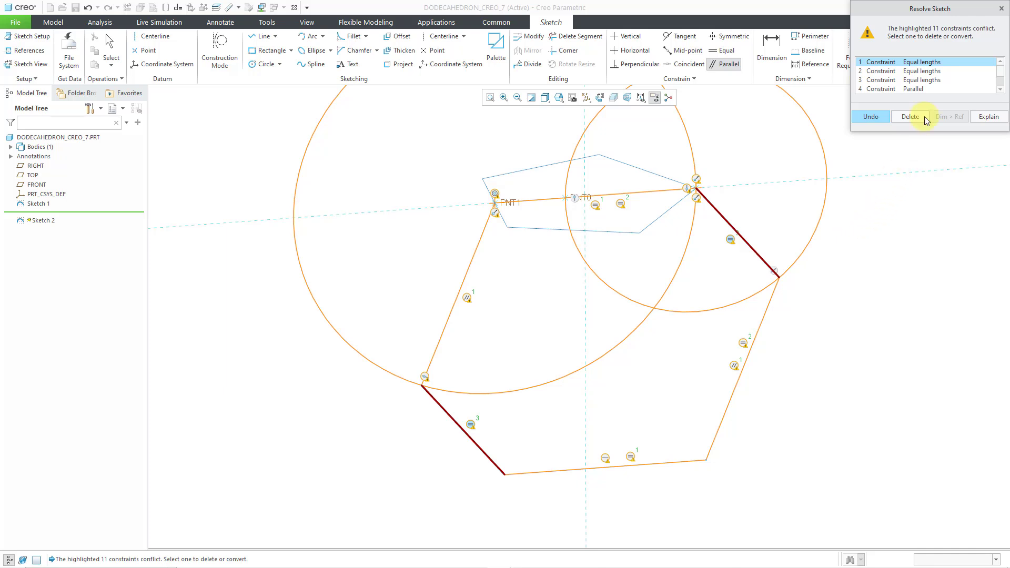
click(871, 116)
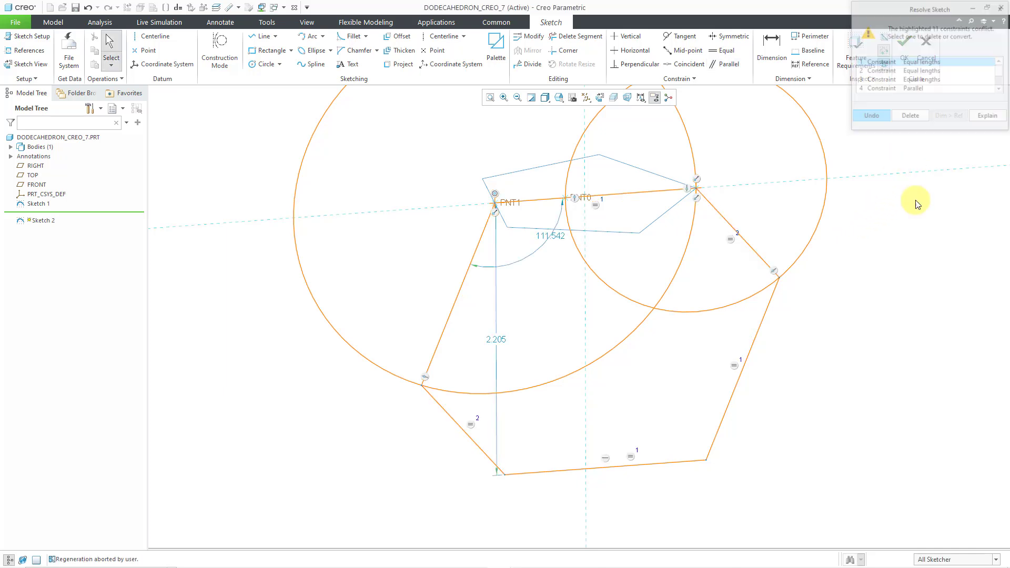
- Try to make the hexagon's short upper-right side parallel to its lower-left side, undoing the conflicting constraint
click(756, 252)
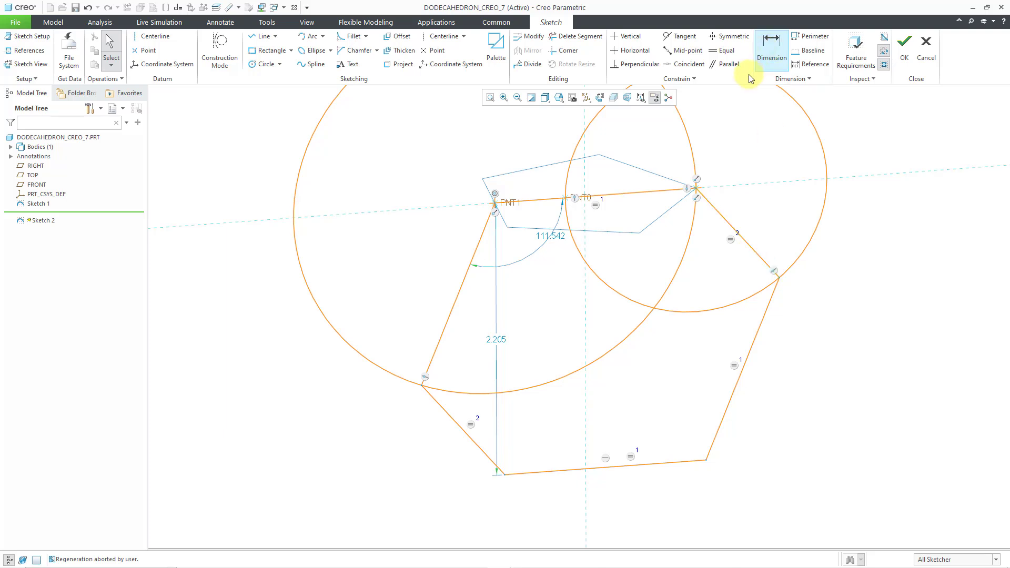
click(729, 64)
click(739, 235)
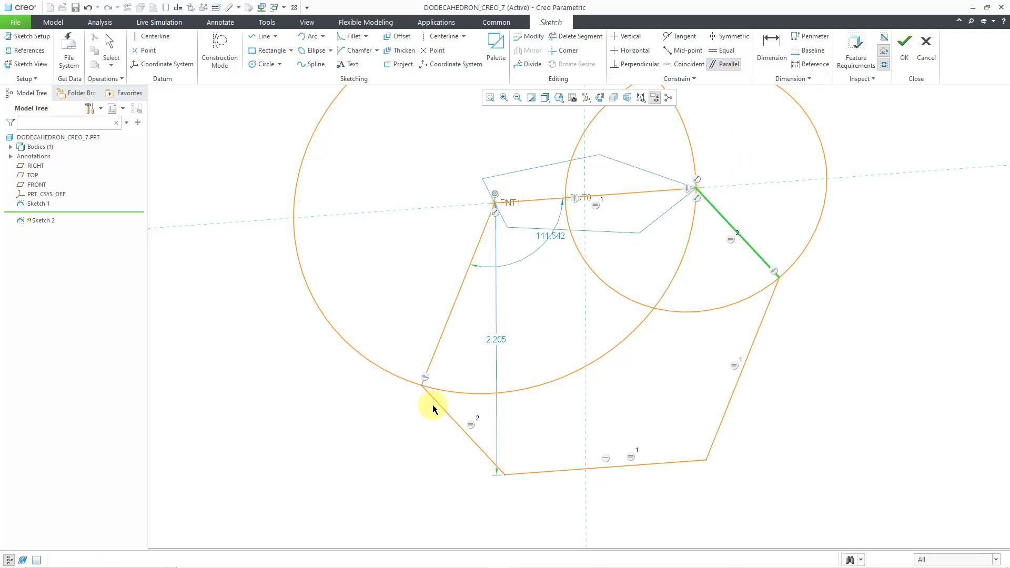
click(470, 431)
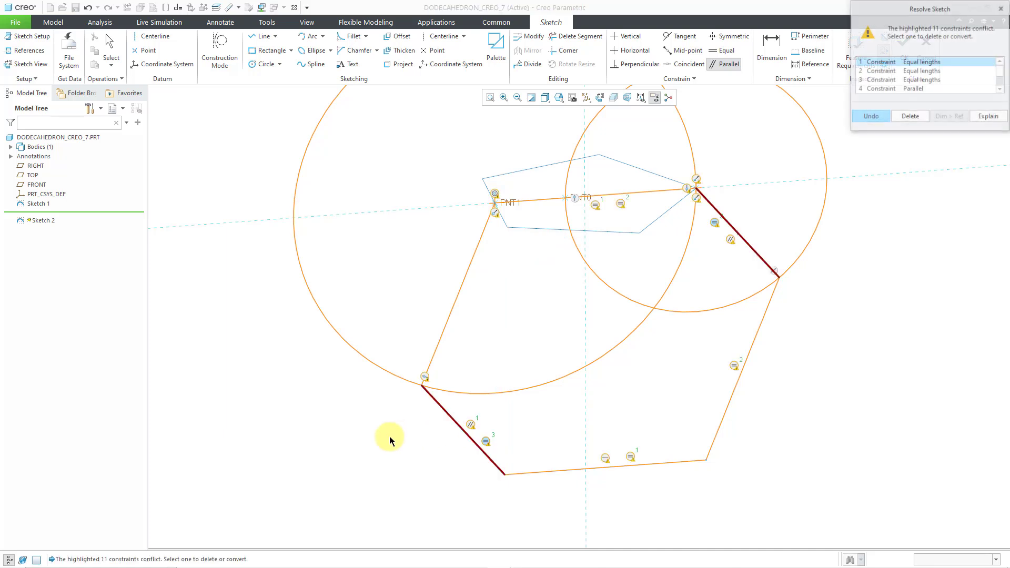
click(881, 117)
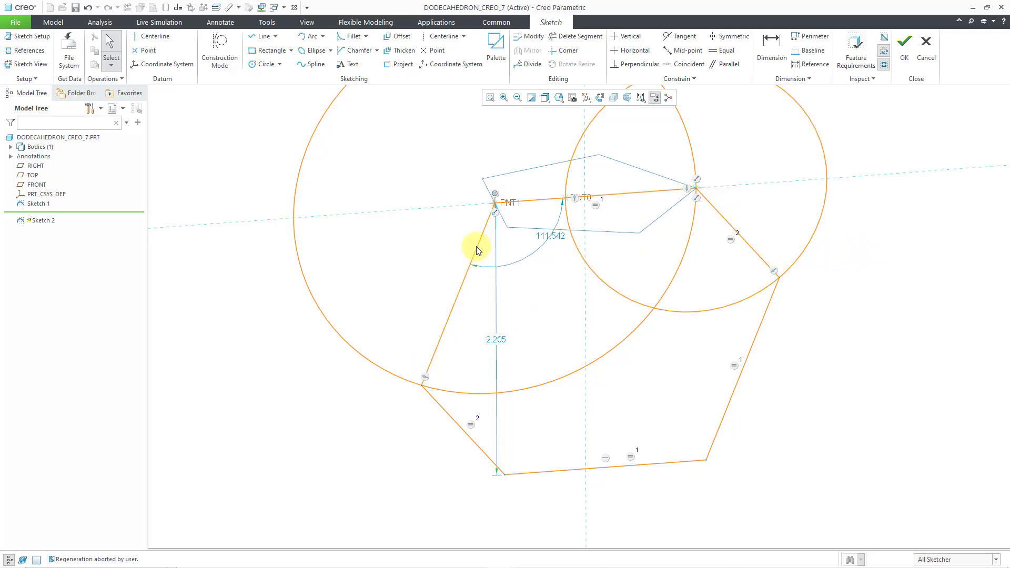
- Draw two lines across the hexagon, from its left corner to the upper-right corner and from the bottom-left corner to the right corner
click(261, 36)
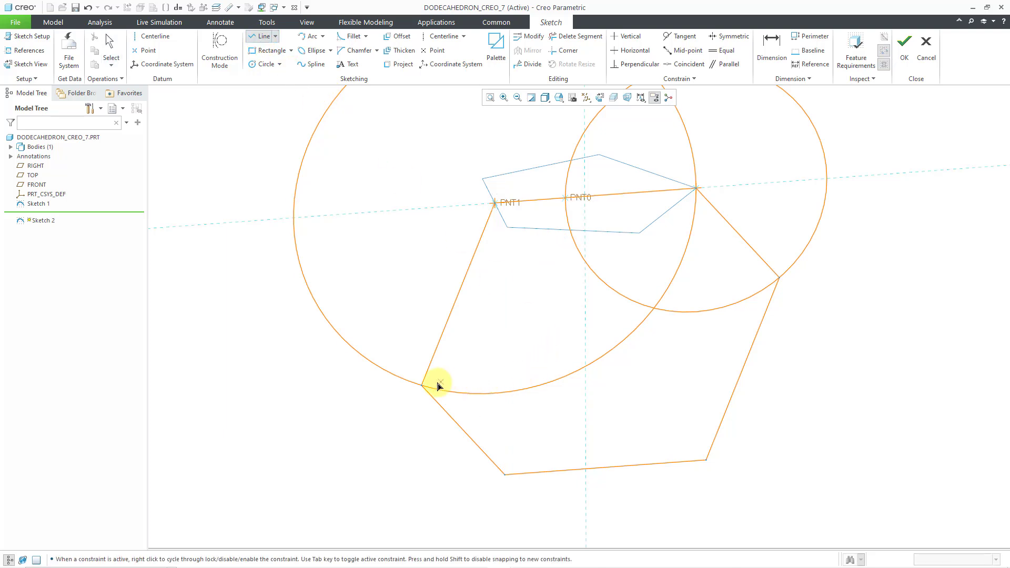
click(422, 386)
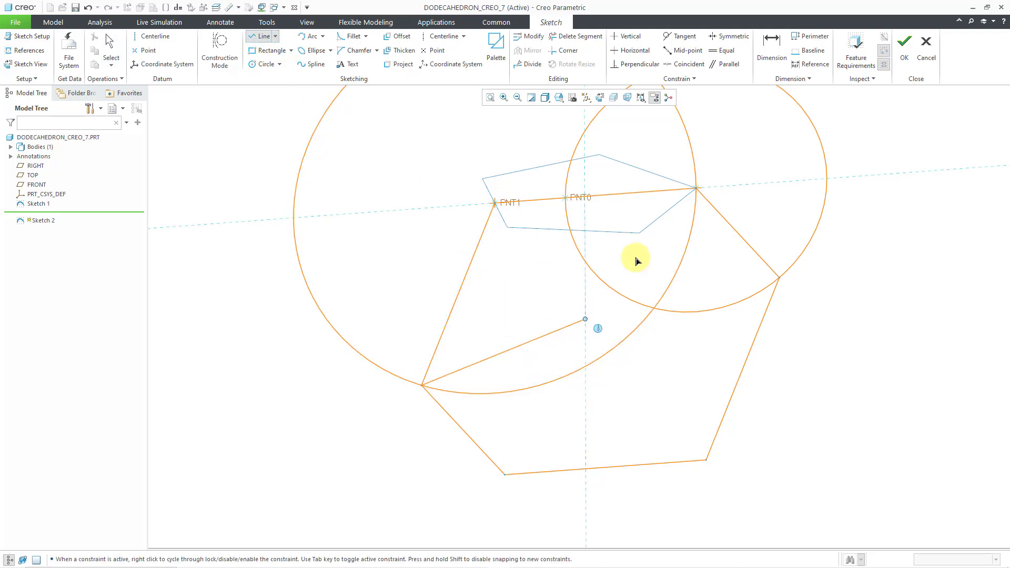
click(695, 190)
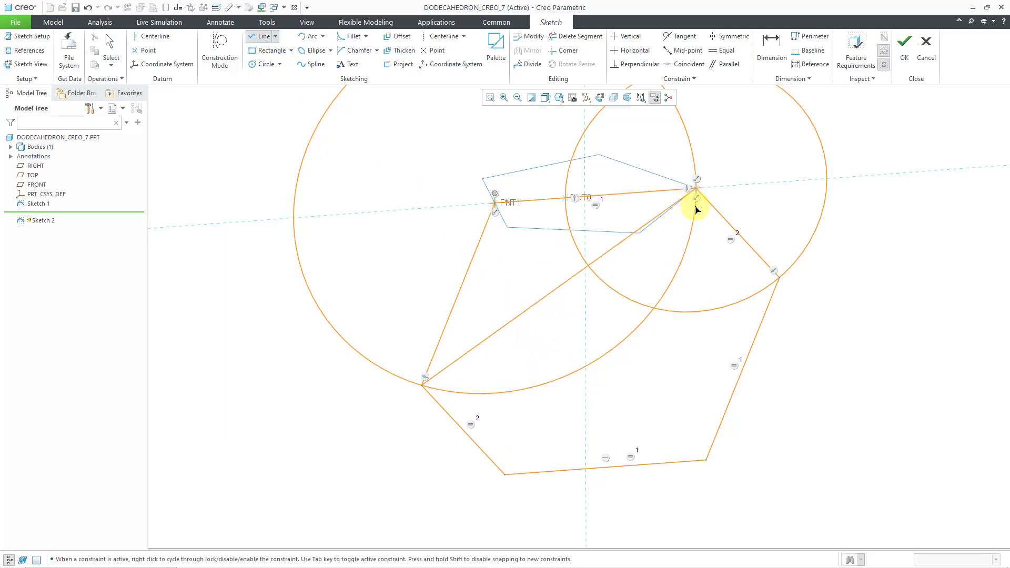
middle_click(686, 396)
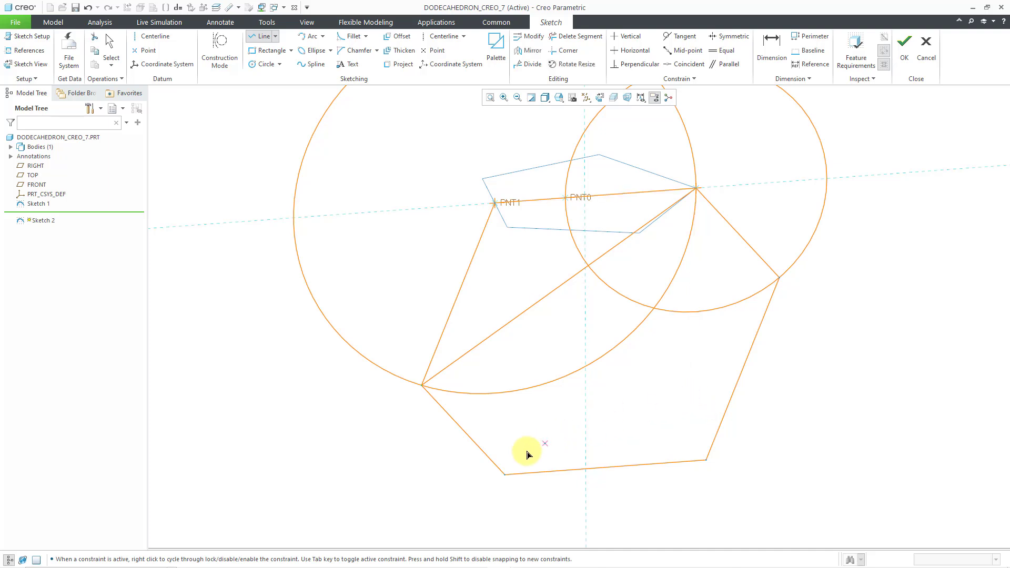
click(505, 475)
click(779, 279)
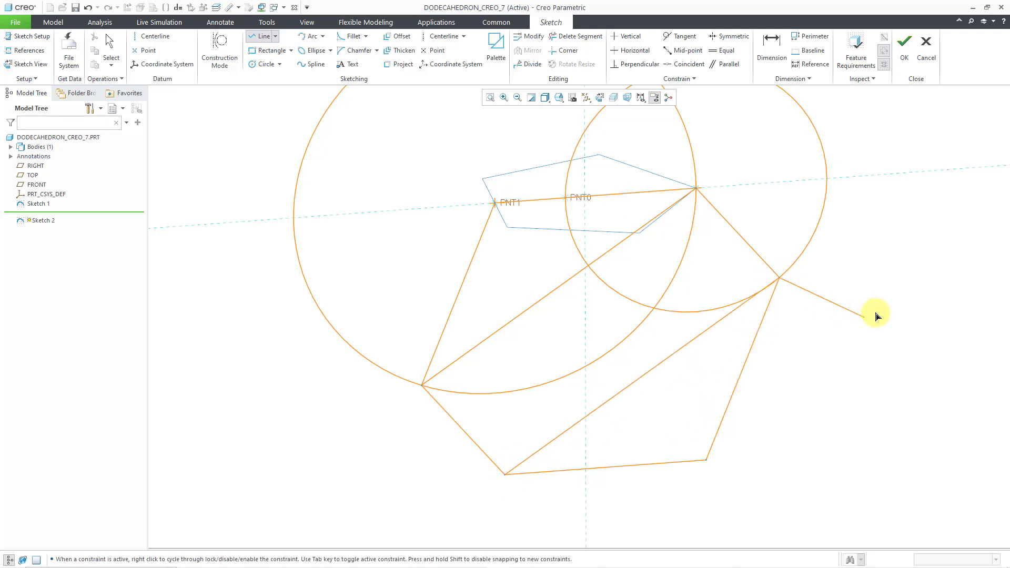
middle_click(876, 313)
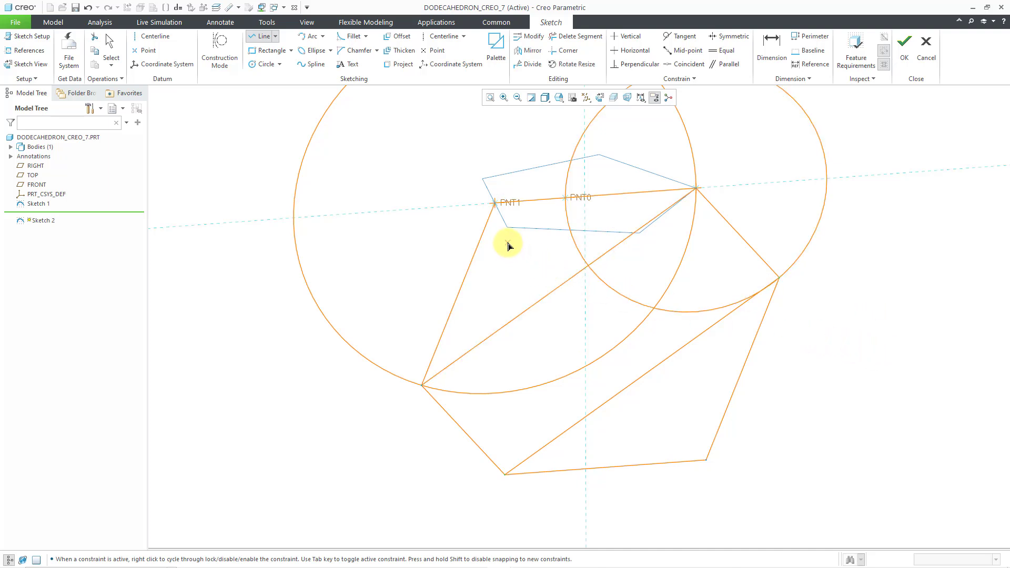
- Draw a diagonal line from PNT1 to the hexagon's bottom-right corner
click(495, 203)
click(706, 460)
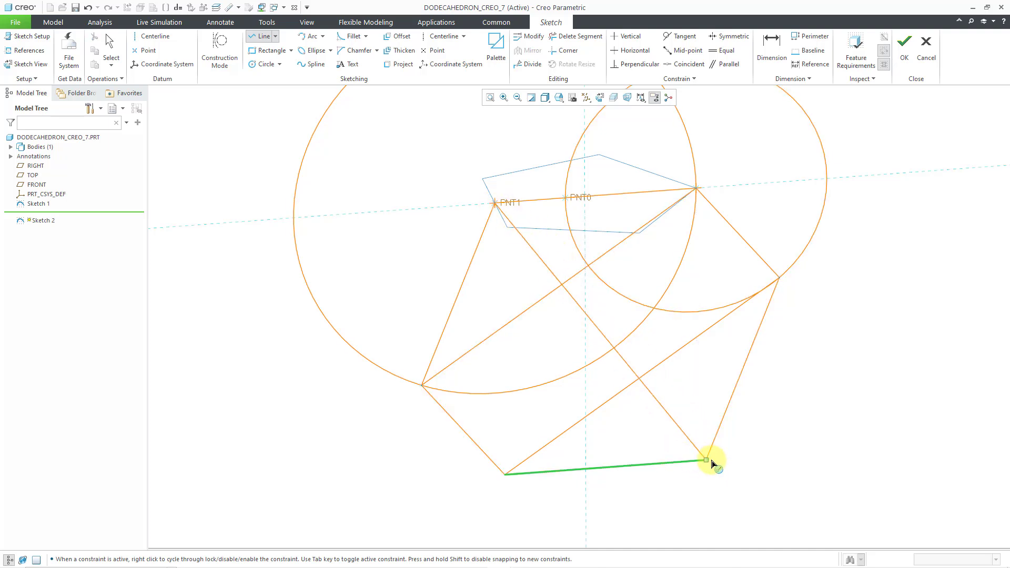
middle_click(854, 404)
middle_click(845, 400)
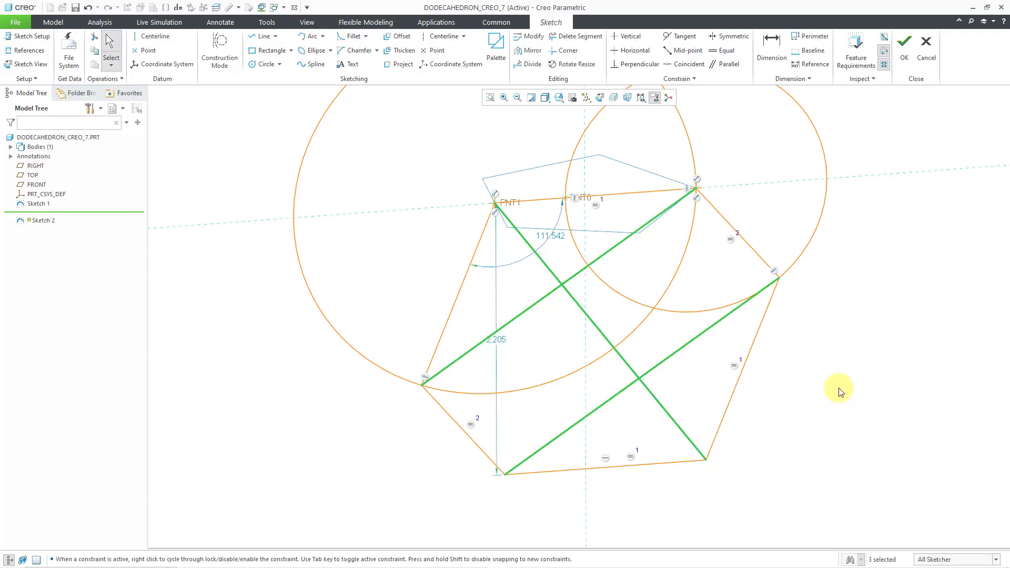
click(839, 387)
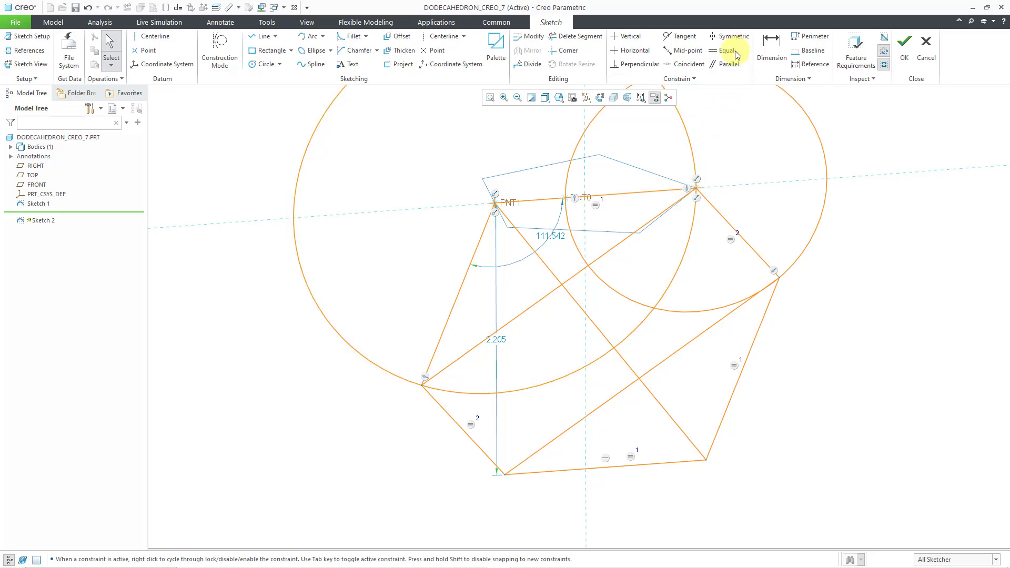
- Constrain the diagonal from PNT1 to be perpendicular to the upper cross line
click(628, 65)
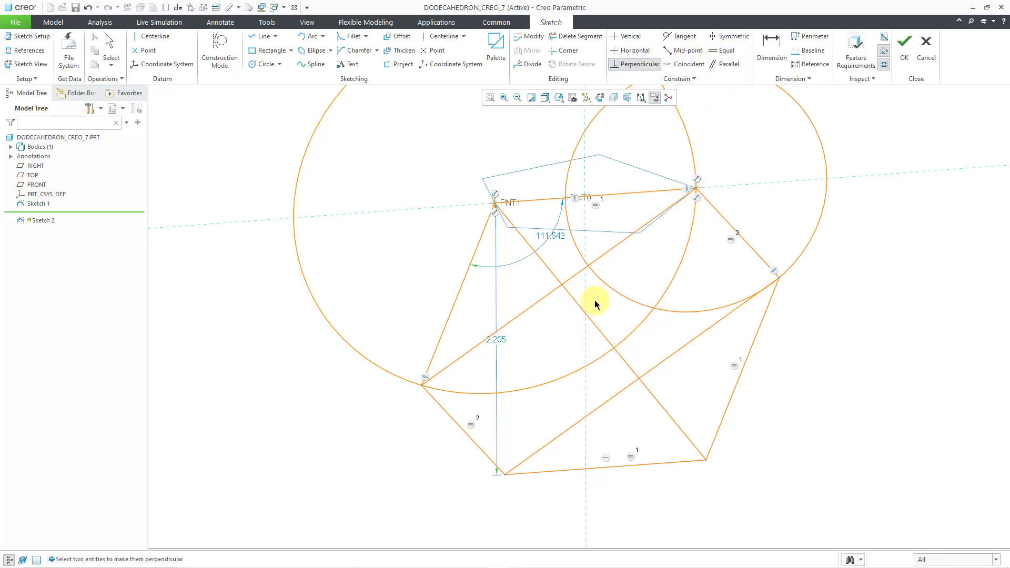
click(577, 303)
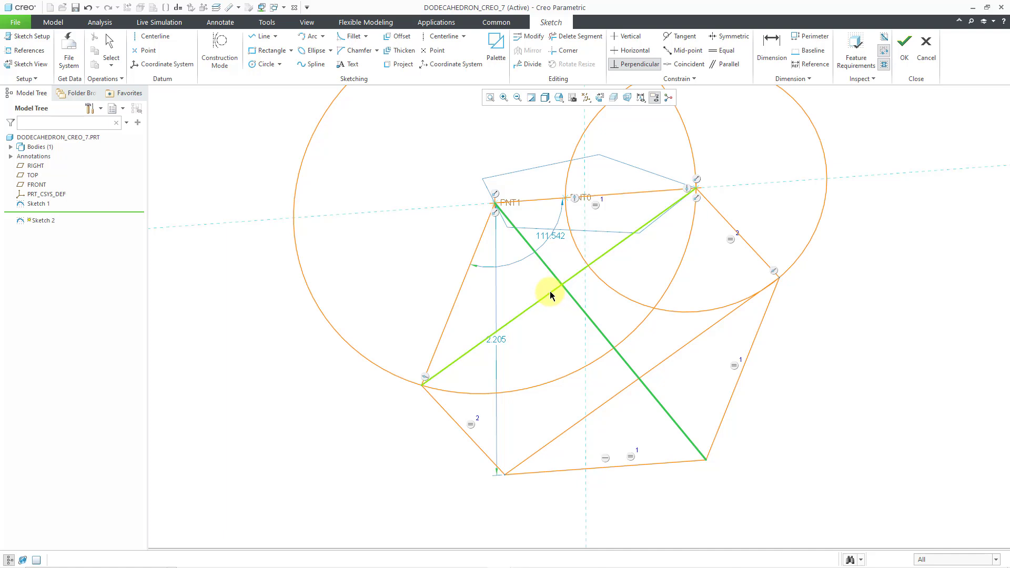
click(551, 293)
middle_click(820, 379)
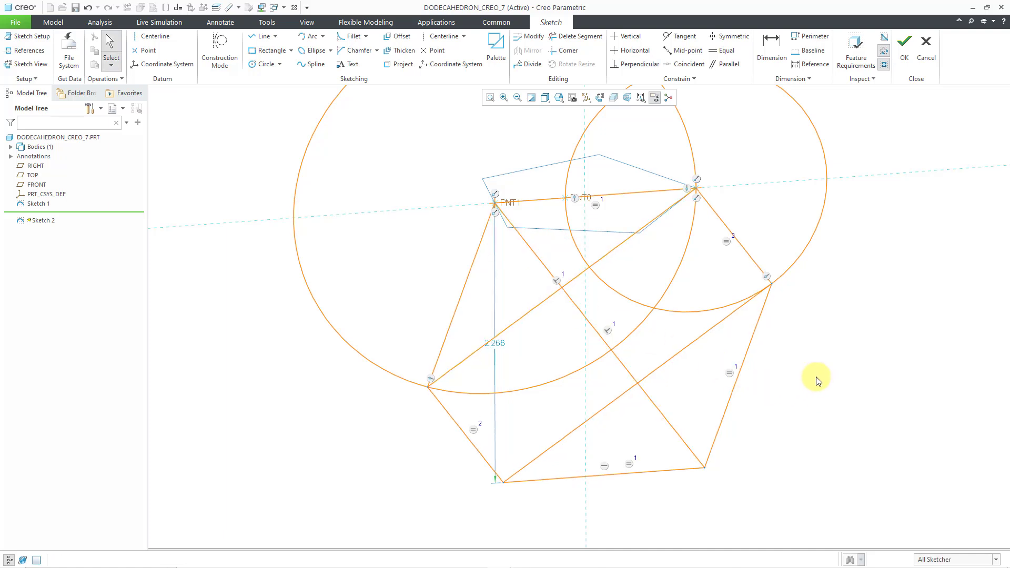
scroll(806, 424, up, 1)
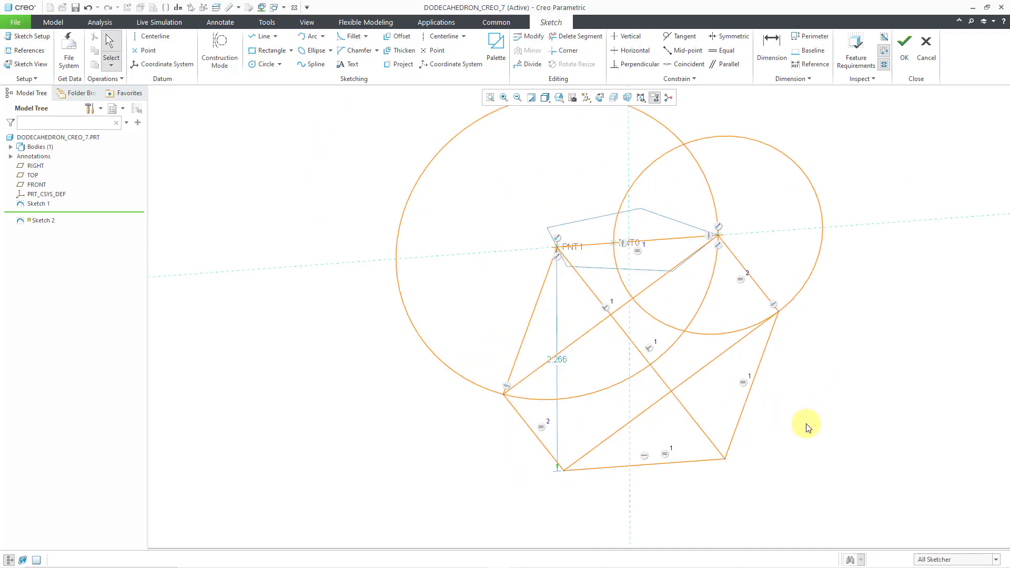
scroll(840, 399, down, 1)
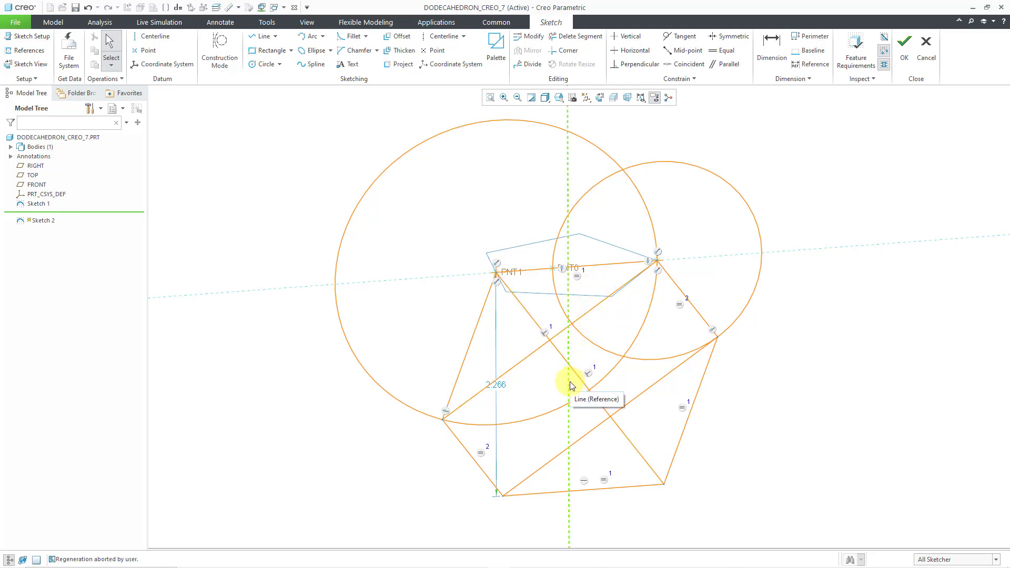
- Place a datum point at the midpoint of the diagonal running from PNT1 to the bottom-right corner
click(154, 54)
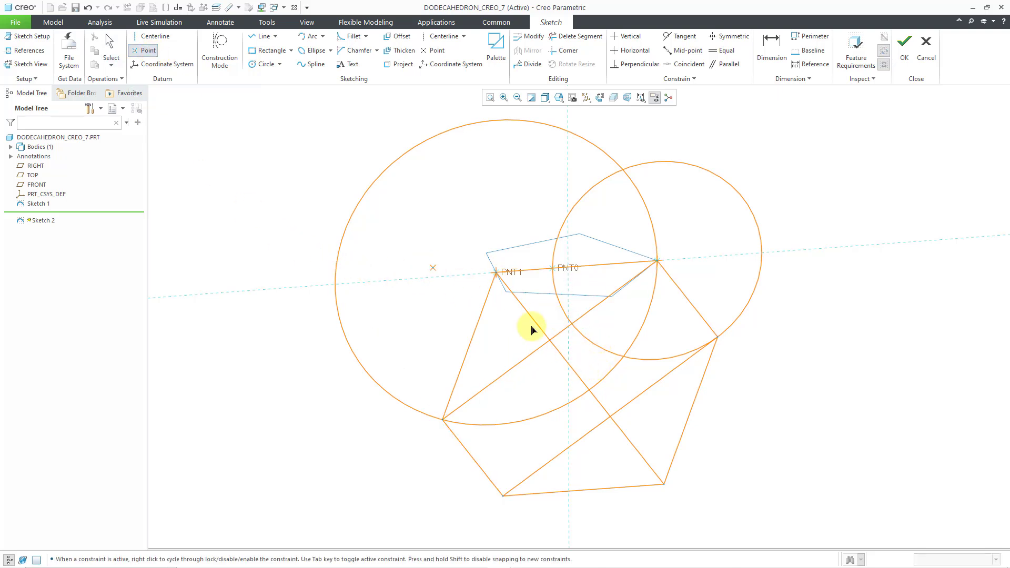
click(581, 379)
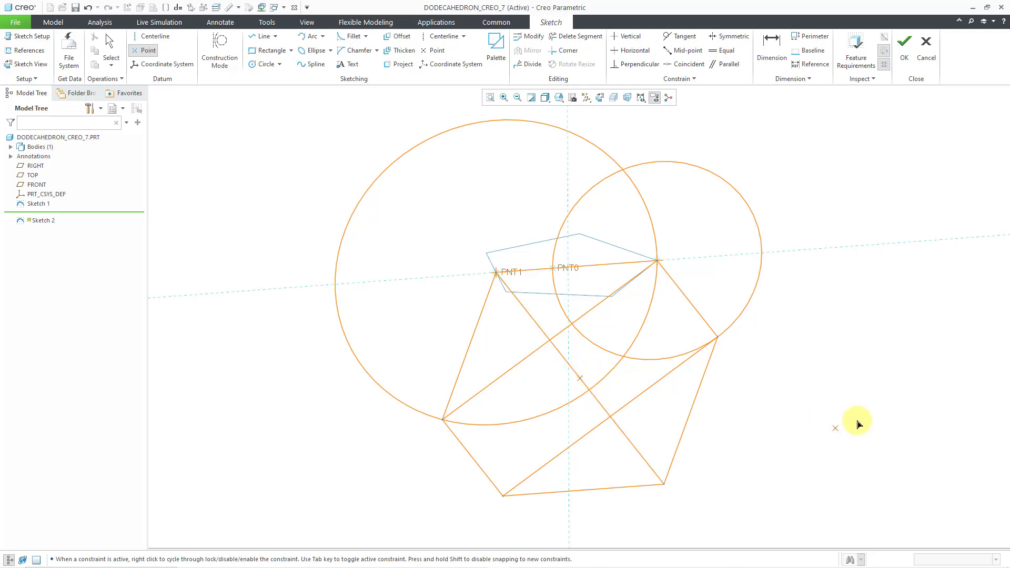
middle_click(829, 392)
scroll(779, 399, down, 1)
scroll(693, 401, up, 1)
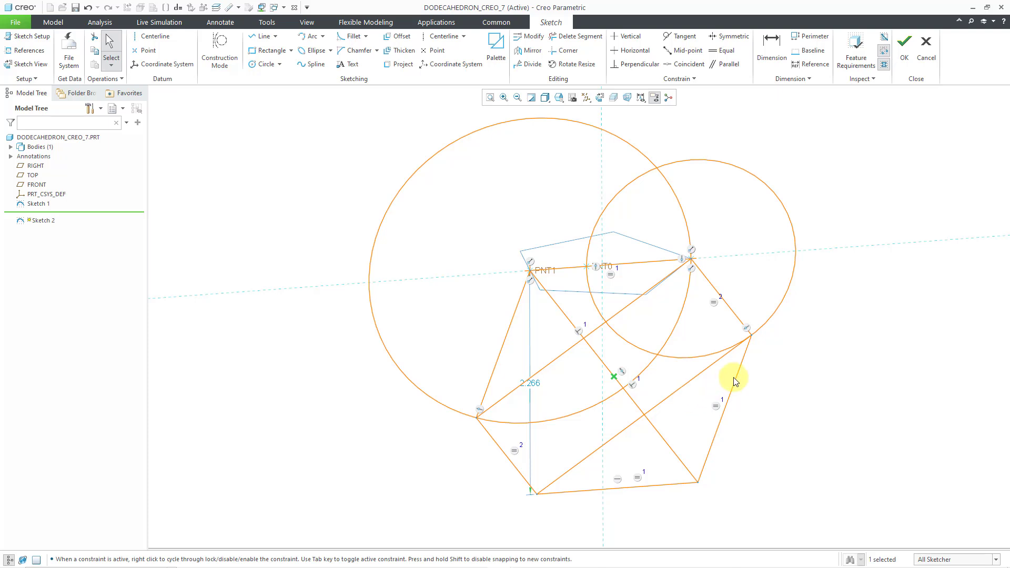
- Constrain the diagonal's midpoint to be coincident with the vertical reference line
click(686, 63)
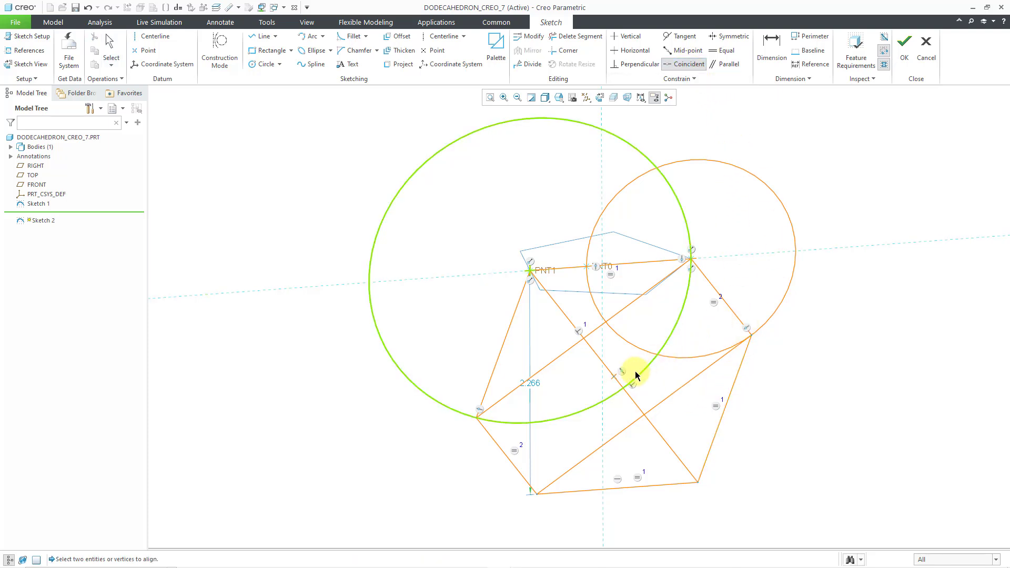
click(613, 377)
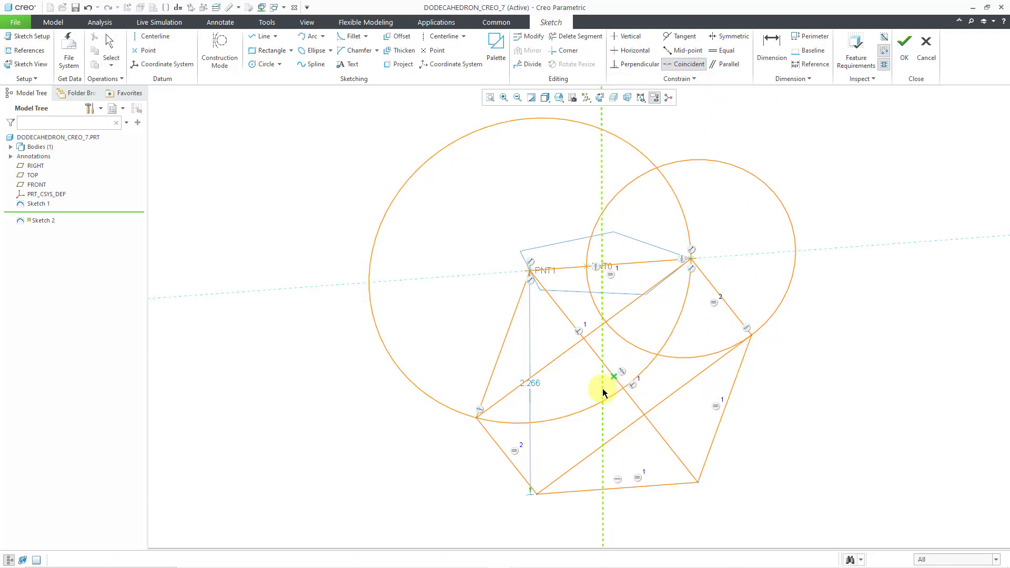
click(604, 392)
middle_click(788, 410)
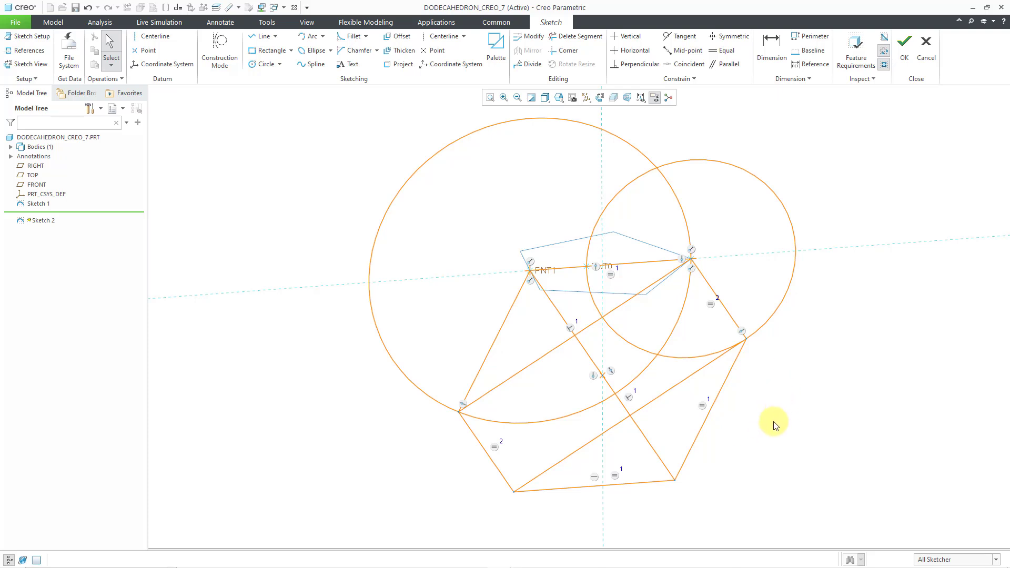
- Convert the hexagon's two long parallel cross lines to construction geometry
click(670, 395)
click(670, 395)
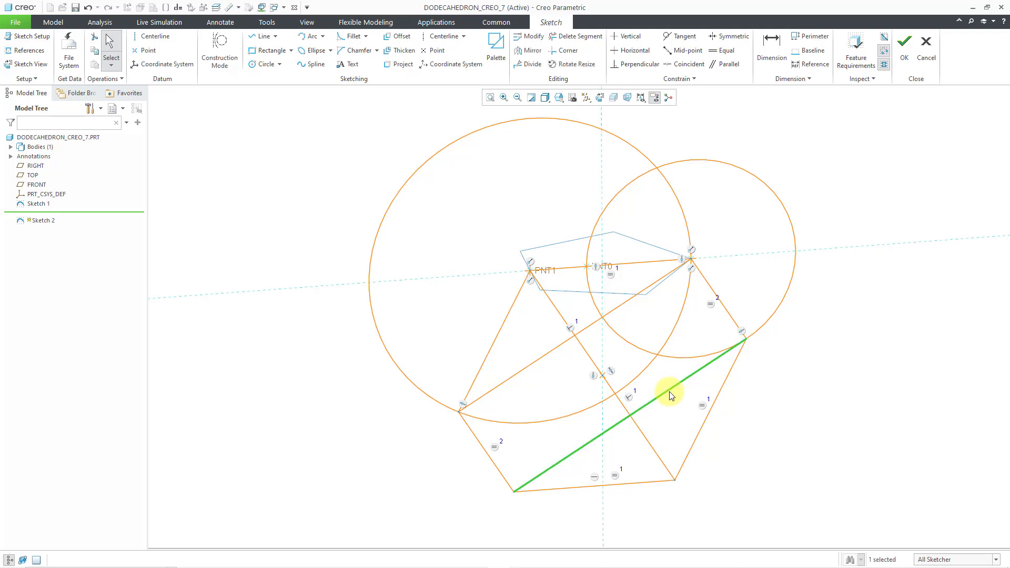
click(701, 331)
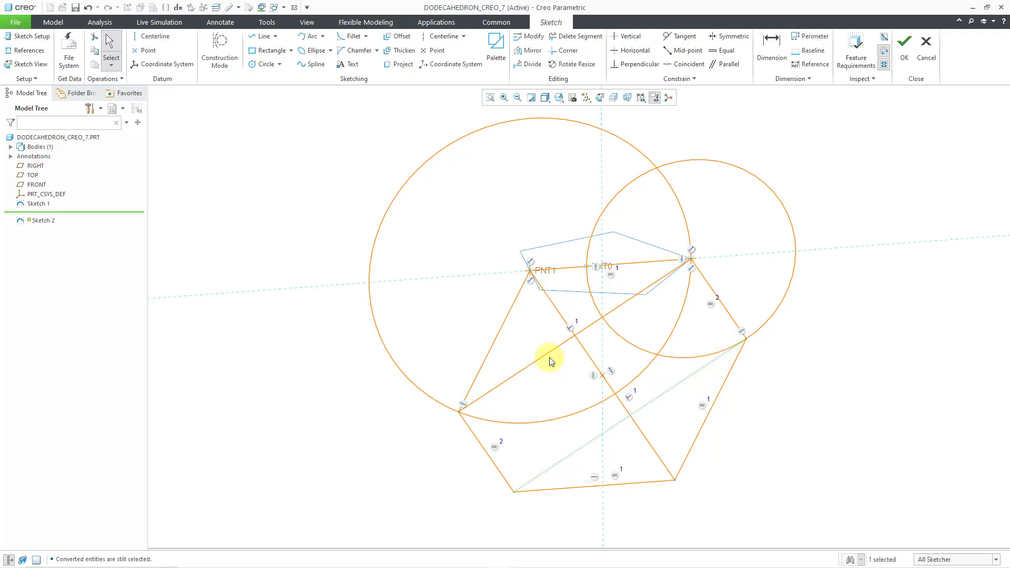
click(564, 331)
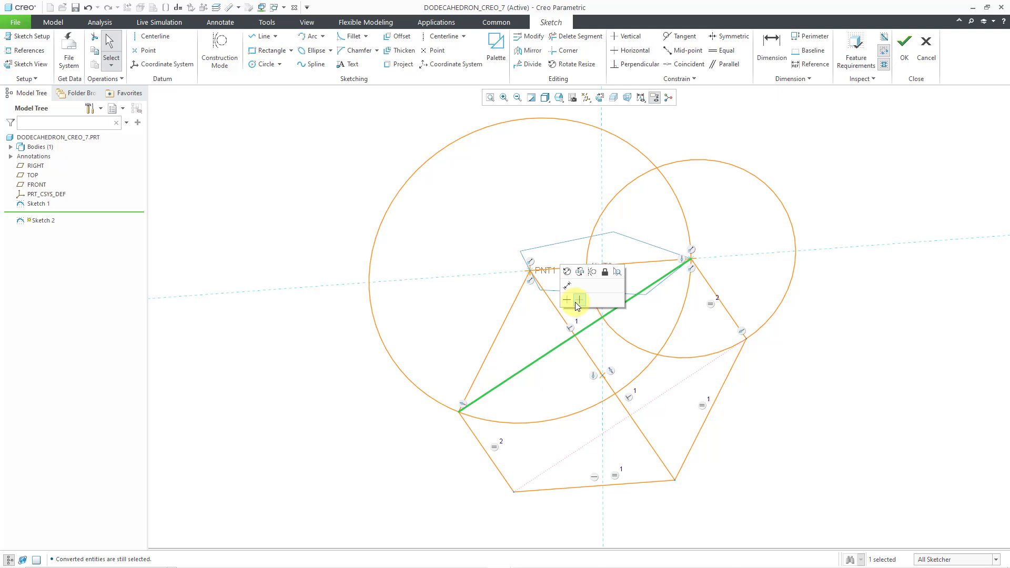
click(593, 274)
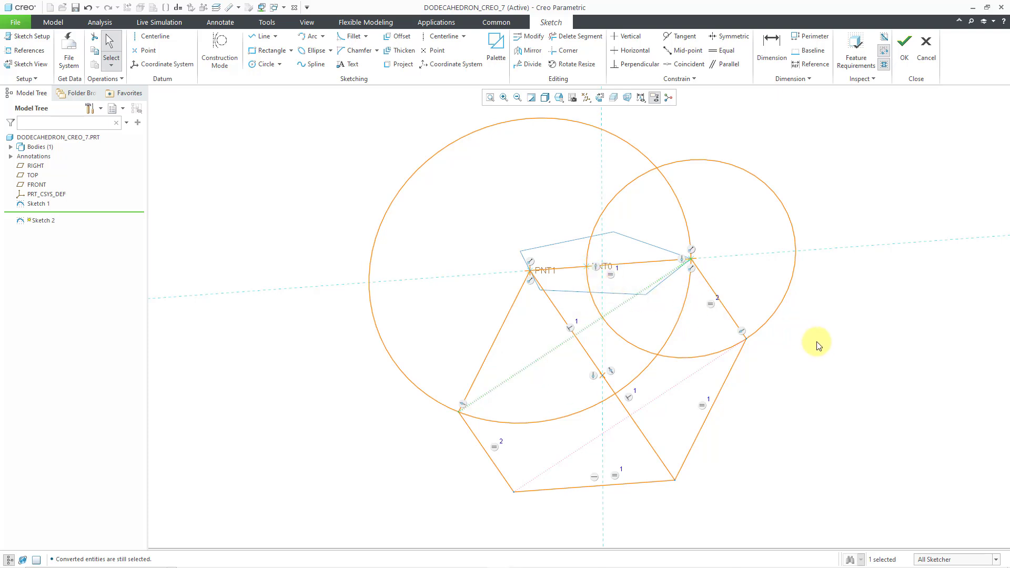
- Convert both circles to construction geometry and finish the side-profile sketch
click(778, 306)
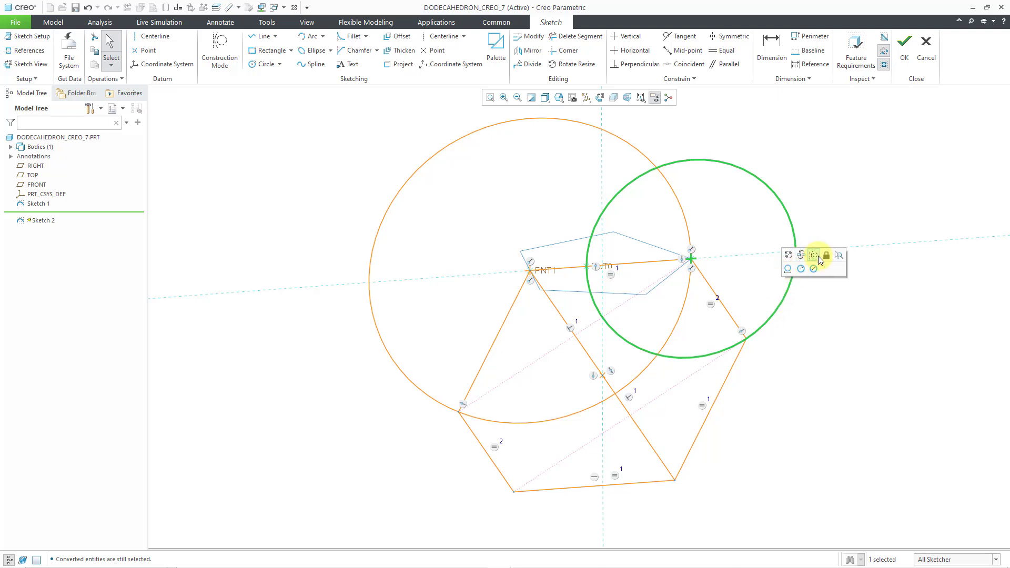
click(816, 256)
click(476, 136)
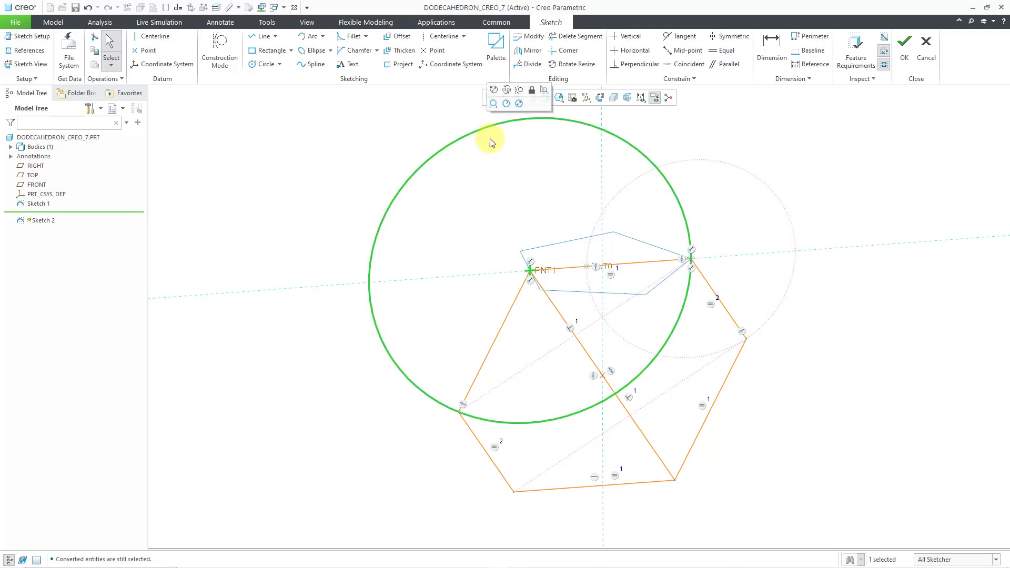
click(521, 96)
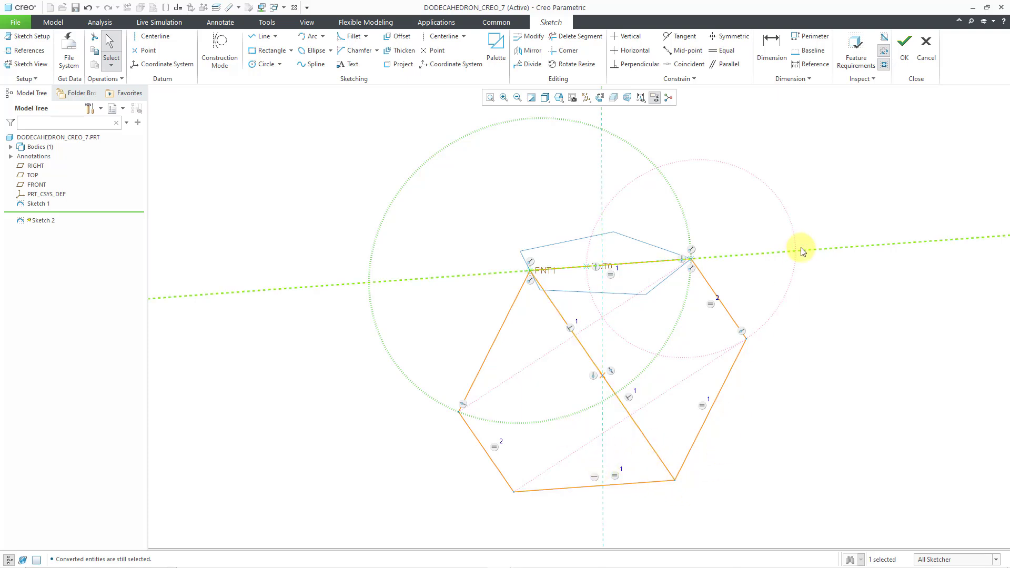
click(906, 53)
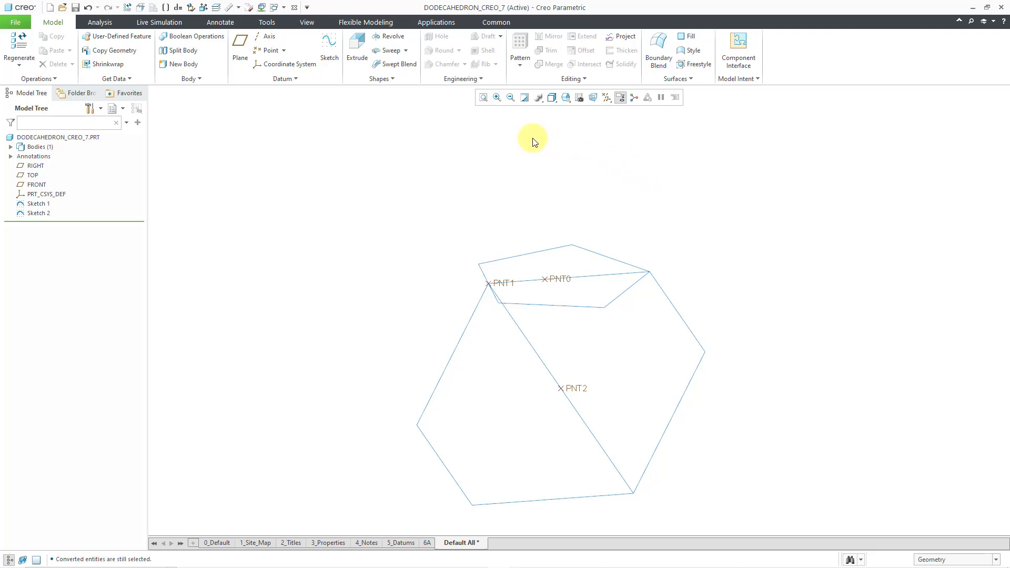
- Start a solid Blend and use the pentagon, Sketch 1, as its first section
click(440, 84)
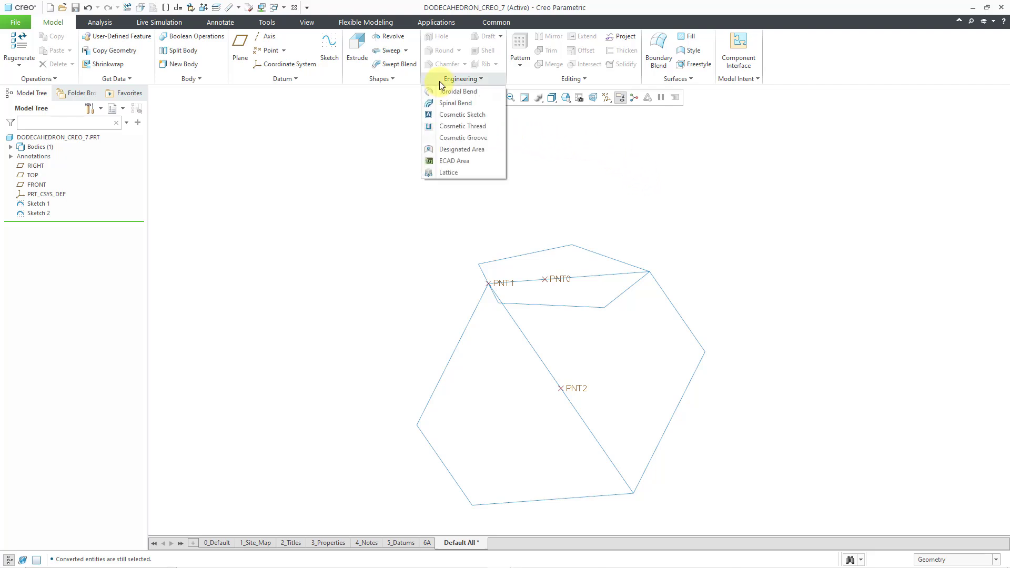
click(378, 82)
click(377, 81)
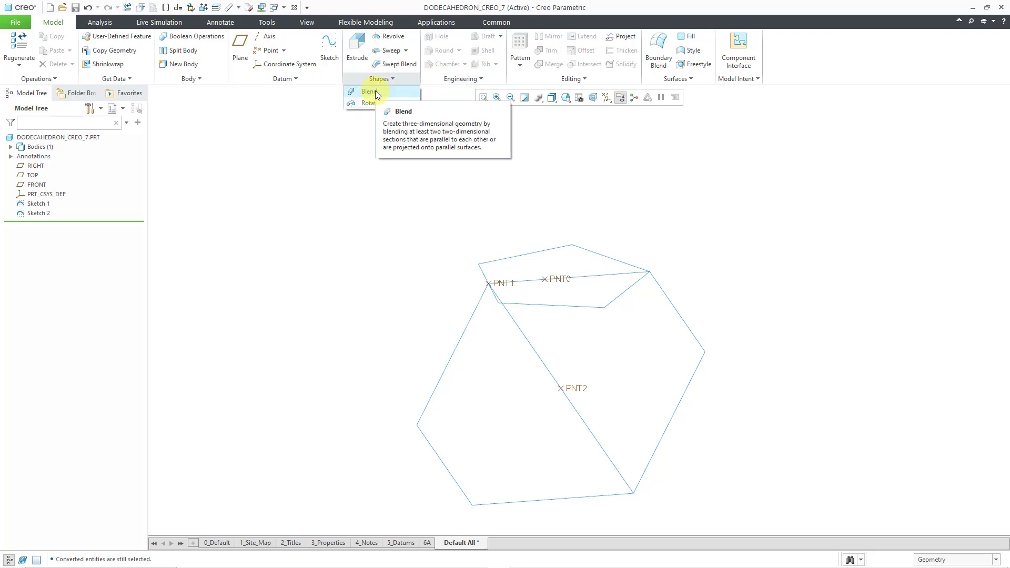
click(375, 91)
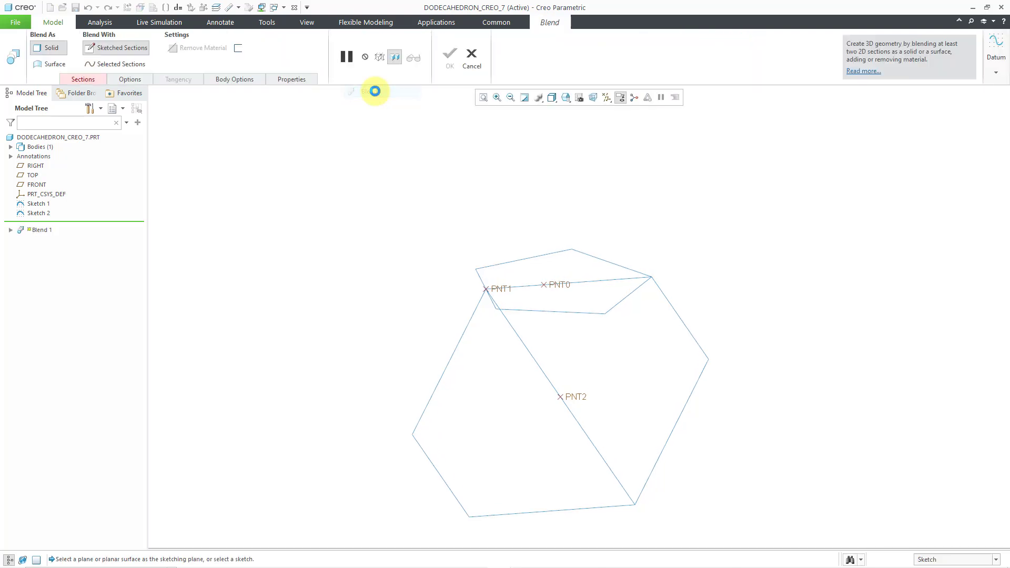
click(555, 254)
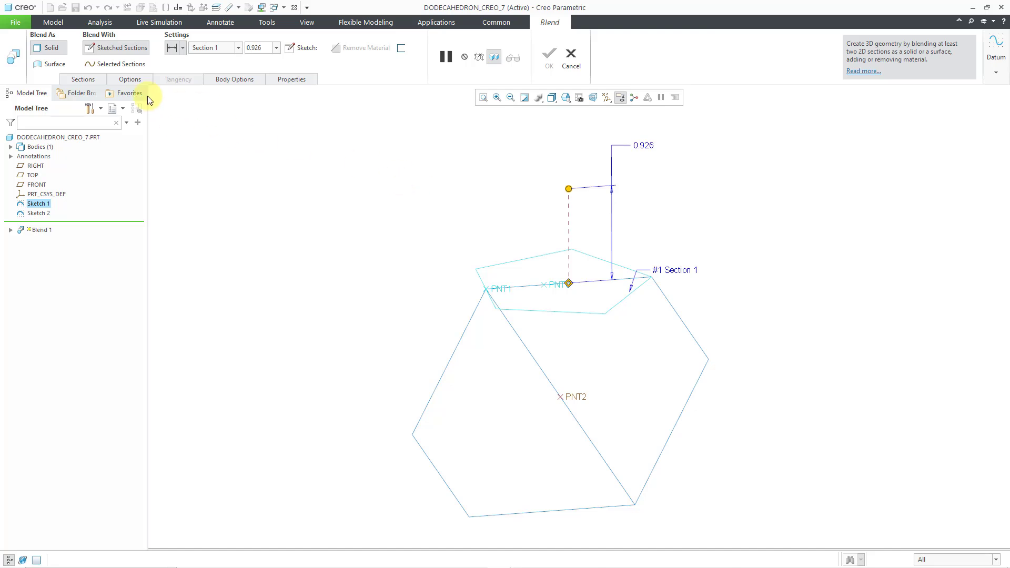
- Locate the blend's Section 2 sketch plane by reference through PNT2 and open that section for sketching
click(84, 79)
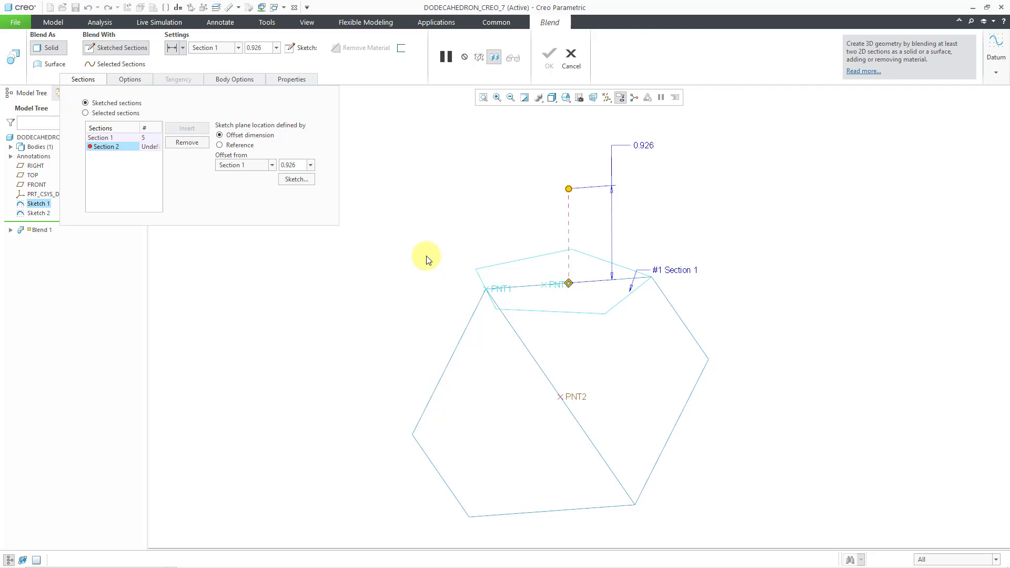
click(226, 148)
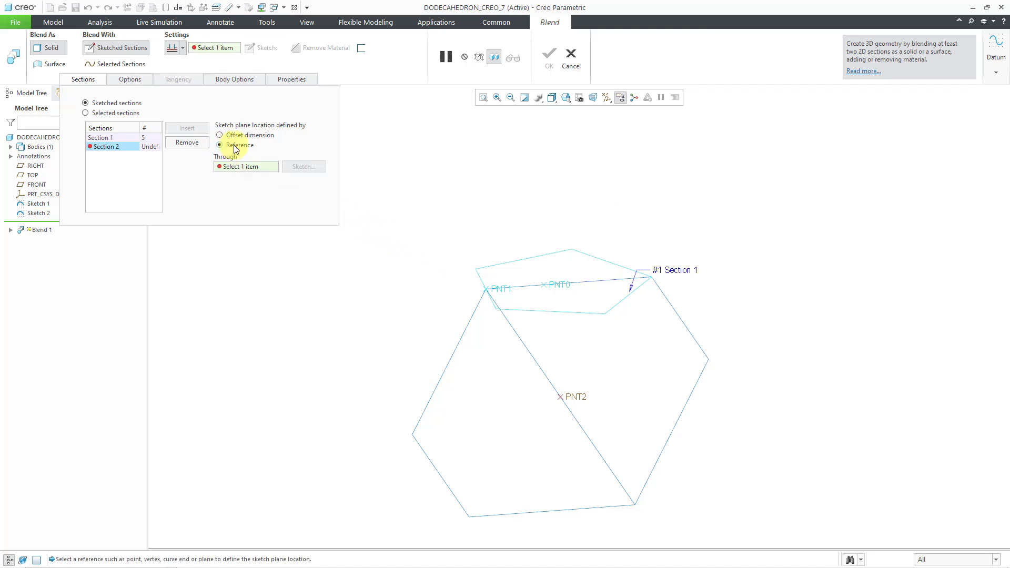
click(579, 399)
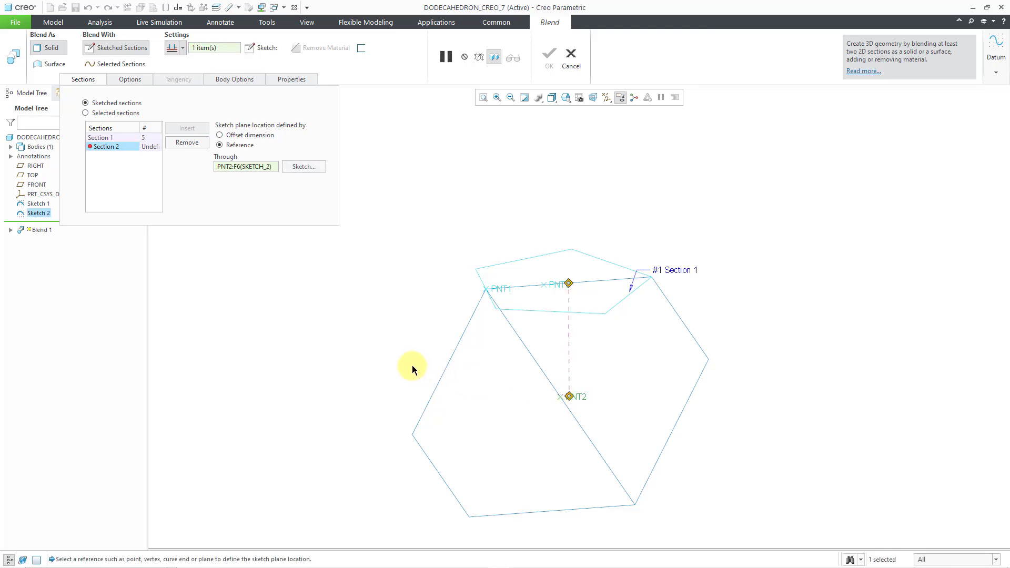
click(305, 167)
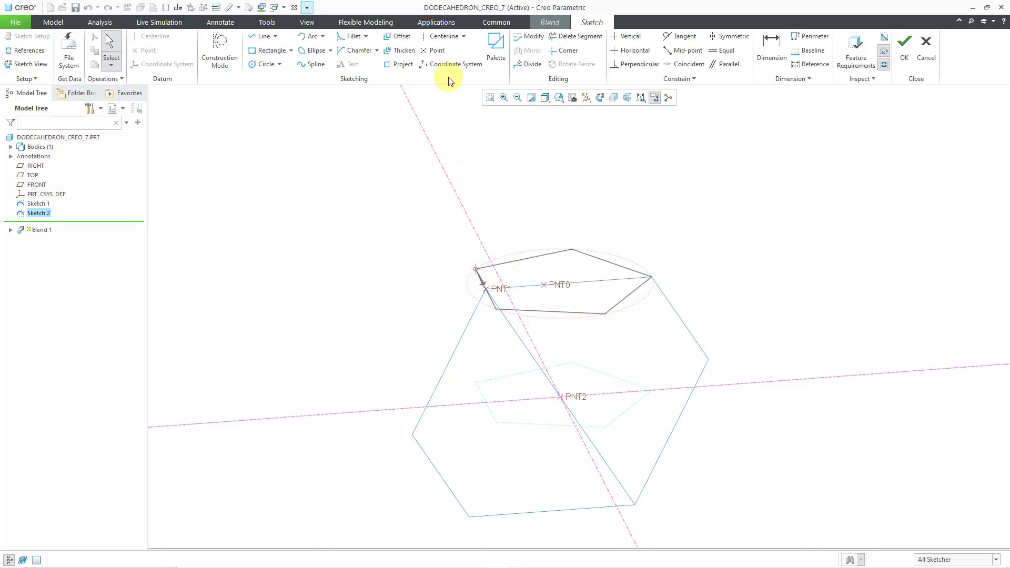
- Place a sketch point at PNT2 as the second section and complete the blend
click(440, 56)
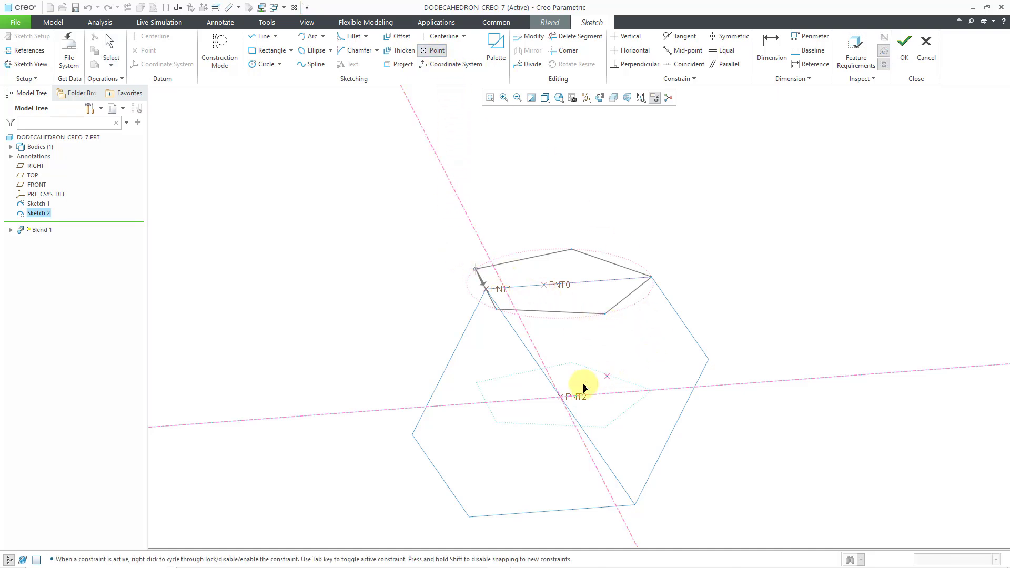
middle_click(653, 339)
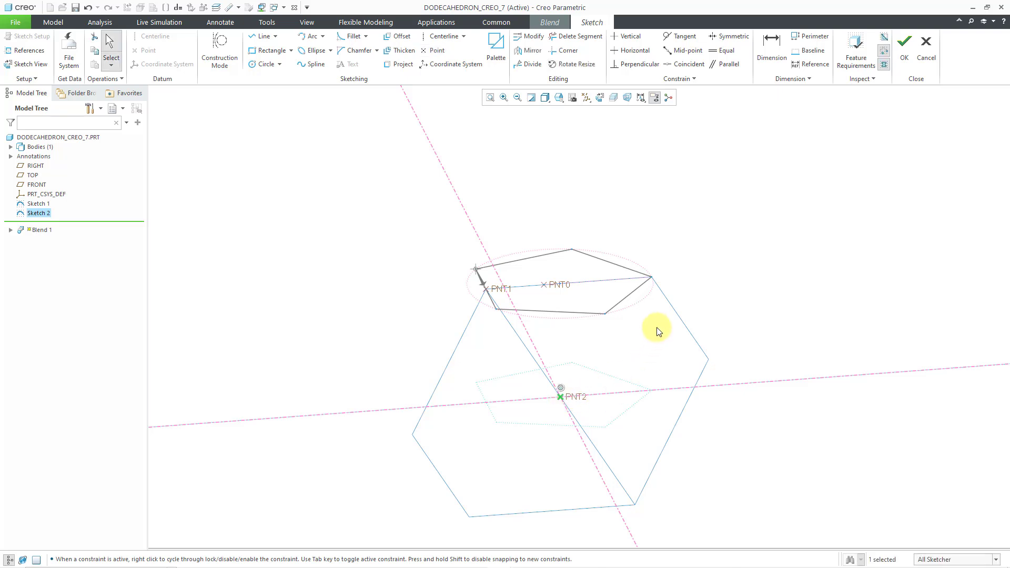
click(901, 60)
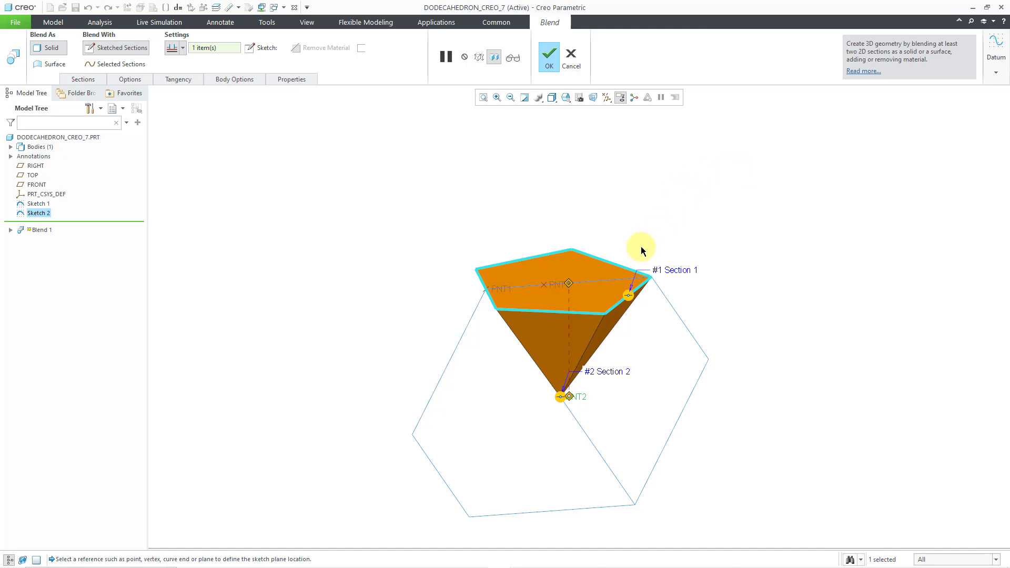
mouse_move(642, 246)
middle_down()
mouse_move(654, 228)
mouse_move(670, 232)
mouse_move(638, 246)
mouse_move(646, 249)
middle_up()
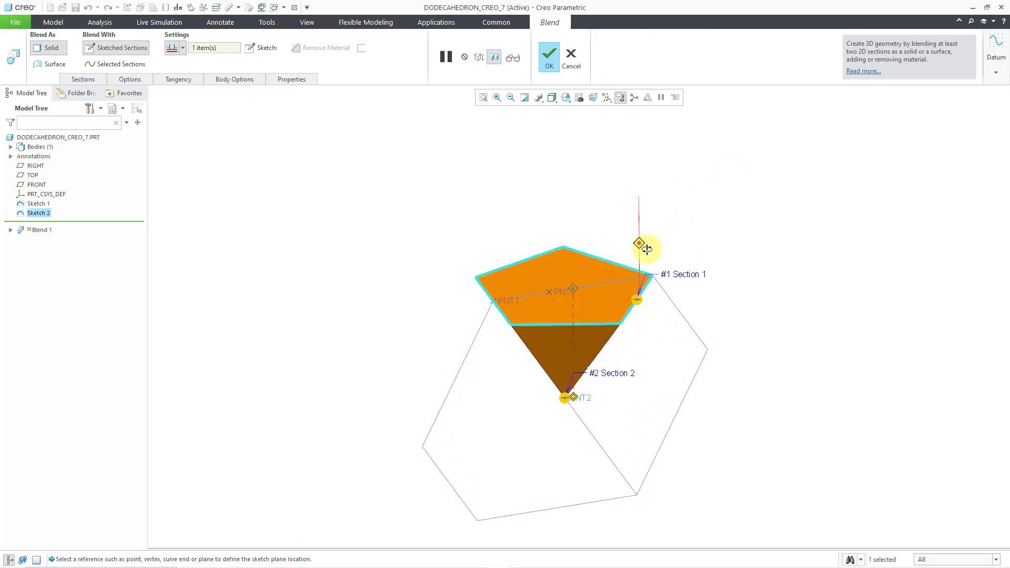
click(548, 65)
click(436, 185)
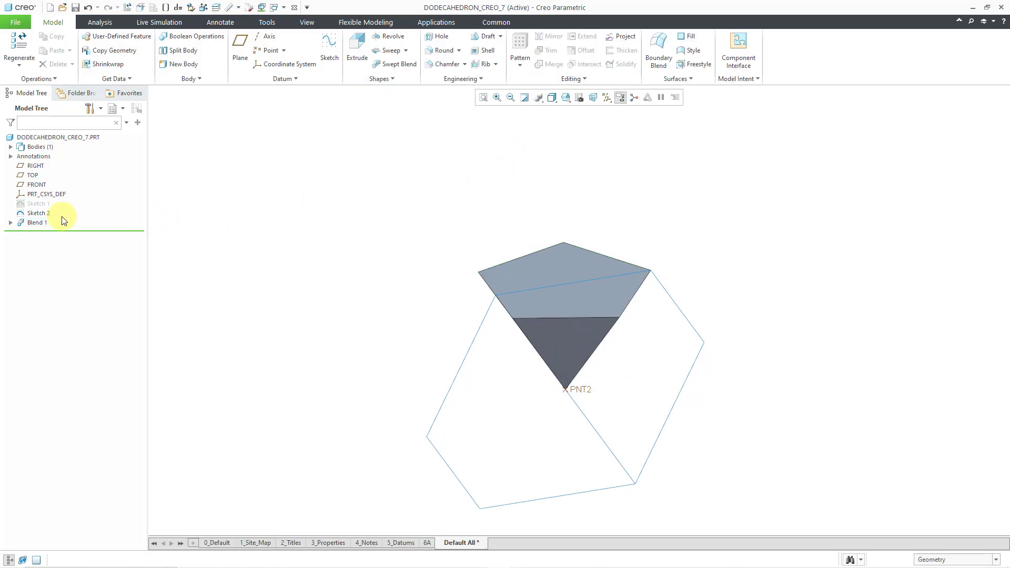
- Hide Sketch 2 so only the blended pyramid is displayed
click(42, 214)
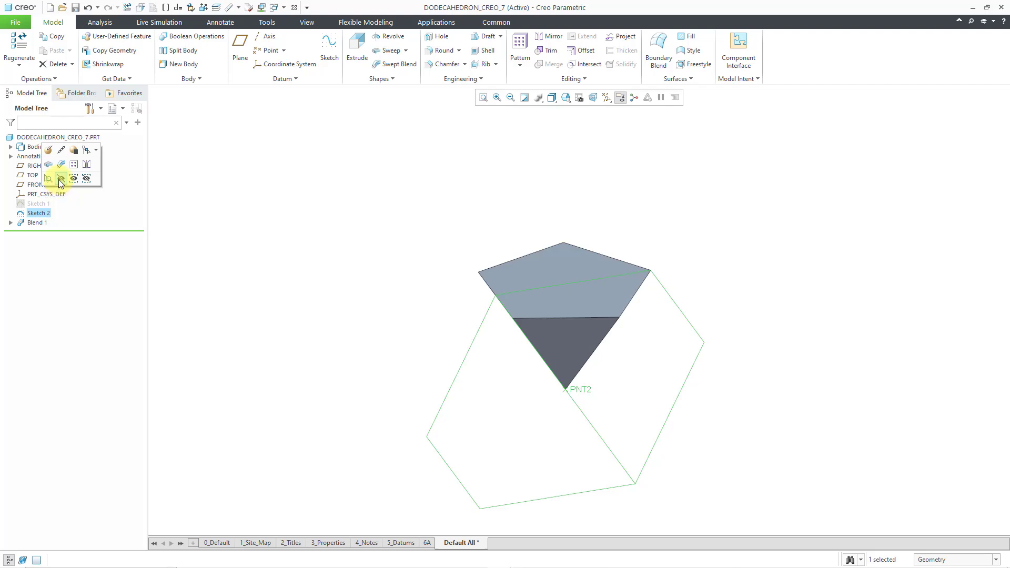
click(63, 184)
mouse_move(474, 242)
middle_down()
mouse_move(521, 230)
mouse_move(499, 219)
mouse_move(471, 231)
mouse_move(494, 228)
mouse_move(487, 239)
middle_up()
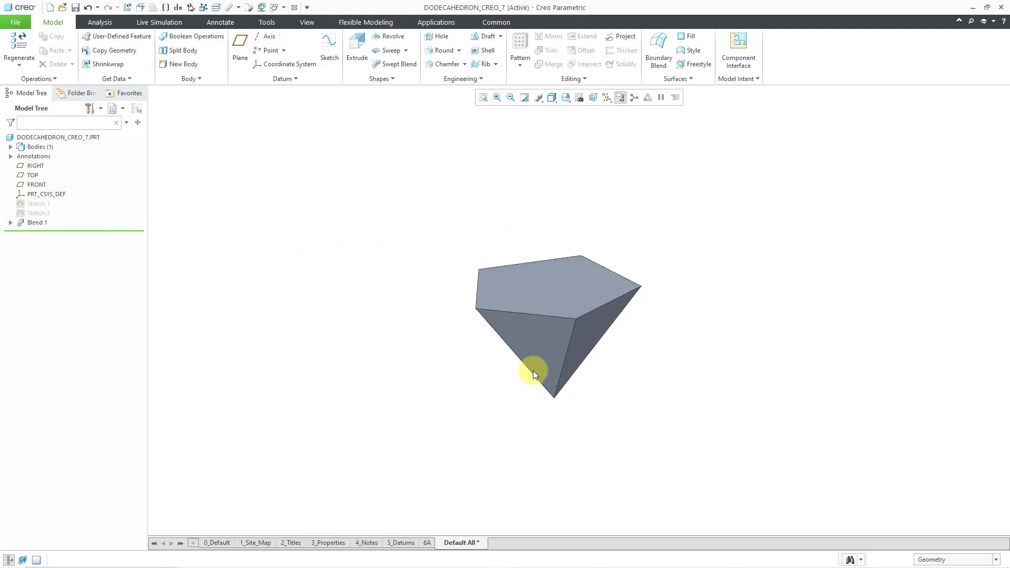
middle_drag(532, 372, 495, 350)
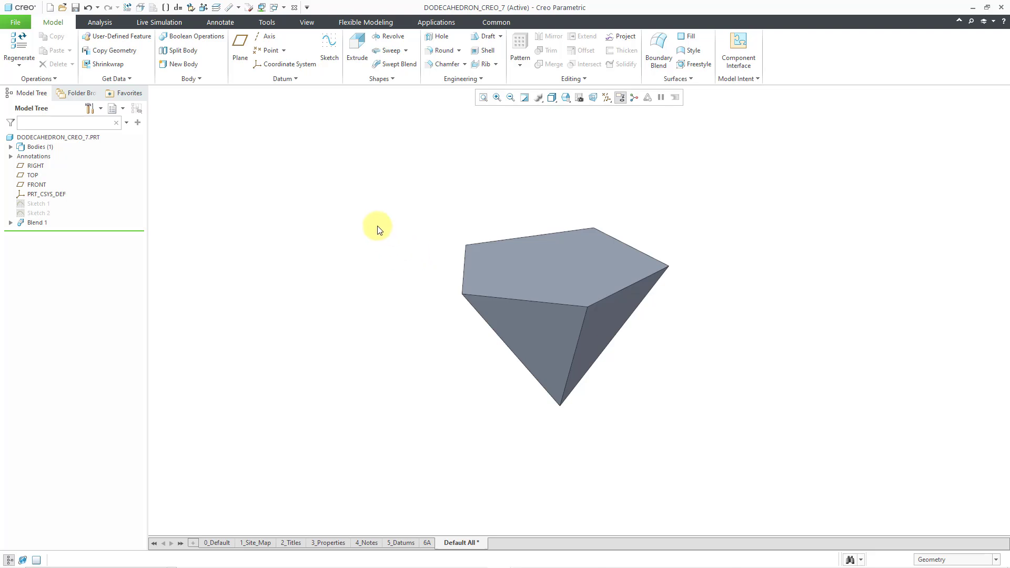
- Create a datum axis through the pyramid's front slanted edge and turn on the display of axes
click(266, 37)
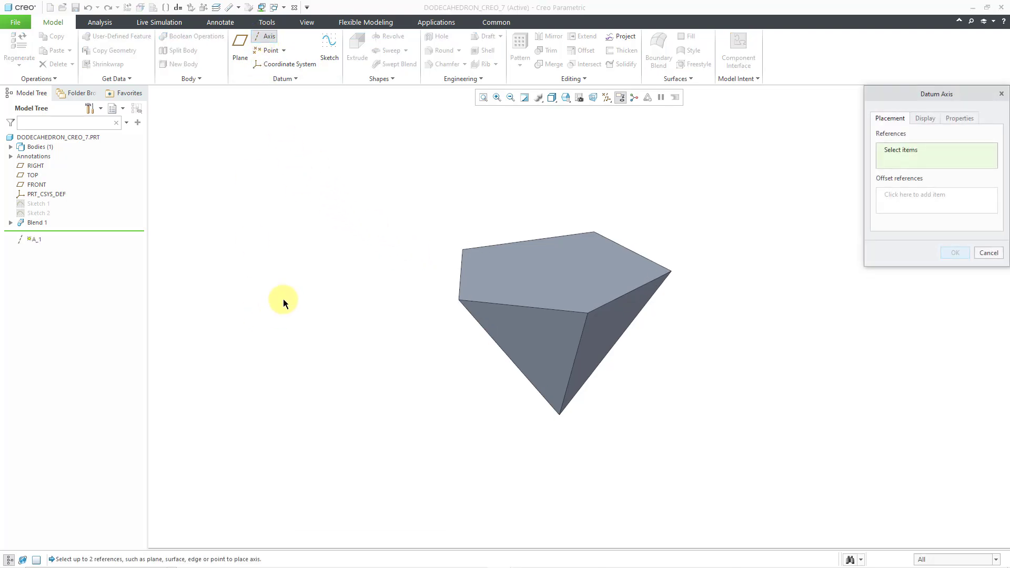
click(575, 364)
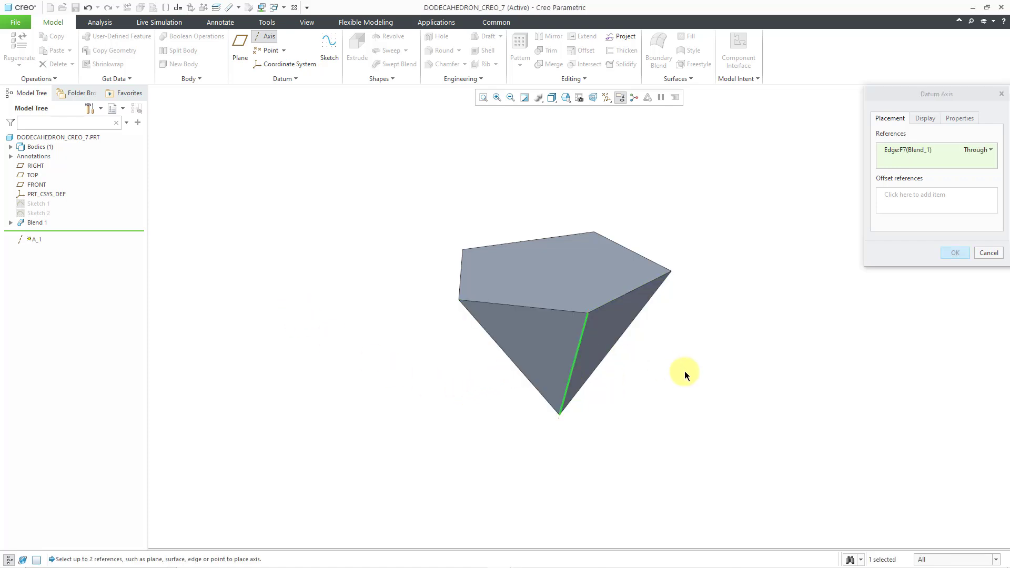
click(955, 253)
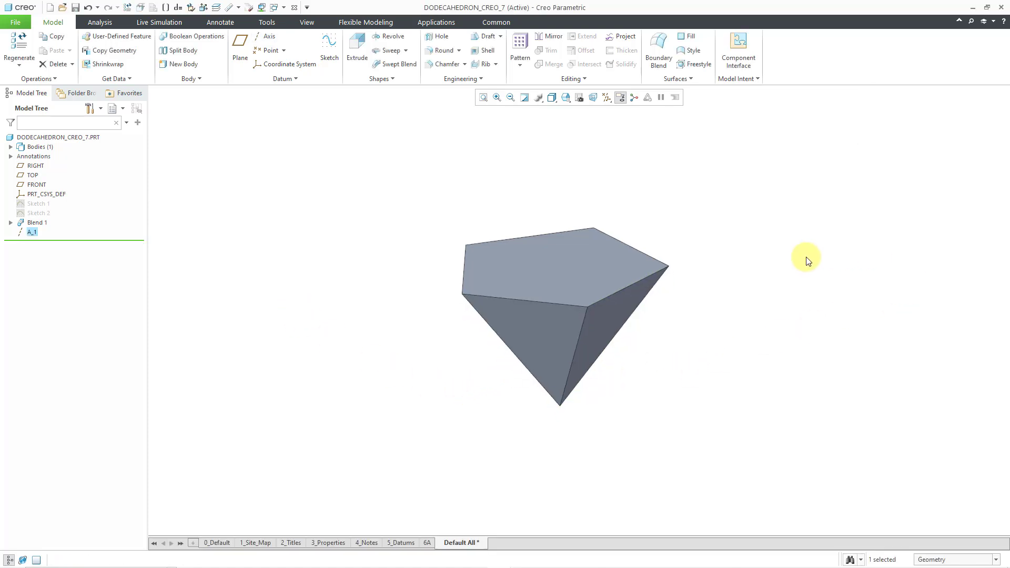
click(607, 98)
click(632, 122)
click(335, 168)
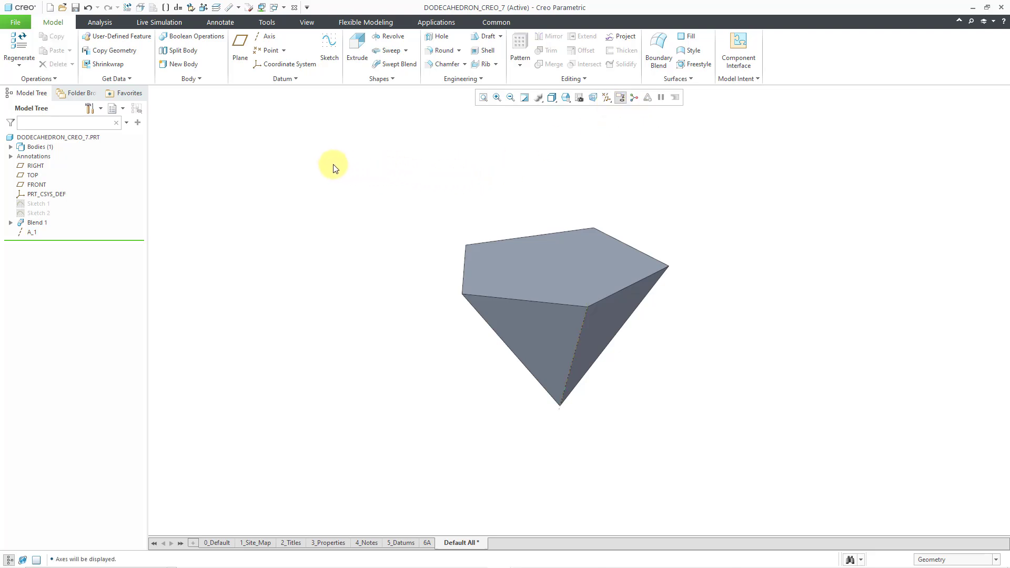
- Create an axis-type geometry pattern of Body 1 about the datum axis A_1, with 3 members spread over 360°
click(11, 147)
click(45, 157)
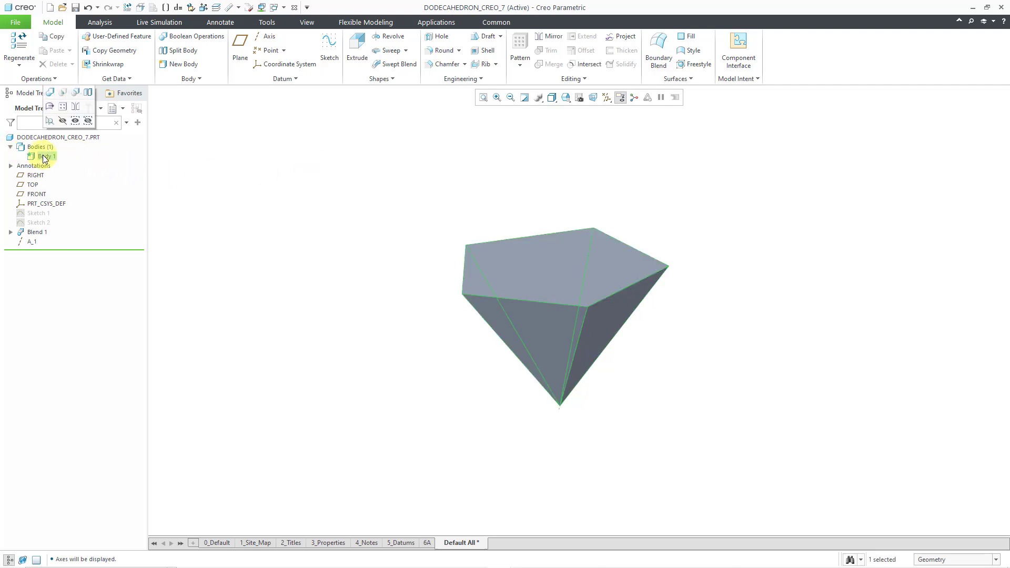
click(62, 108)
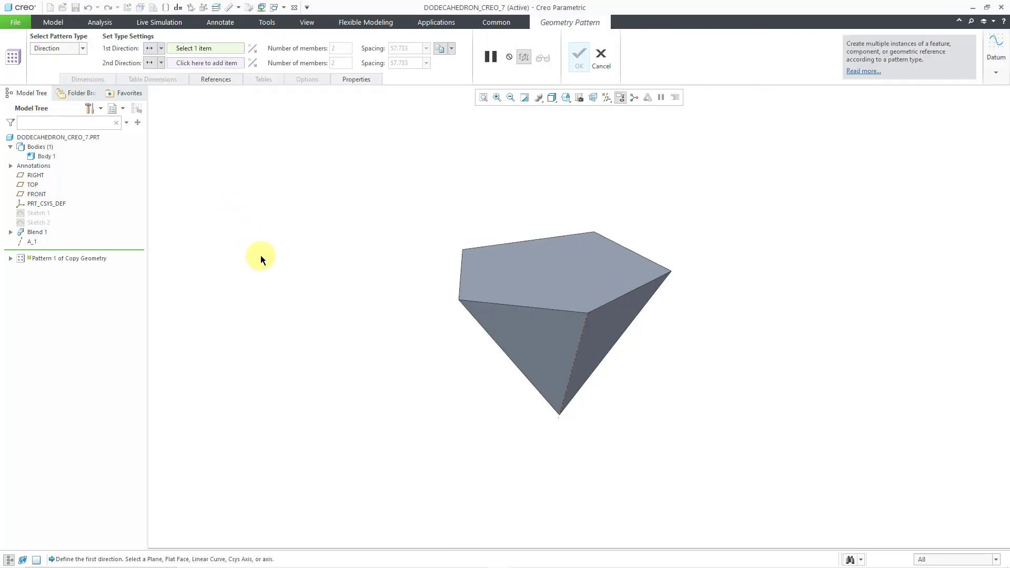
right_click(254, 210)
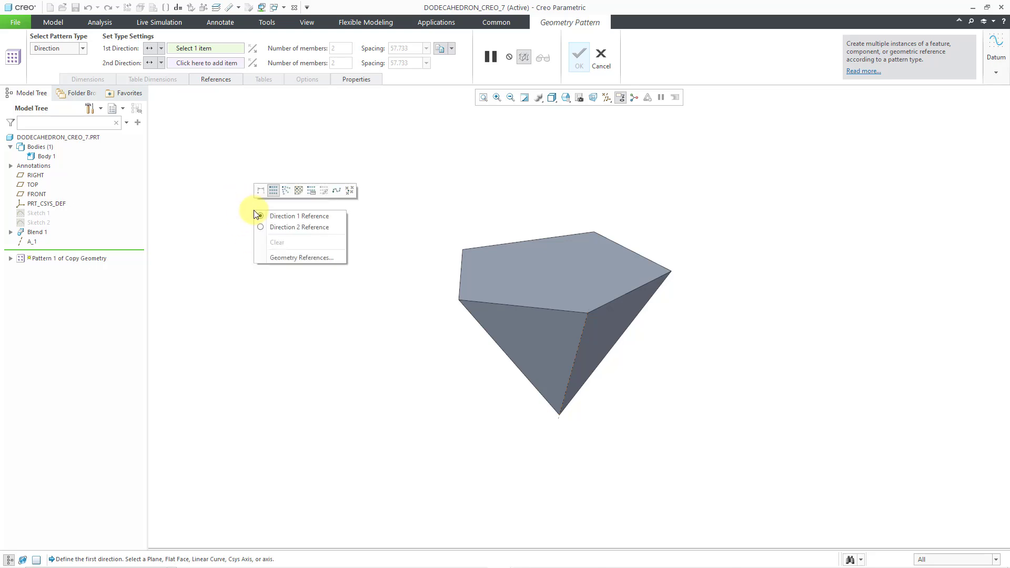
click(290, 192)
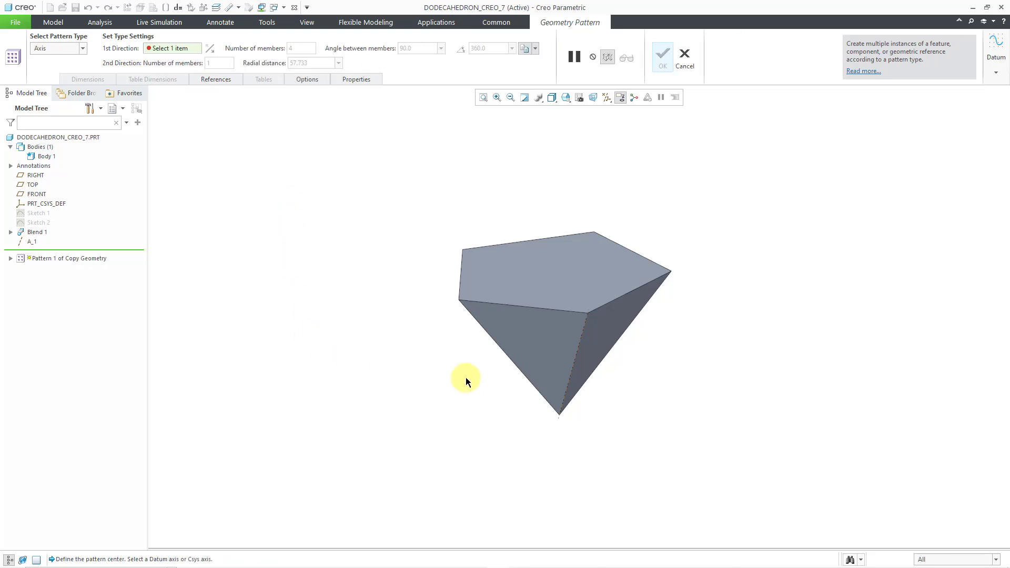
click(578, 363)
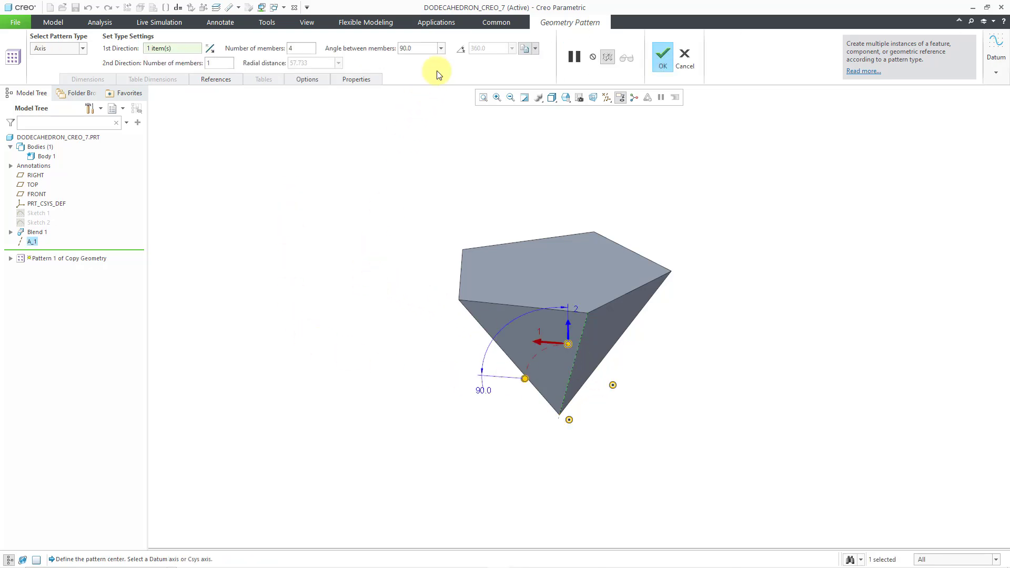
click(460, 49)
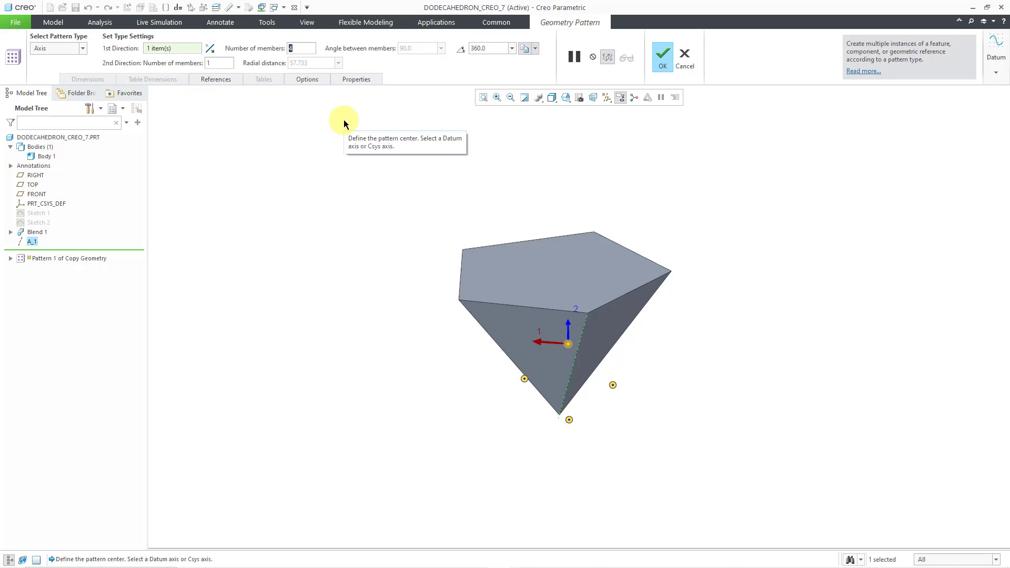
text(3)
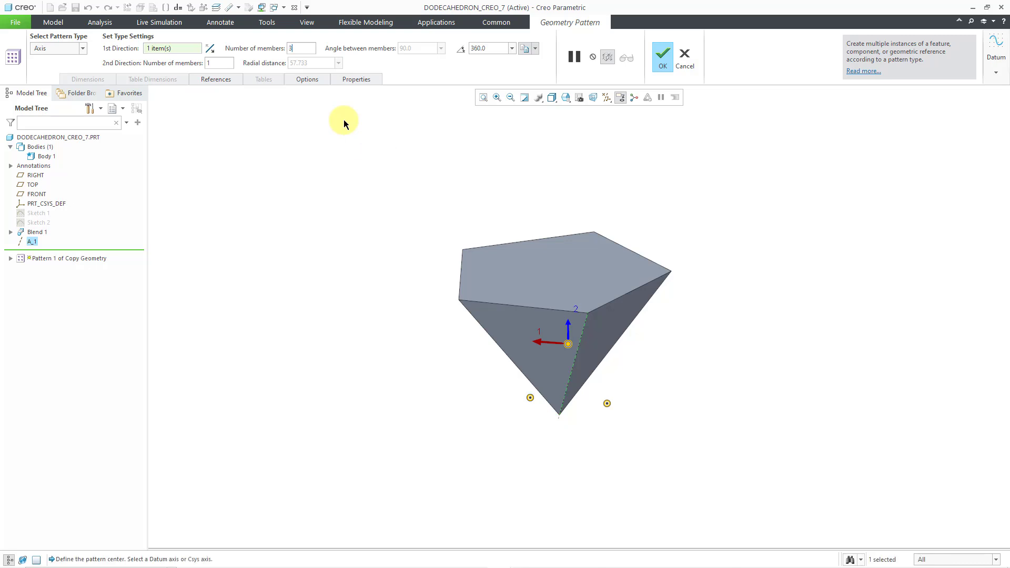
click(664, 58)
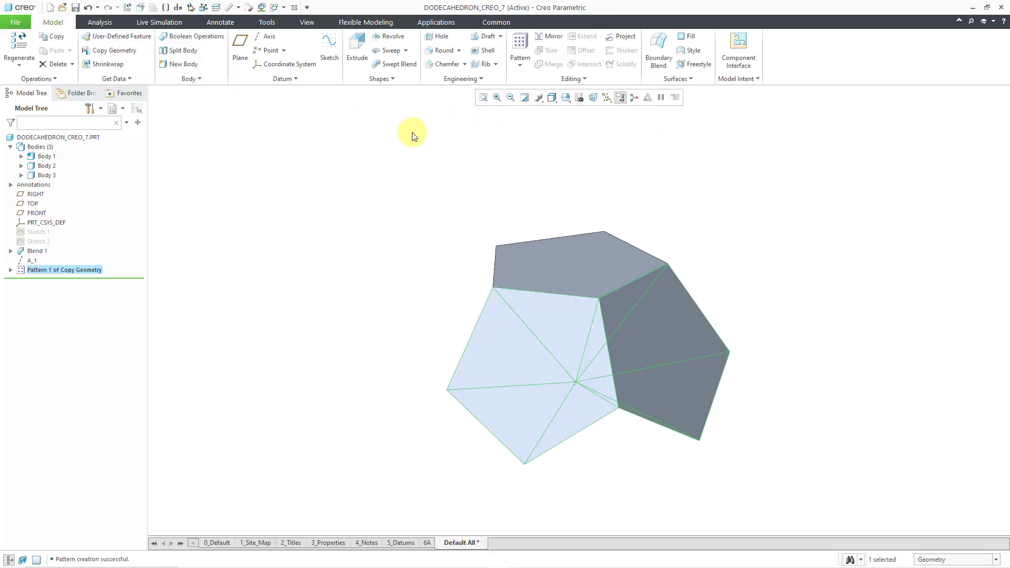
- Delete the geometry pattern of the pyramid body
click(416, 138)
middle_drag(541, 174, 677, 199)
scroll(763, 215, up, 2)
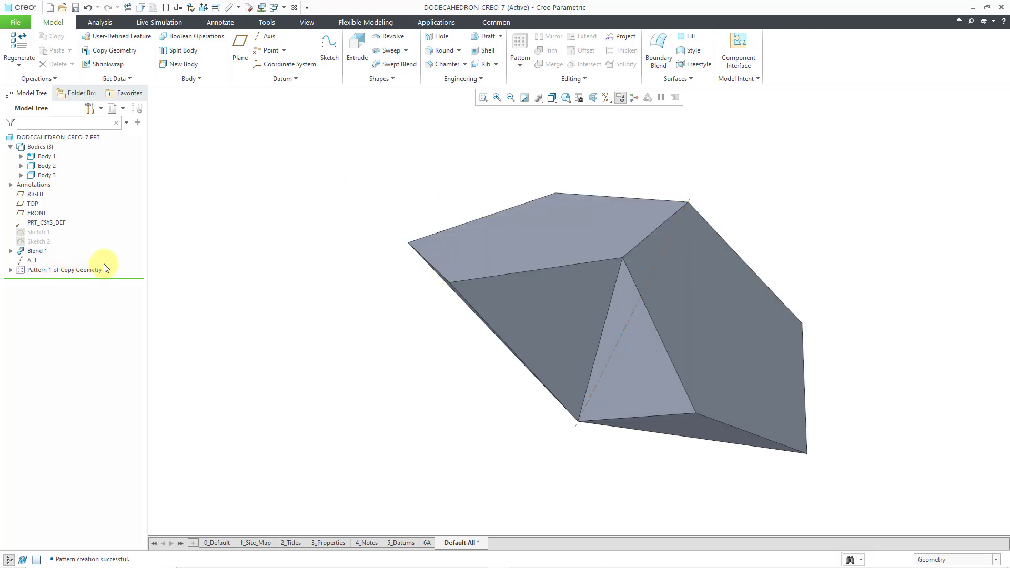
mouse_move(463, 263)
middle_down()
mouse_move(500, 254)
mouse_move(463, 265)
mouse_move(496, 258)
mouse_move(416, 253)
mouse_move(453, 273)
mouse_move(440, 268)
mouse_move(466, 275)
mouse_move(481, 263)
mouse_move(449, 268)
middle_up()
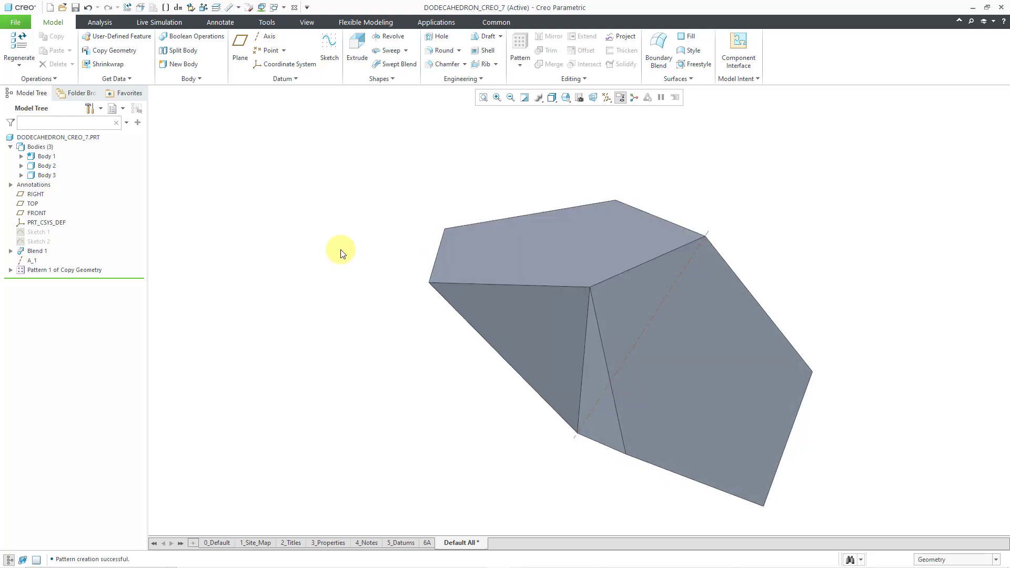
right_click(49, 271)
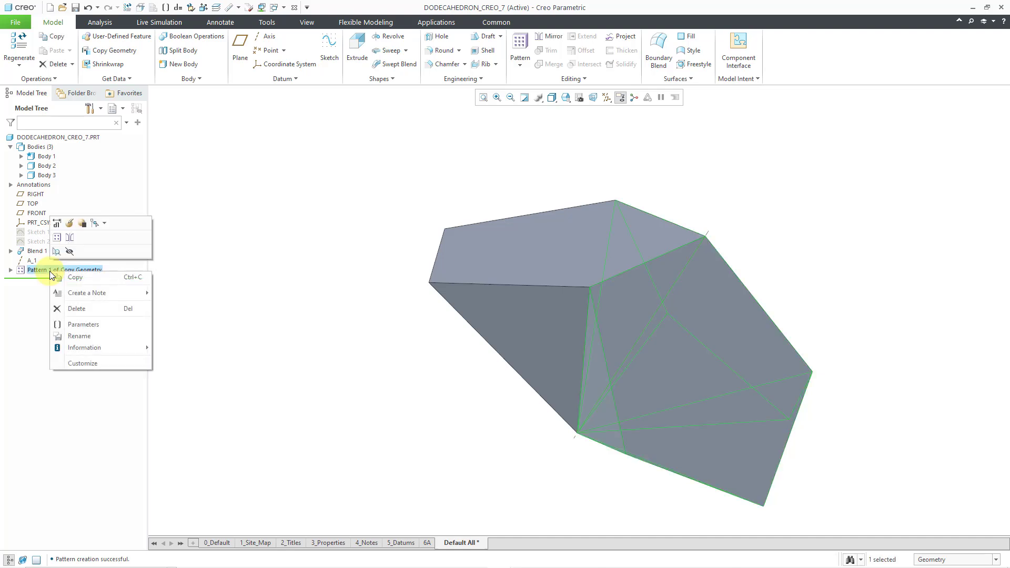
click(72, 308)
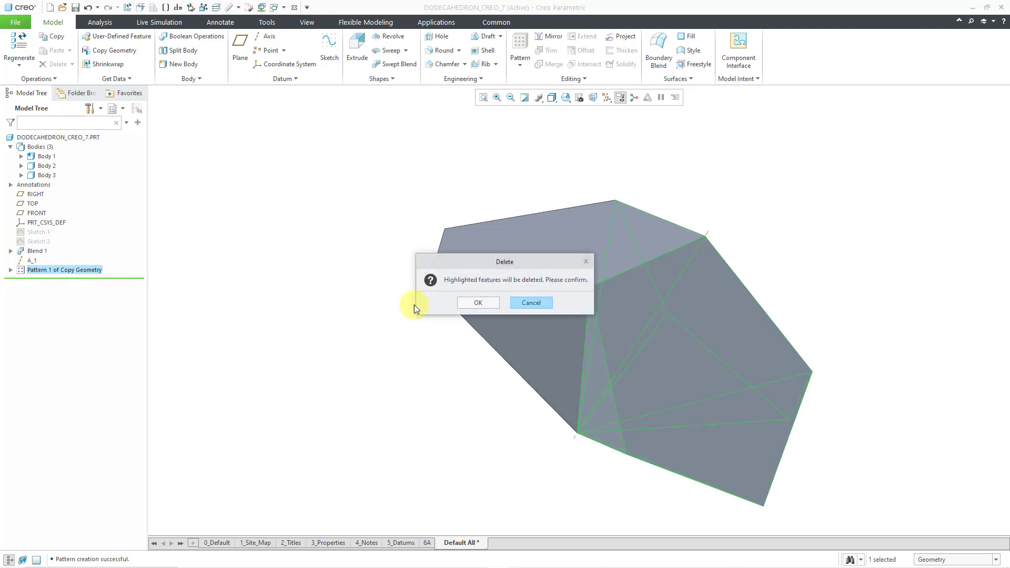
click(475, 304)
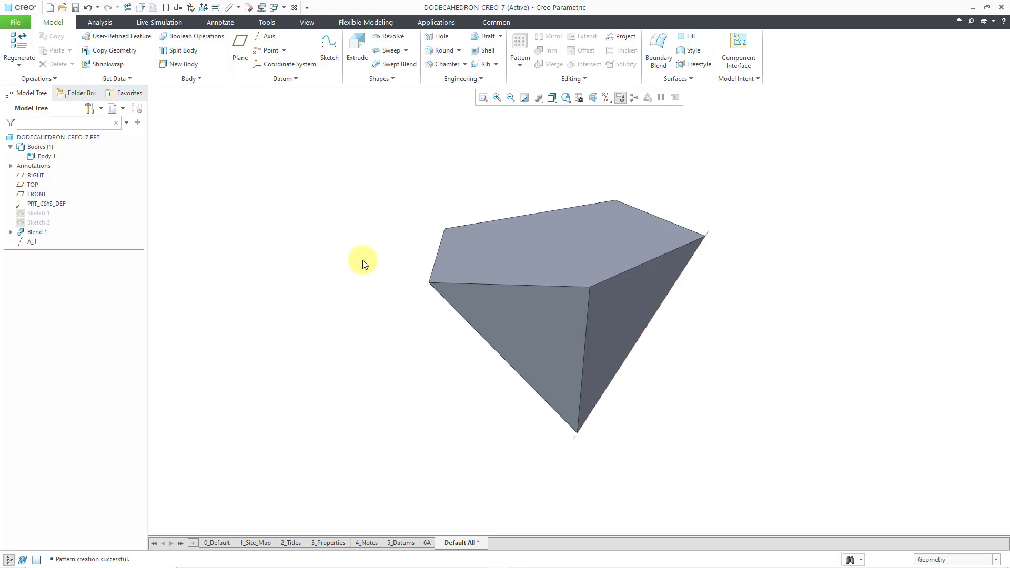
- Mirror Body 1 about its slanted side face next to the front one to add a second pyramid body
click(51, 156)
click(76, 105)
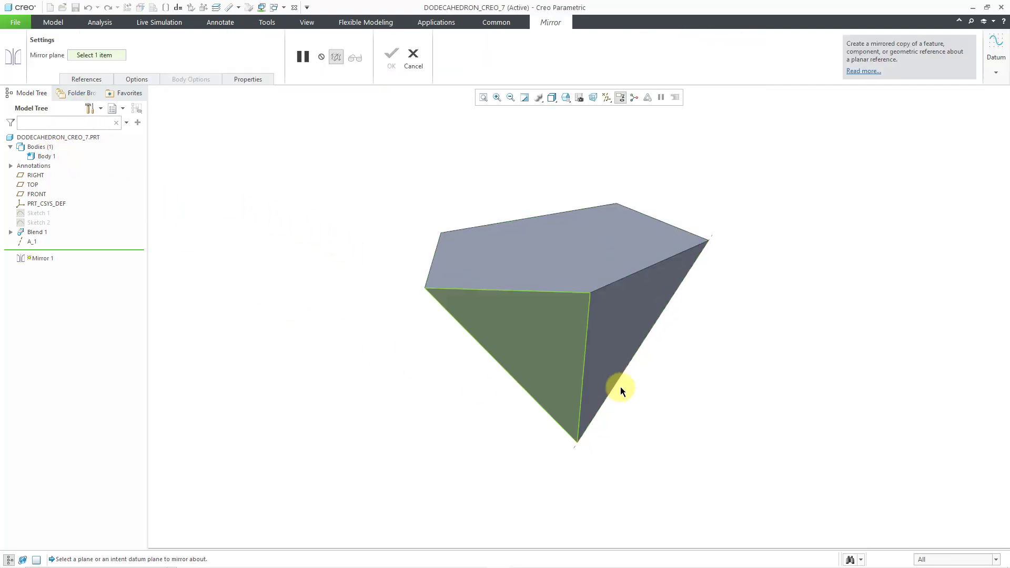
click(616, 320)
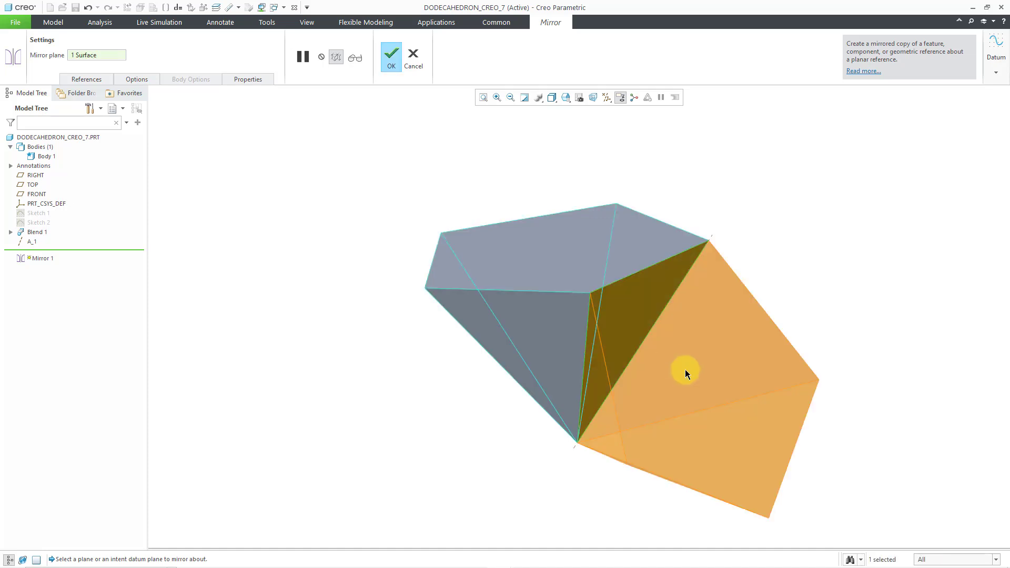
middle_click(793, 238)
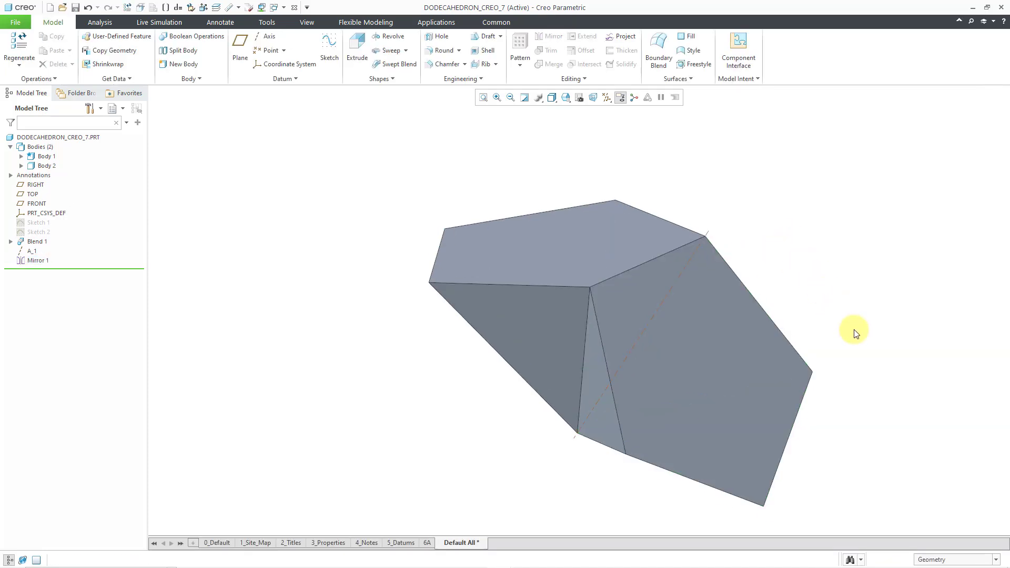
- Delete the datum axis A_1 from the model
right_click(30, 250)
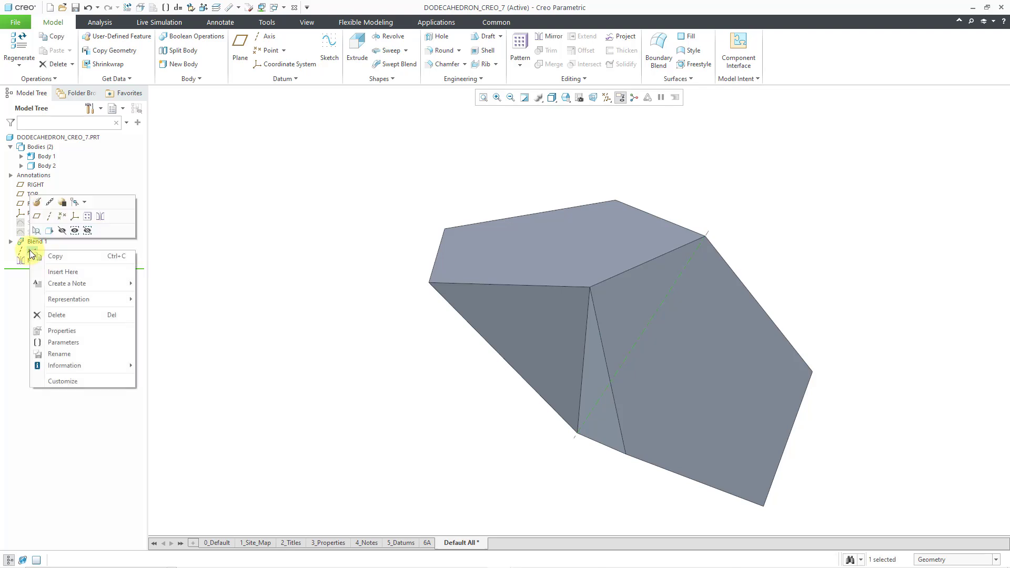
click(67, 315)
click(495, 303)
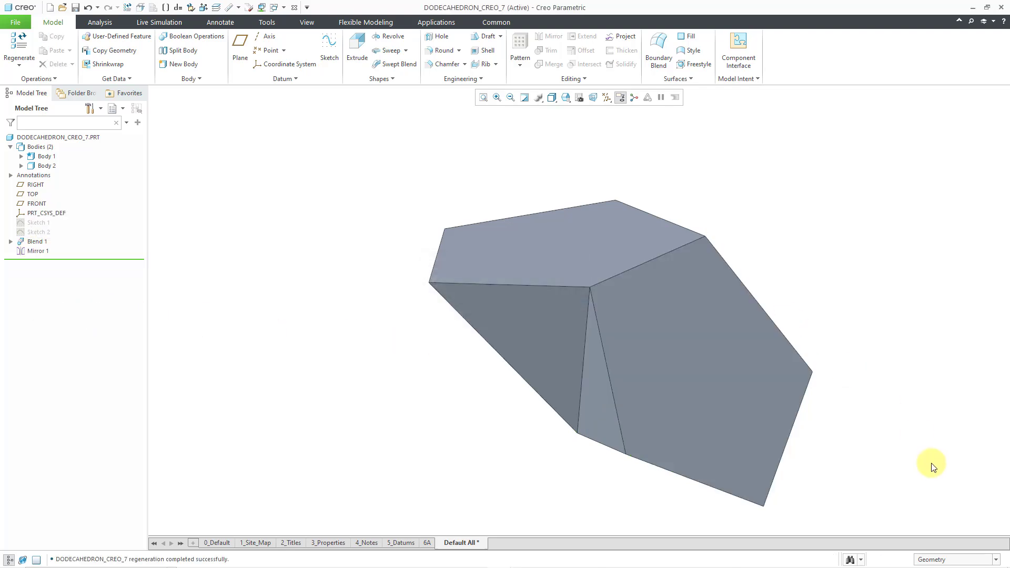
- Restrict selection to bodies and mirror Body 1 about its front slanted face to add a third pyramid
click(954, 561)
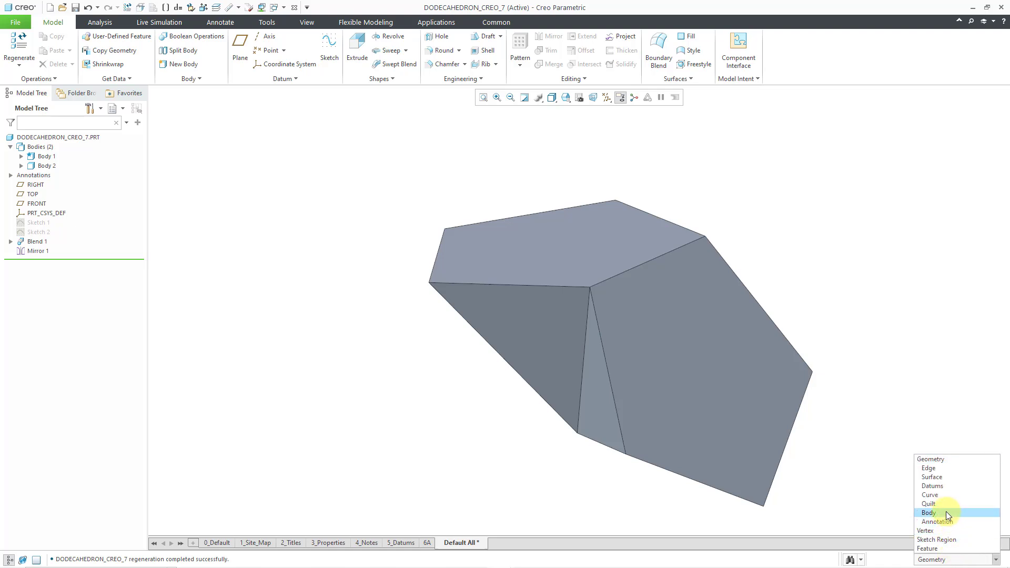
click(930, 512)
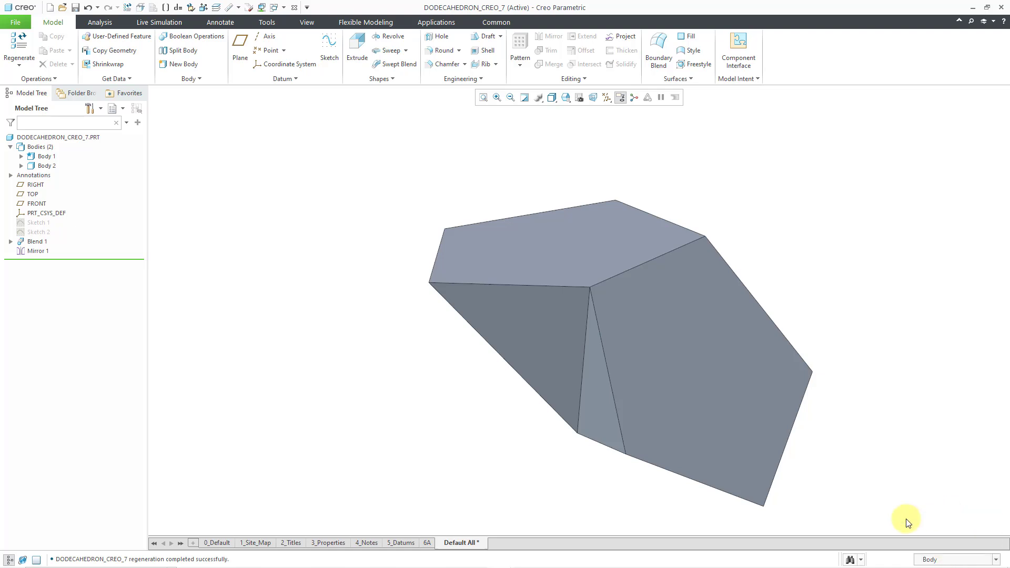
click(526, 346)
click(559, 300)
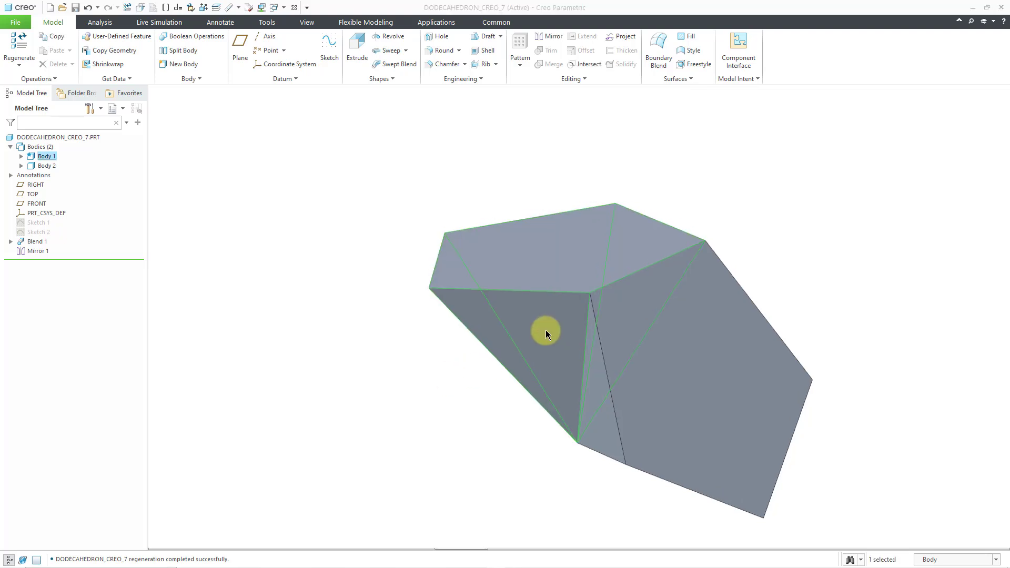
click(531, 338)
middle_click(361, 324)
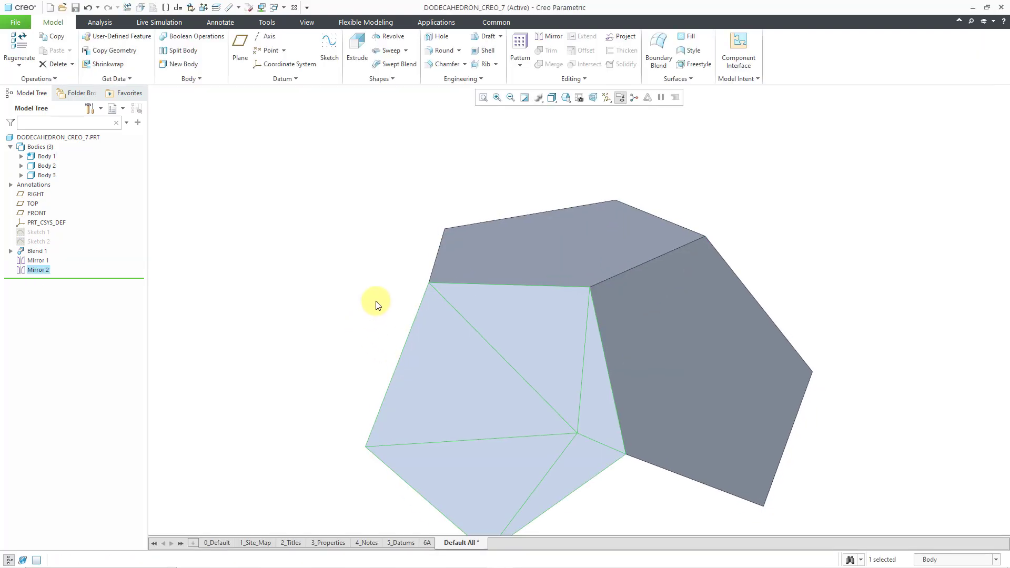
- Mirror Body 1 about its next uncovered slanted face to add a fourth pyramid
middle_drag(405, 278, 483, 289)
click(358, 314)
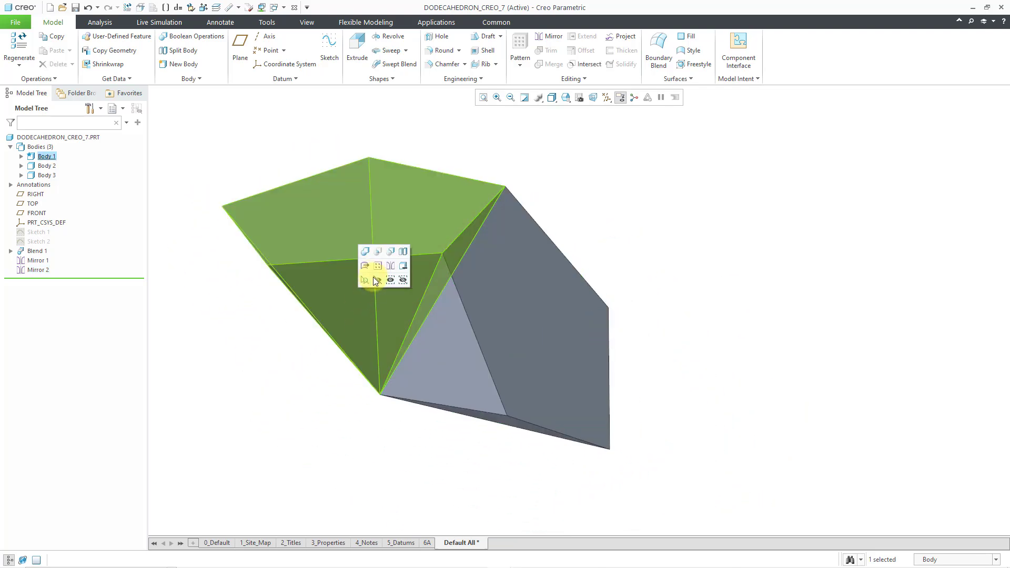
click(391, 266)
click(344, 300)
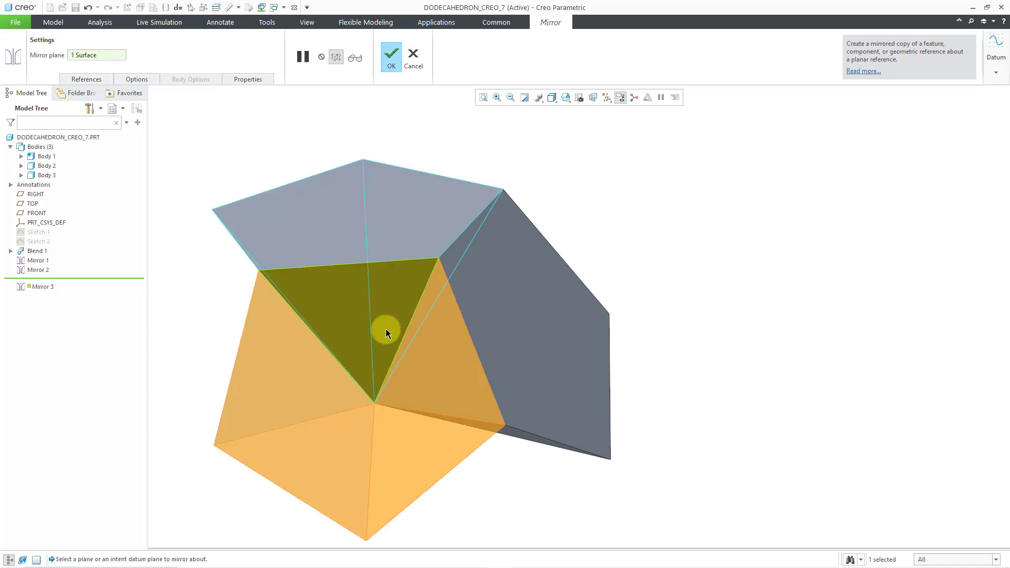
middle_click(642, 292)
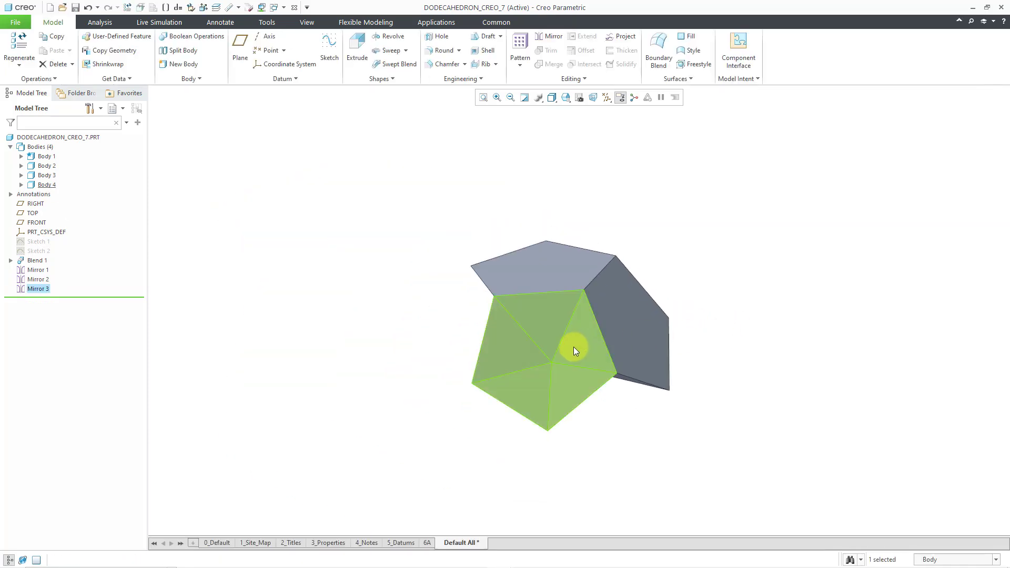
- Mirror Body 1 about another uncovered slanted face to add a fifth pyramid
mouse_move(573, 347)
middle_down()
mouse_move(572, 333)
mouse_move(620, 309)
mouse_move(647, 323)
mouse_move(631, 333)
middle_up()
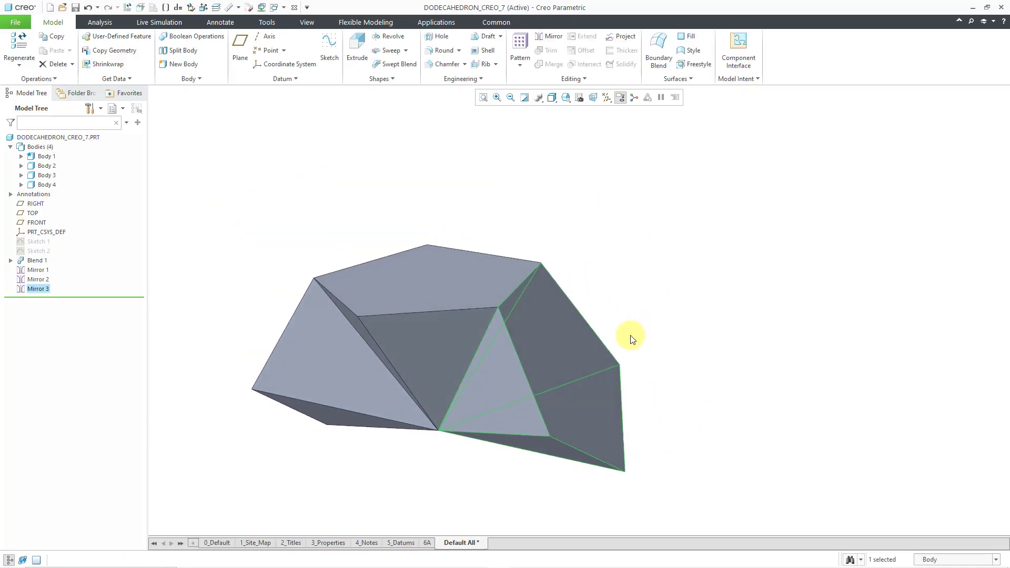
click(427, 346)
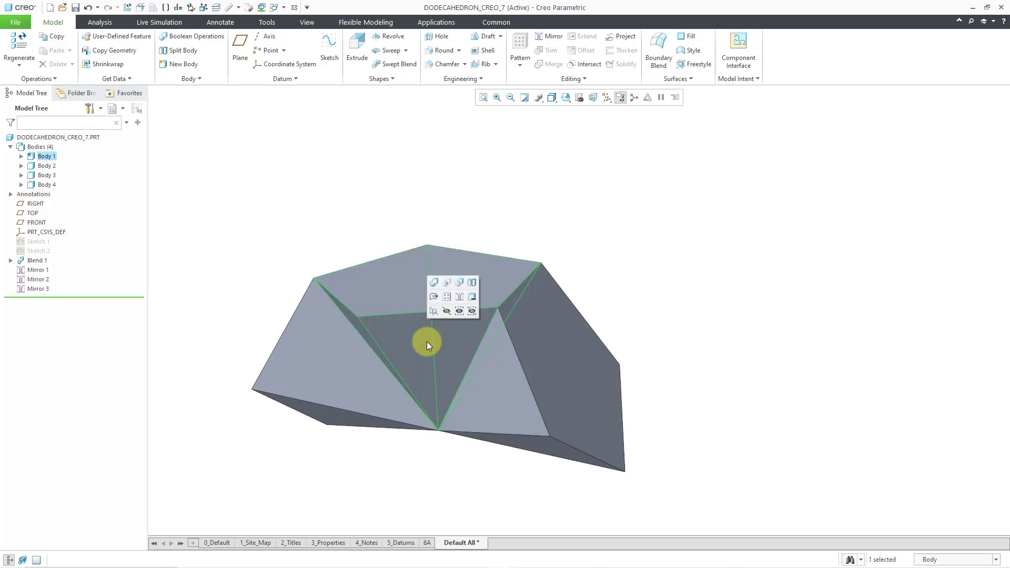
click(459, 299)
click(424, 373)
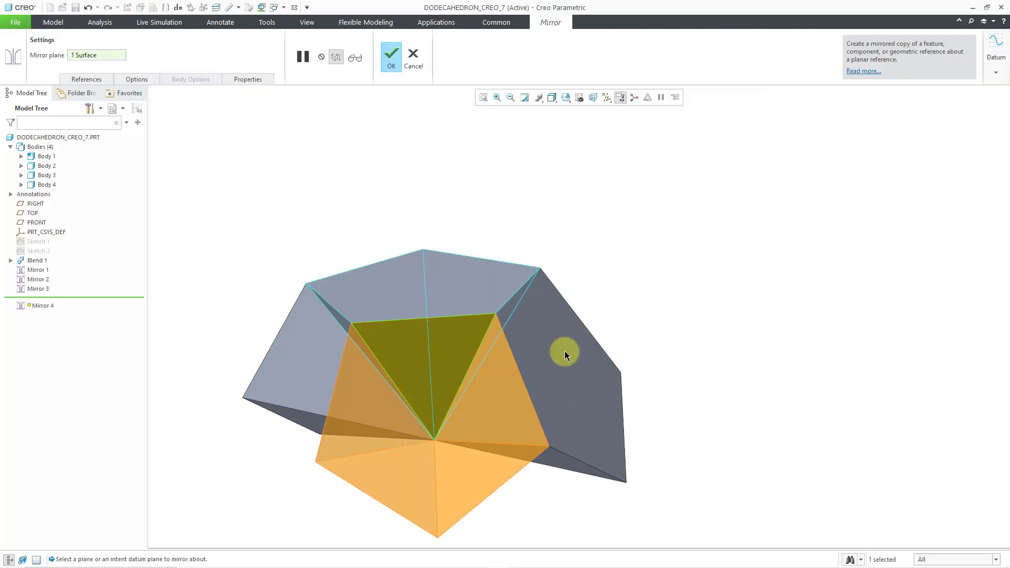
middle_click(667, 270)
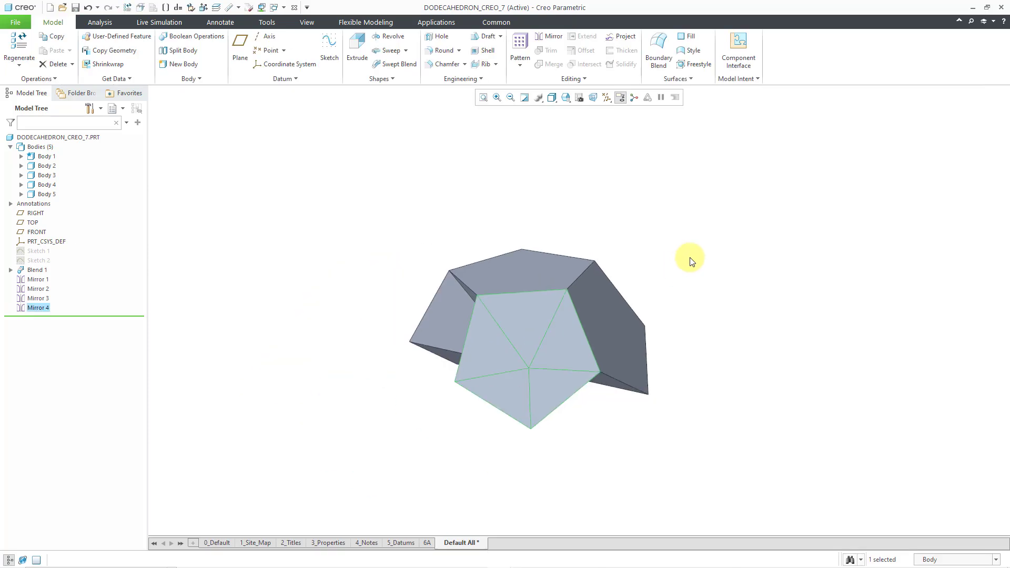
- Mirror Body 1 about its last uncovered slanted face to add a sixth pyramid
middle_drag(541, 308, 597, 316)
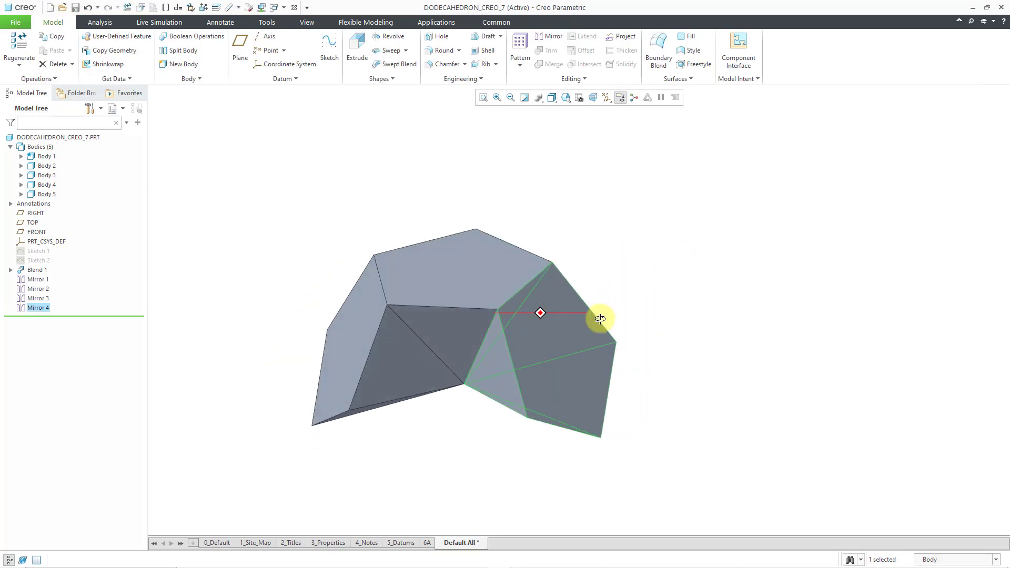
scroll(410, 404, up, 3)
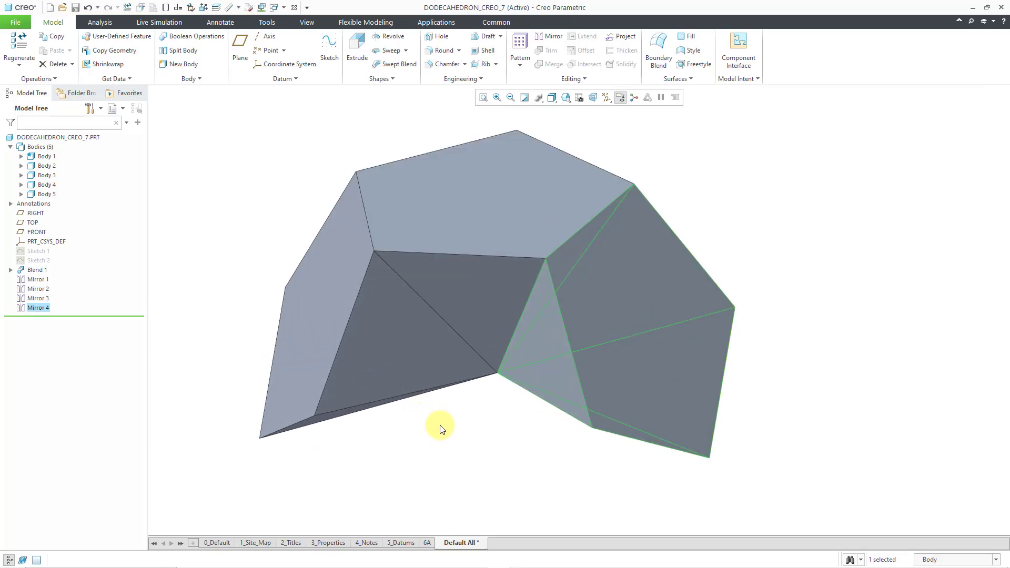
click(489, 284)
click(505, 250)
click(598, 360)
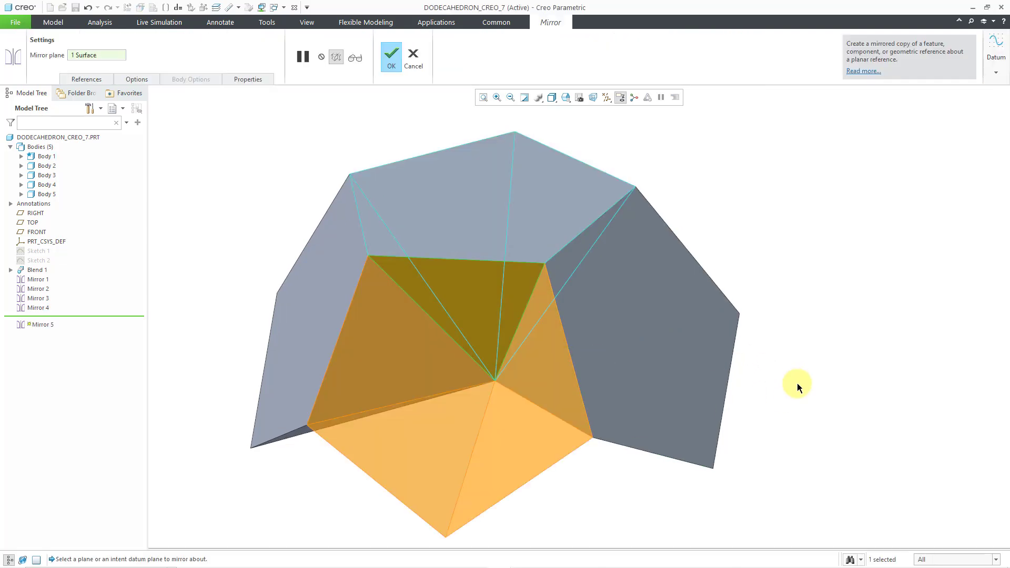
middle_click(608, 418)
- Mirror Body 6 about one of its uncovered slanted faces to add a seventh pyramid in the lower half
middle_drag(608, 419, 677, 289)
click(688, 255)
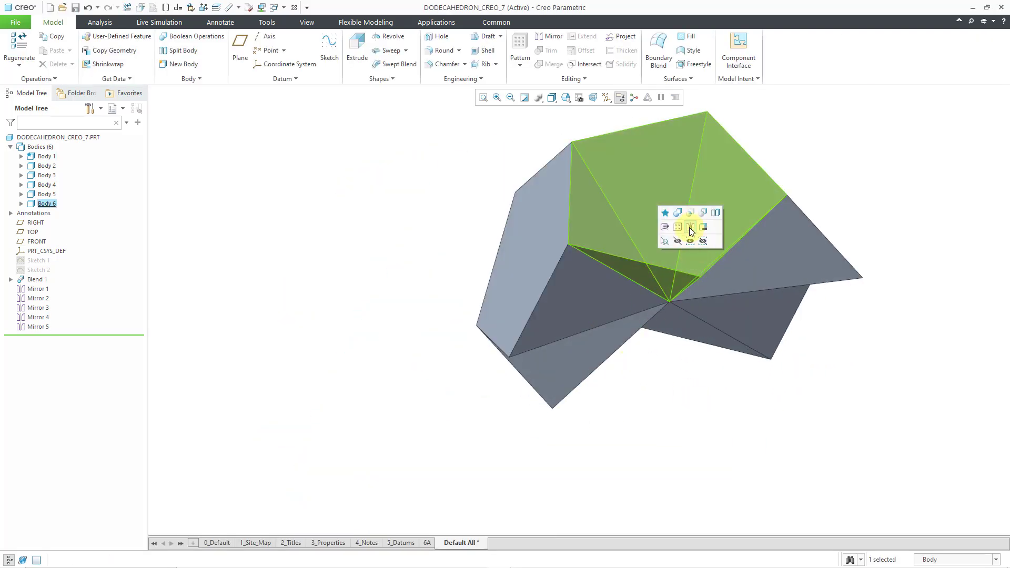
click(684, 224)
click(737, 248)
middle_click(778, 425)
- Mirror an adjacent outer pyramid about its uncovered slanted face to add an eighth pyramid
middle_drag(661, 377, 753, 274)
click(753, 274)
click(757, 242)
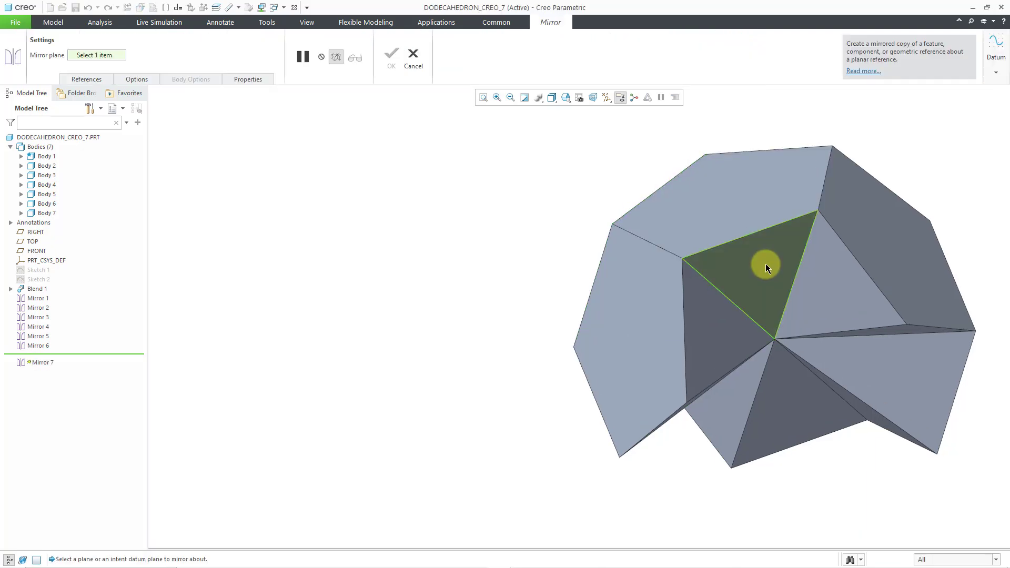
click(765, 264)
middle_click(765, 264)
- Mirror the next outer pyramid about its uncovered slanted face to add a ninth pyramid
middle_drag(361, 271, 653, 356)
click(652, 357)
click(679, 315)
click(666, 369)
middle_click(747, 411)
- Mirror another pyramid beside the remaining gap about its uncovered face to add a tenth pyramid
middle_drag(747, 412, 547, 300)
click(626, 358)
click(630, 319)
click(608, 390)
middle_click(609, 391)
- Mirror Body 7 about its uncovered slanted face to add an eleventh pyramid
click(547, 300)
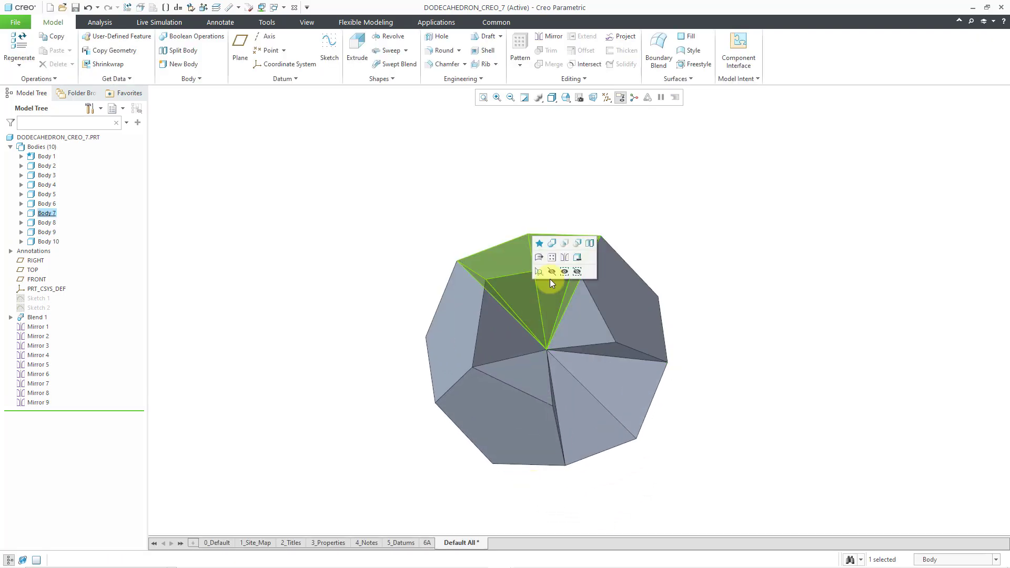
click(563, 258)
click(532, 317)
middle_click(722, 361)
- Mirror the newest pyramid, Body 11, about its uncovered side face to add the twelfth pyramid and close the dodecahedron
click(602, 374)
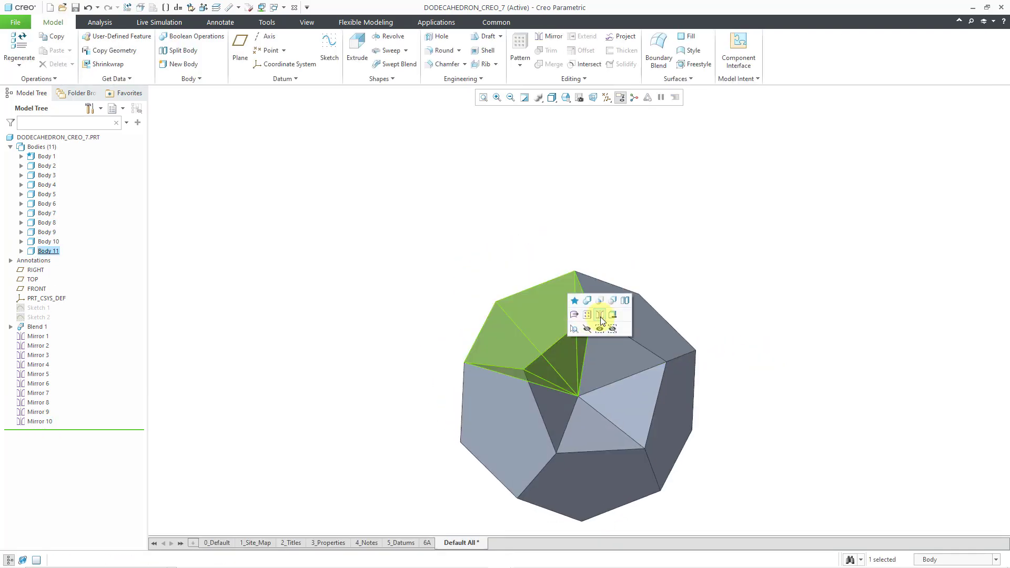
click(601, 317)
click(558, 368)
middle_click(758, 411)
middle_drag(758, 411, 584, 359)
shift+middle_drag(535, 284, 521, 307)
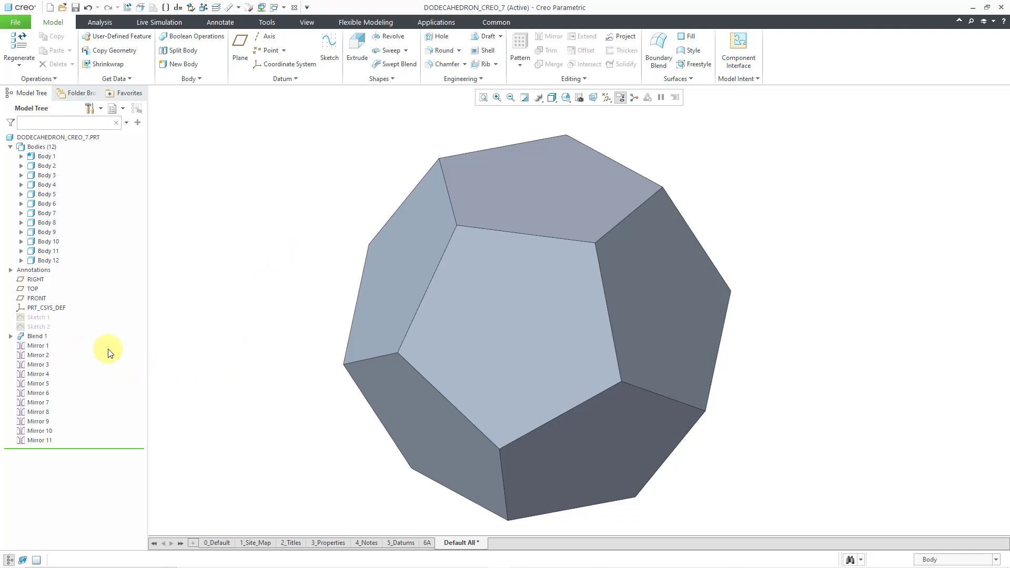
- Group the features Mirror 1 through Mirror 11
click(39, 347)
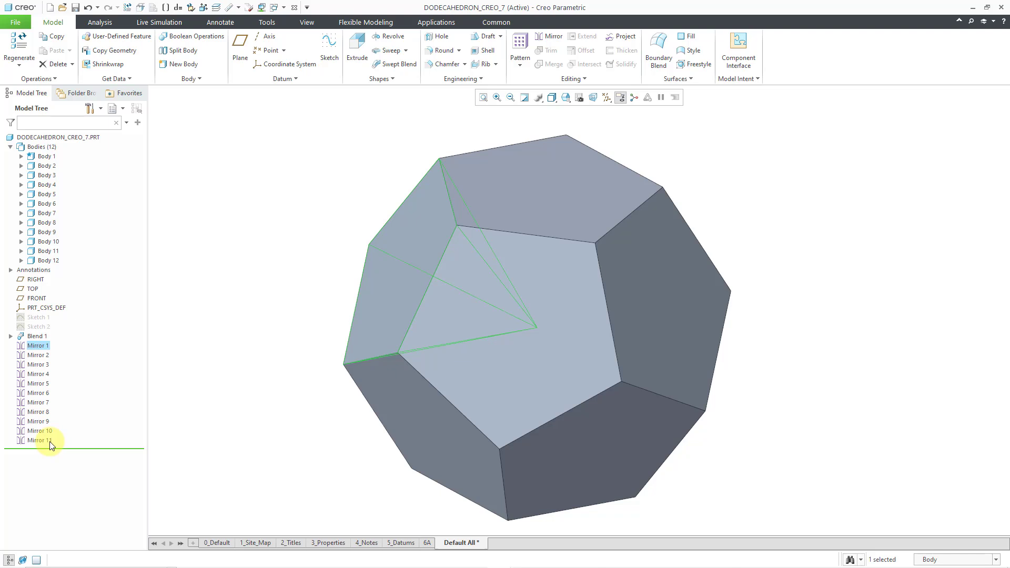
shift+click(49, 441)
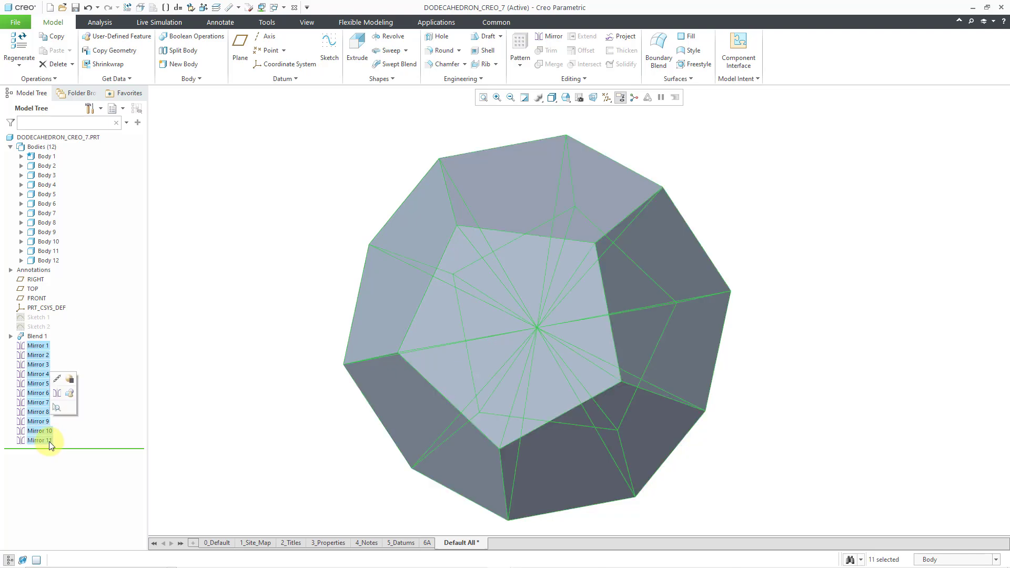
click(69, 394)
click(214, 372)
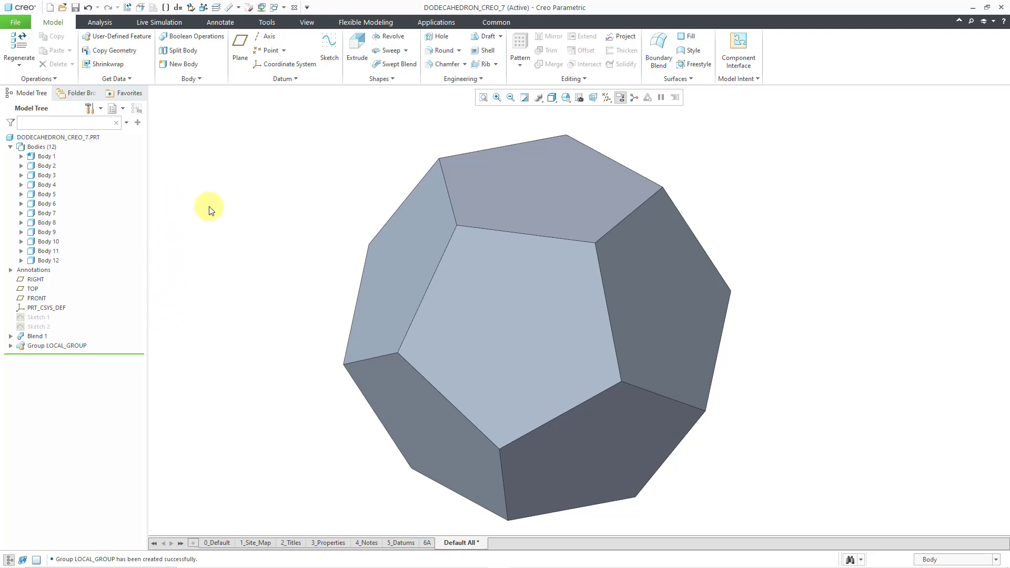
- Merge Body 2 through Body 12 into Body 1 with a Boolean operation, and collapse the list of bodies
click(209, 35)
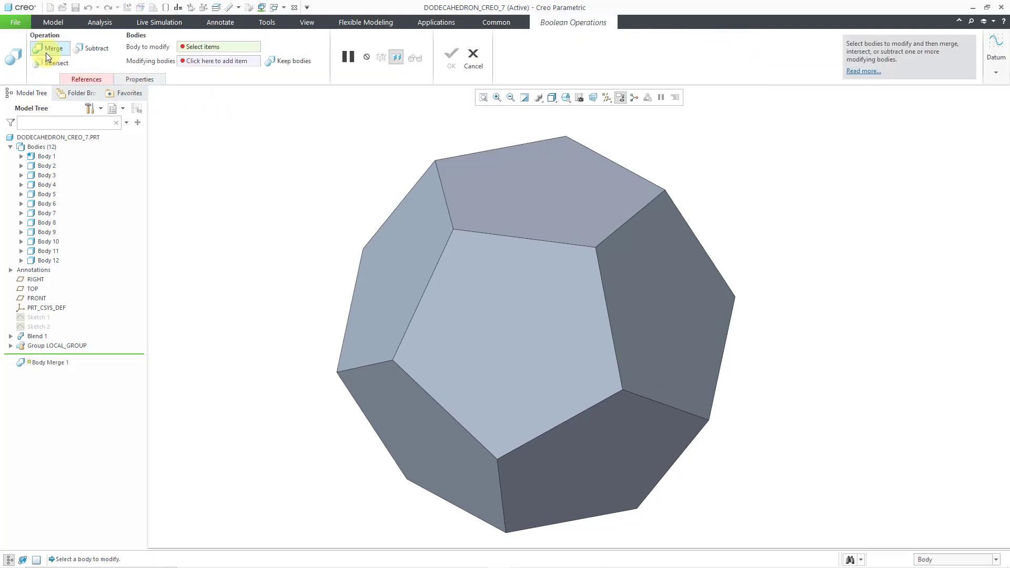
click(46, 157)
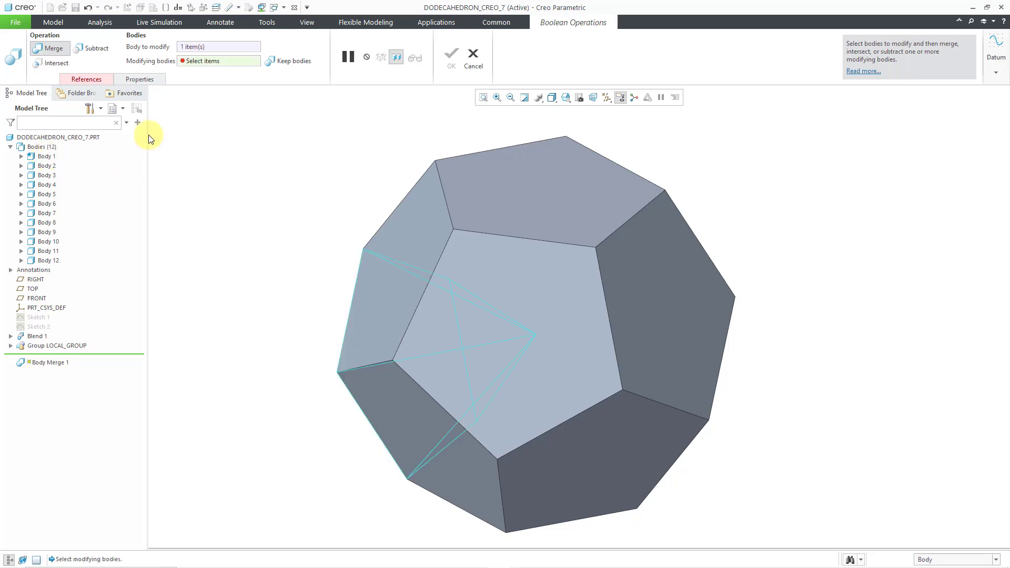
click(46, 166)
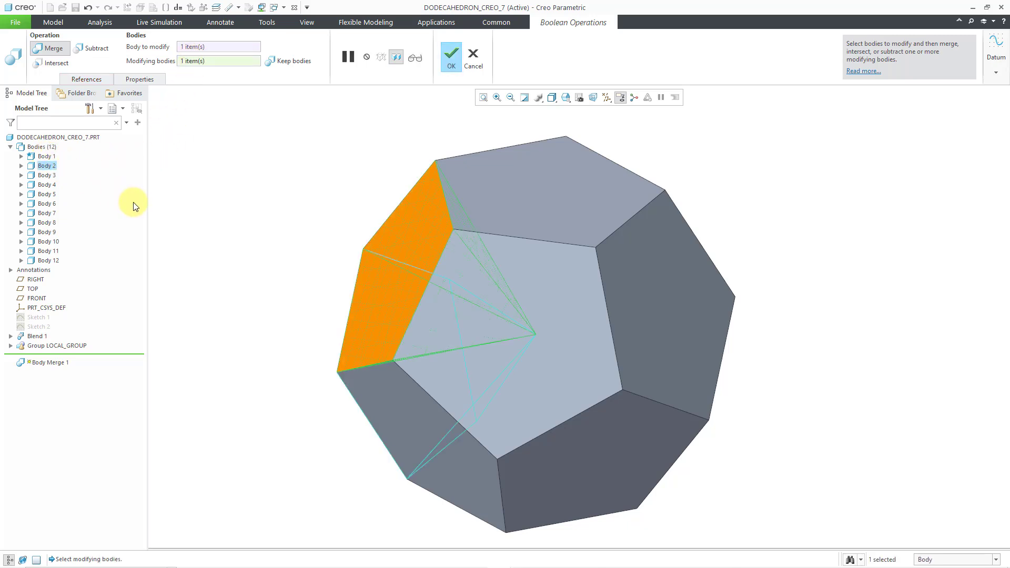
shift+click(56, 262)
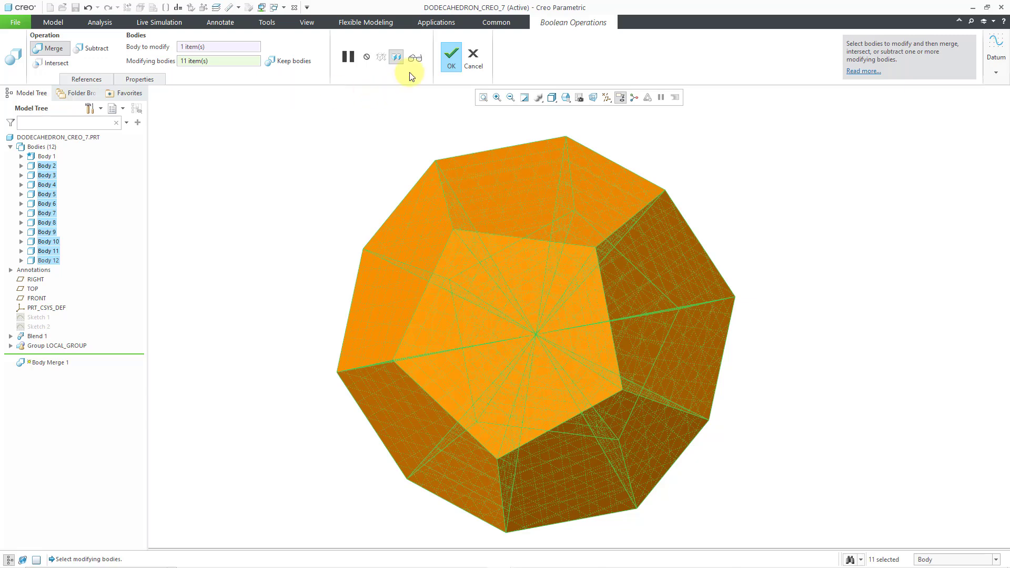
click(450, 59)
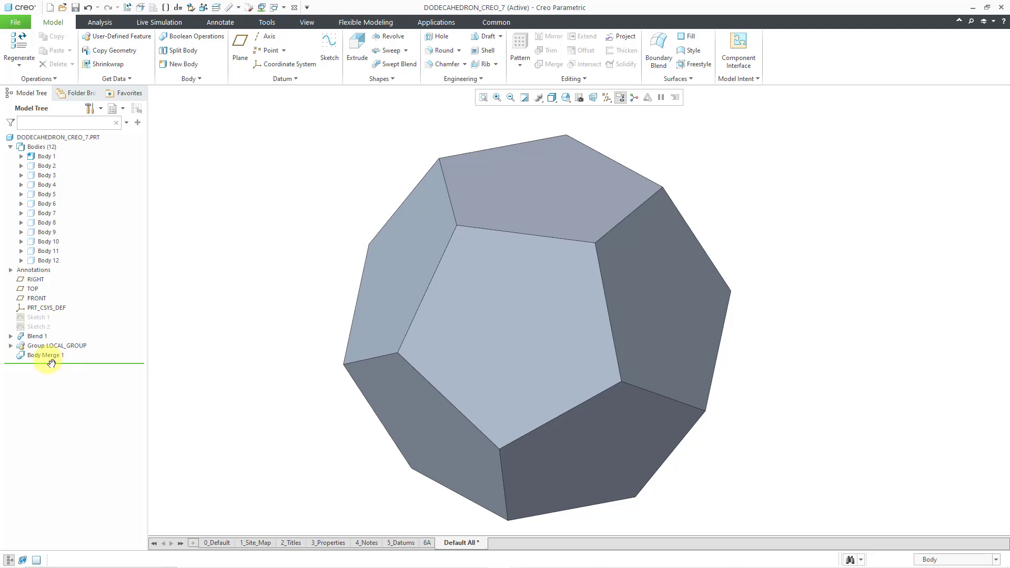
mouse_move(451, 244)
middle_down()
mouse_move(535, 169)
mouse_move(557, 175)
mouse_move(542, 176)
mouse_move(463, 338)
middle_up()
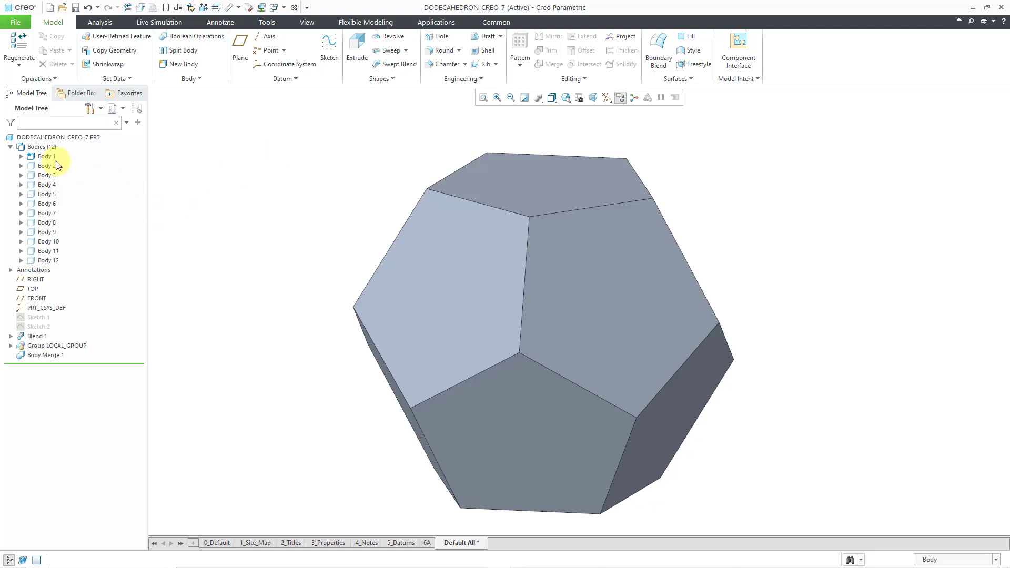
click(10, 148)
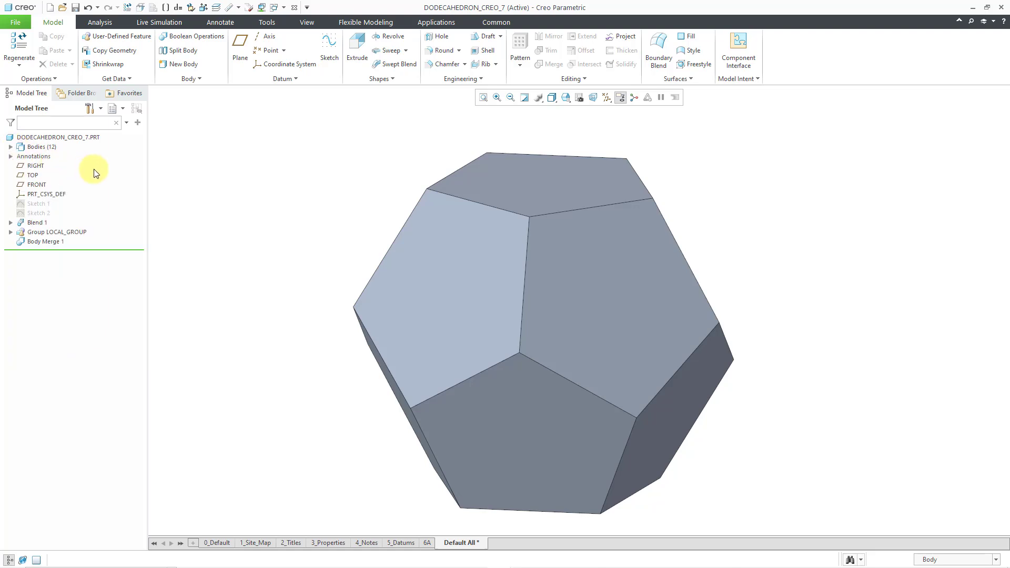
- Assign steel.mtl from the Legacy-Materials library to the part as its master material
click(64, 138)
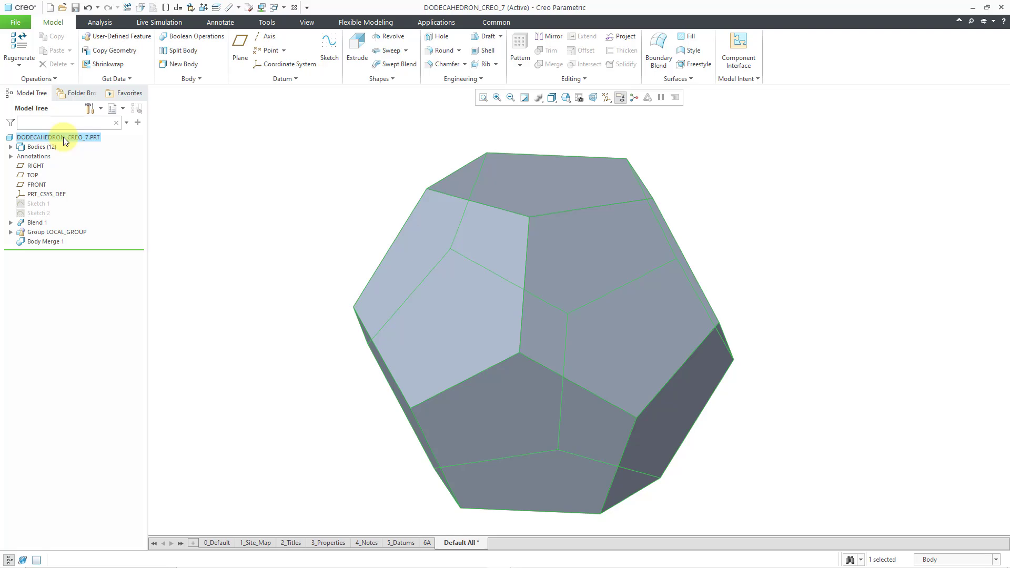
right_click(62, 137)
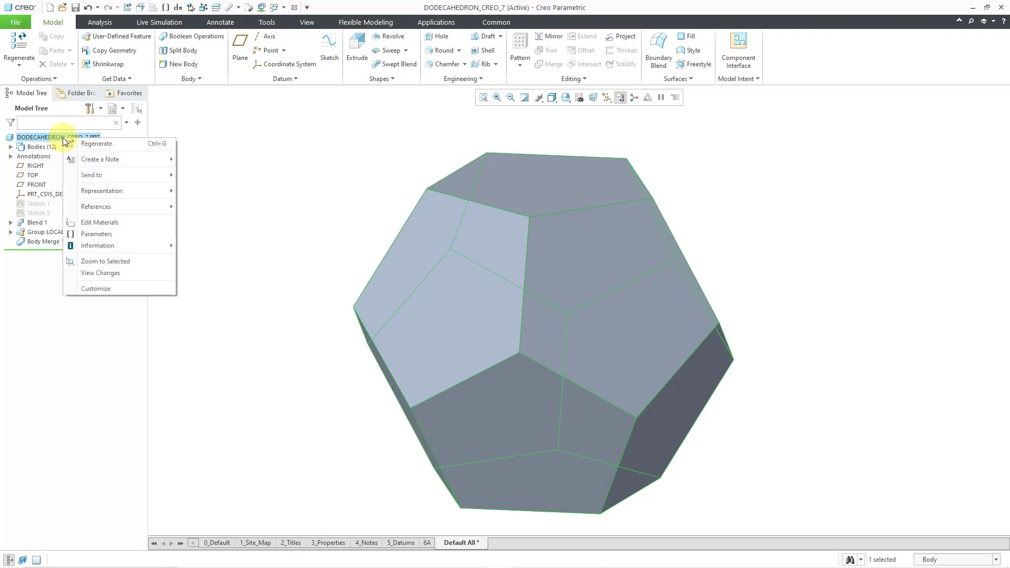
click(113, 222)
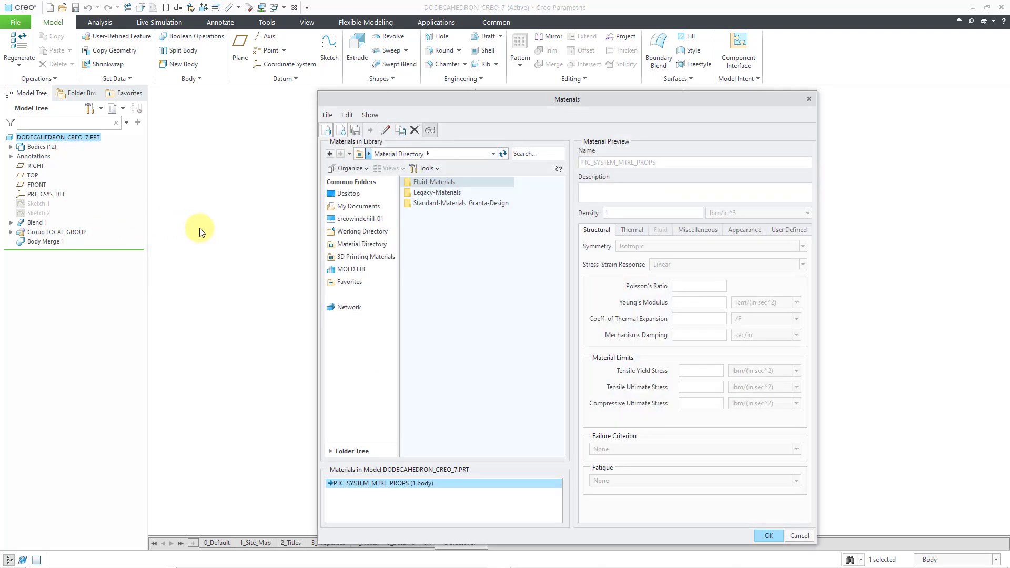
double_click(442, 194)
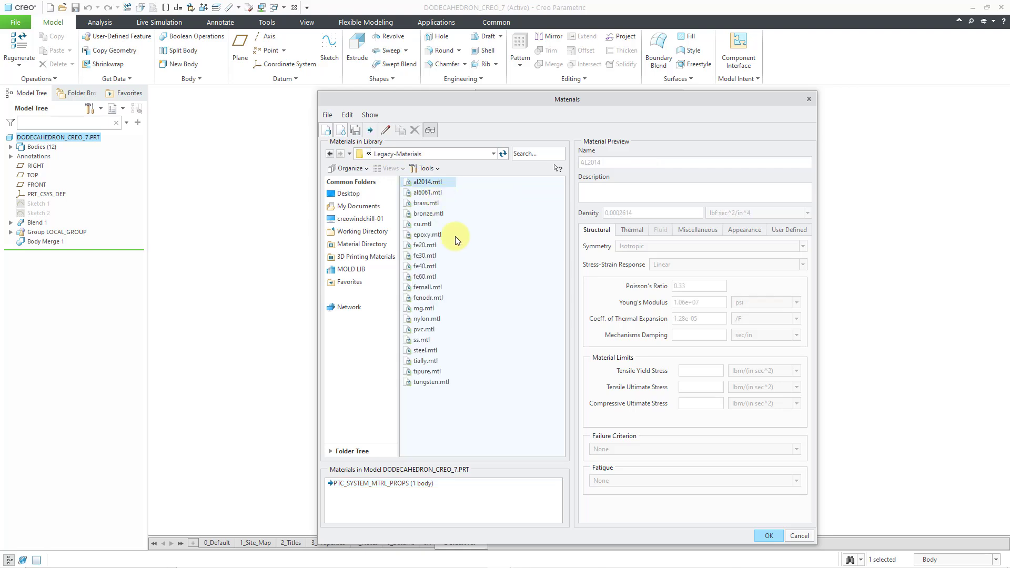
click(431, 350)
right_click(431, 350)
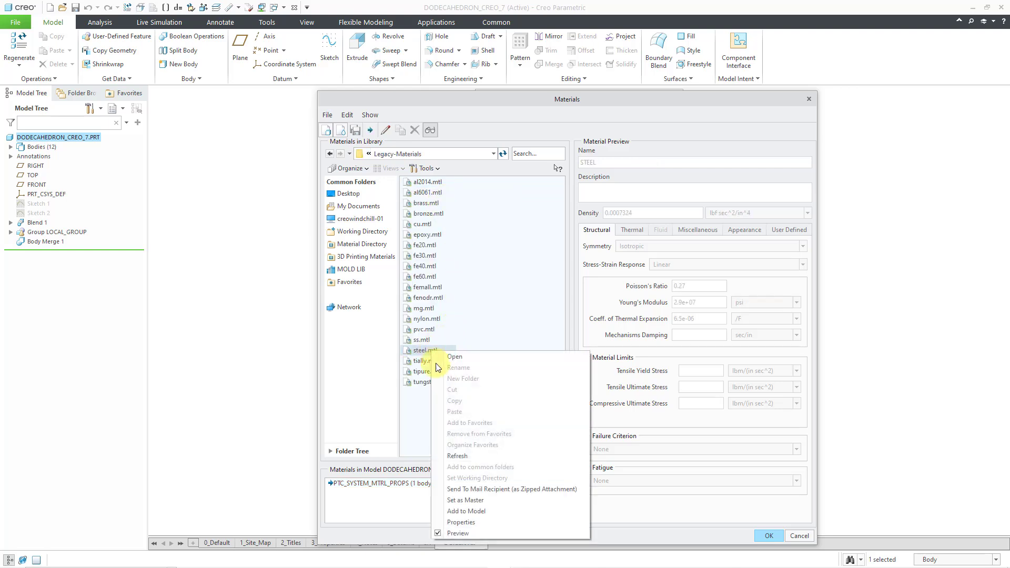
click(484, 501)
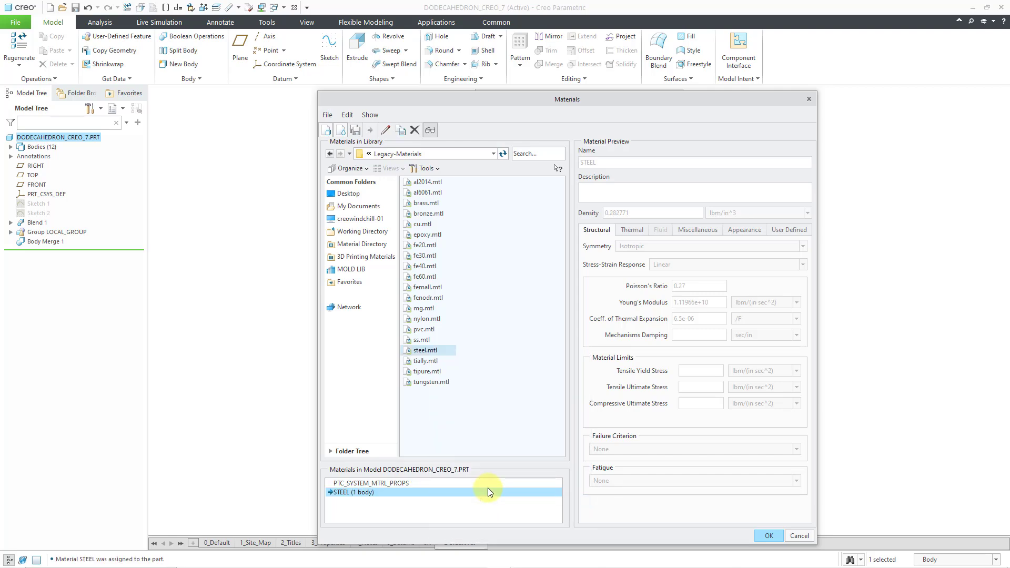
click(769, 535)
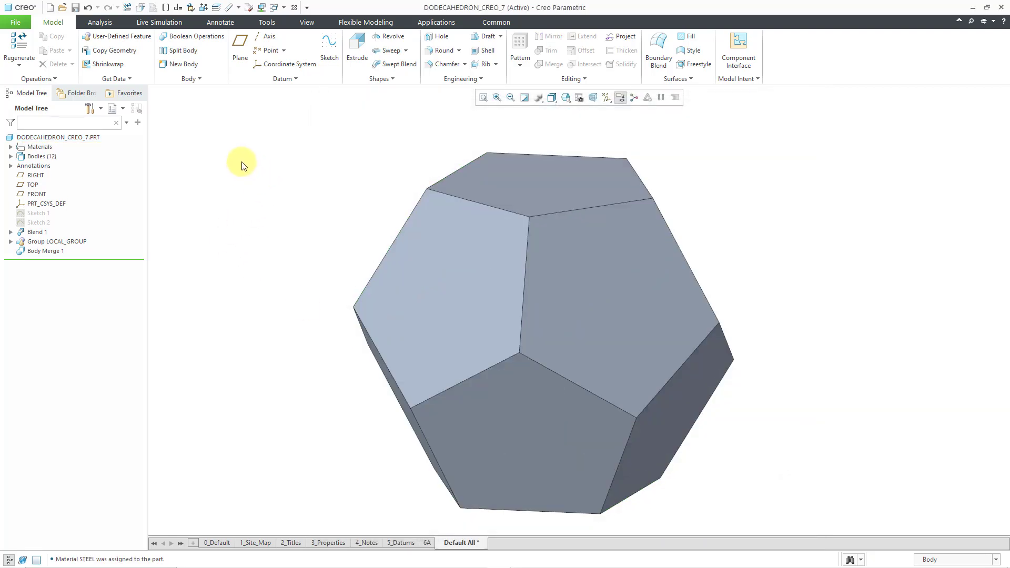
- Set up a Mass Properties analysis of the solid geometry as a feature, using the PRT_CSYS_DEF coordinate system
click(100, 22)
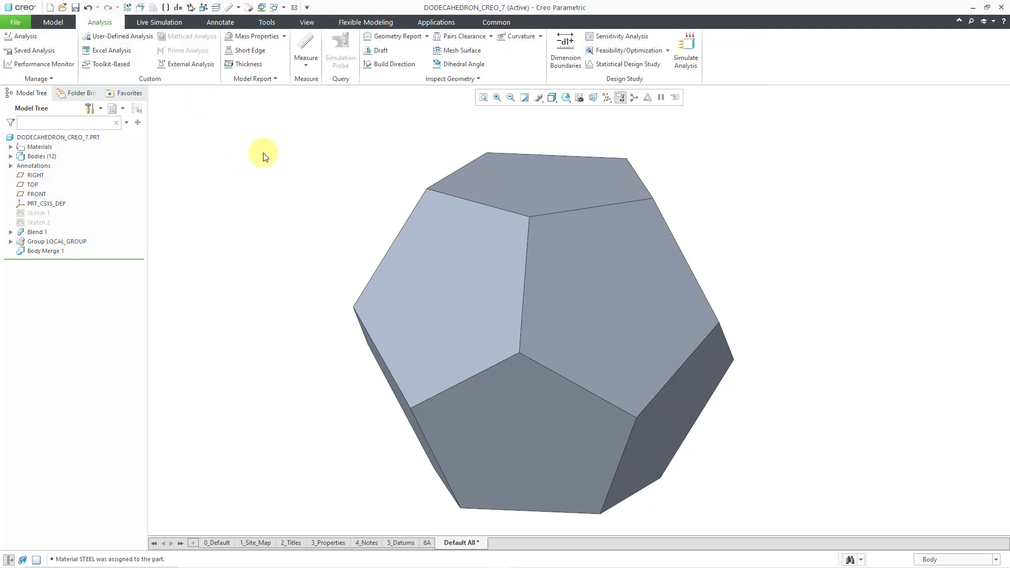
click(246, 37)
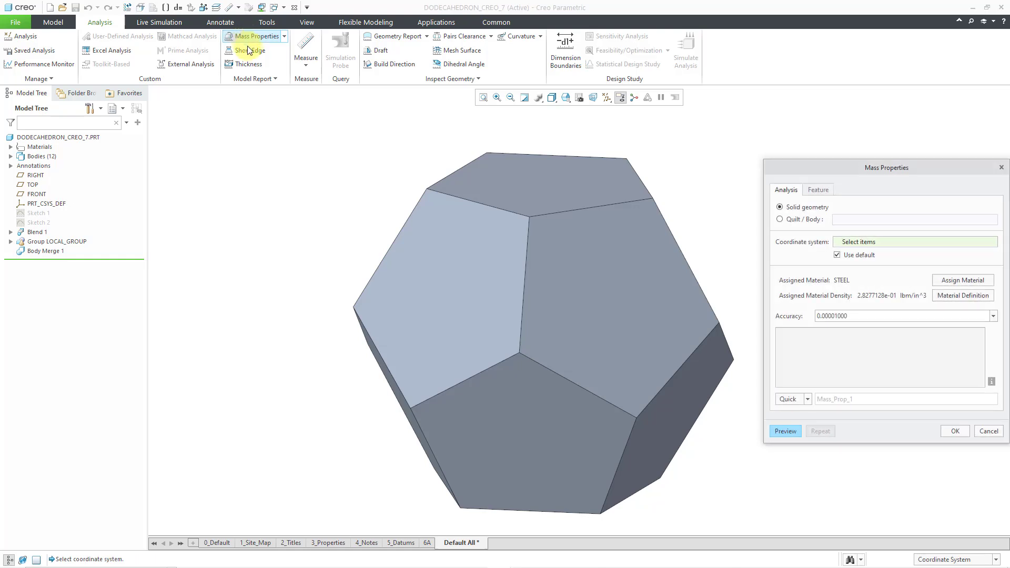
click(808, 399)
click(794, 428)
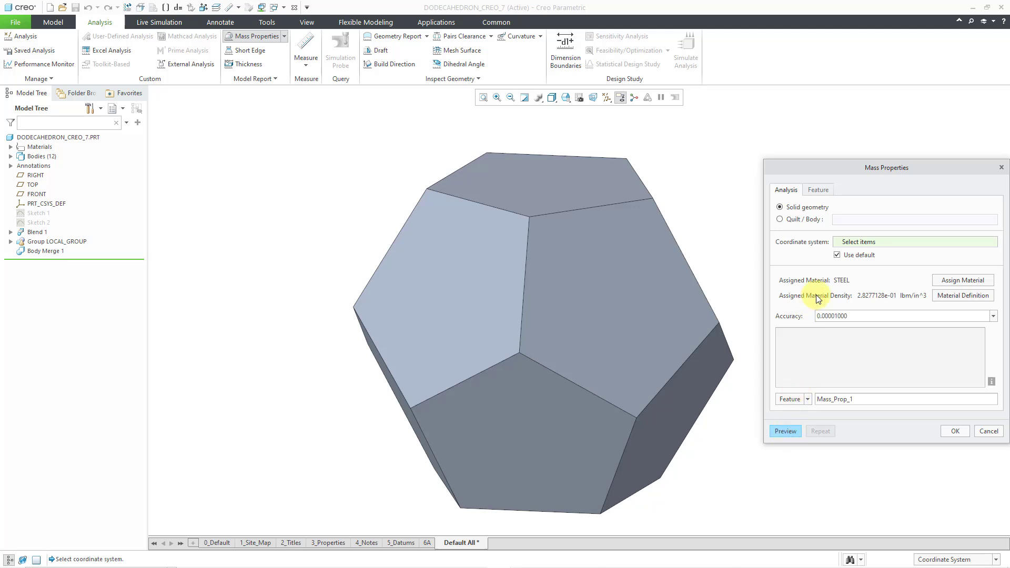
click(46, 204)
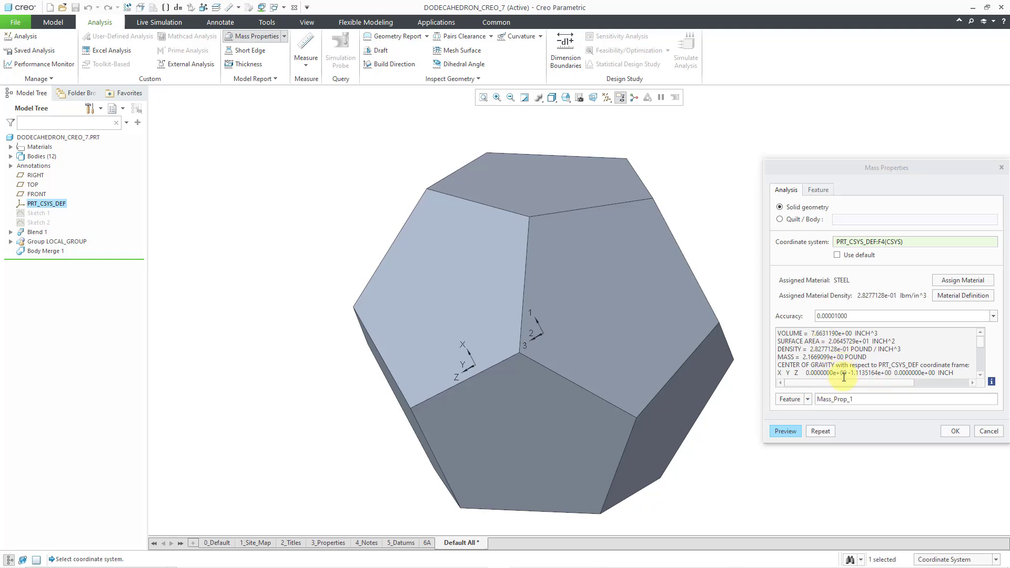
- Check the analysis feature's output parameters, rename the feature MASS and create it
click(817, 191)
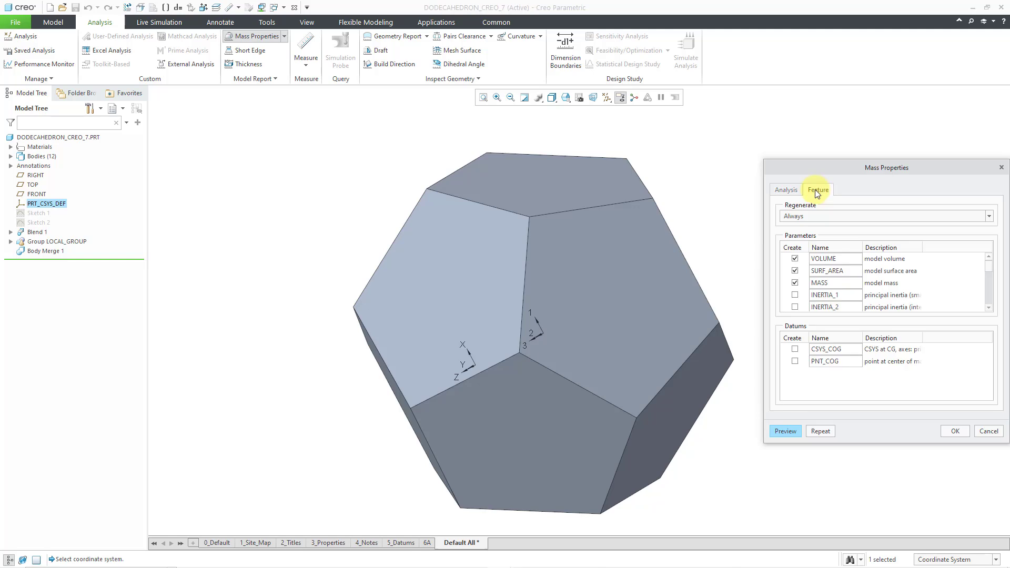
click(795, 283)
click(788, 197)
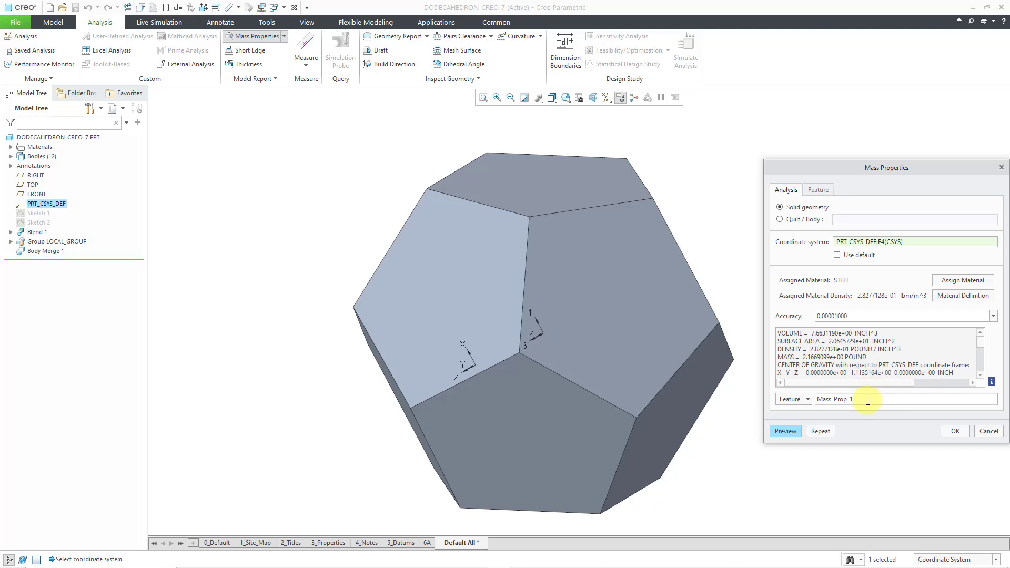
key(BackSpace)
key(BackSpace)
key(BackSpace)
key(BackSpace)
key(BackSpace)
key(BackSpace)
key(BackSpace)
click(955, 432)
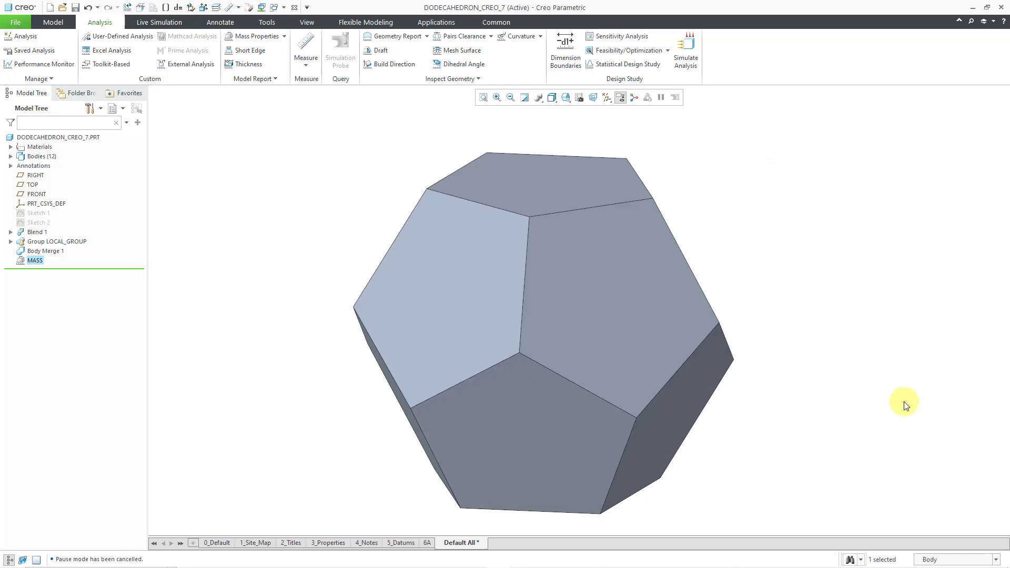
- Place a new note on the flat-to-screen annotation plane in the empty space beside the dodecahedron
click(302, 186)
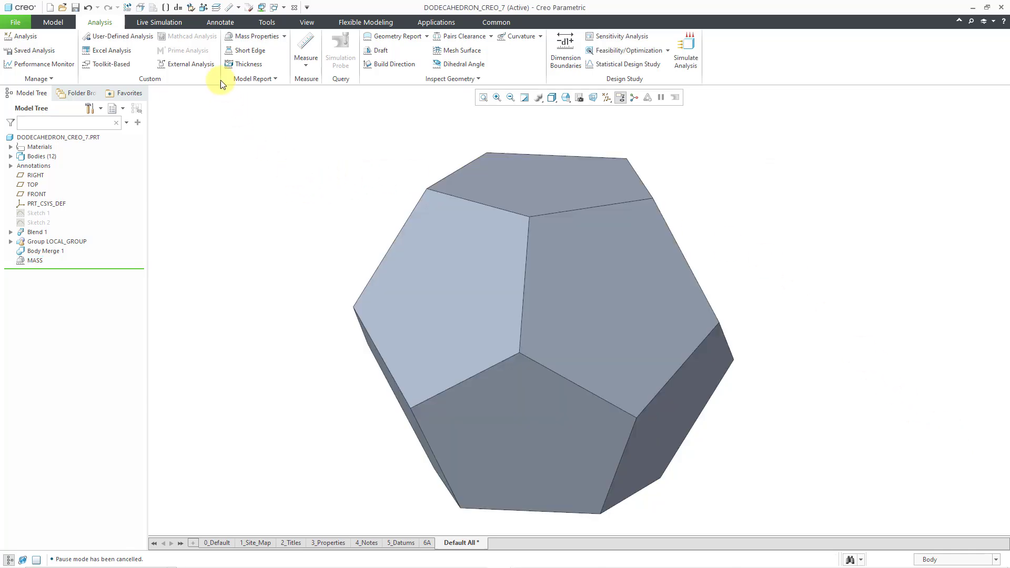
click(223, 21)
click(96, 56)
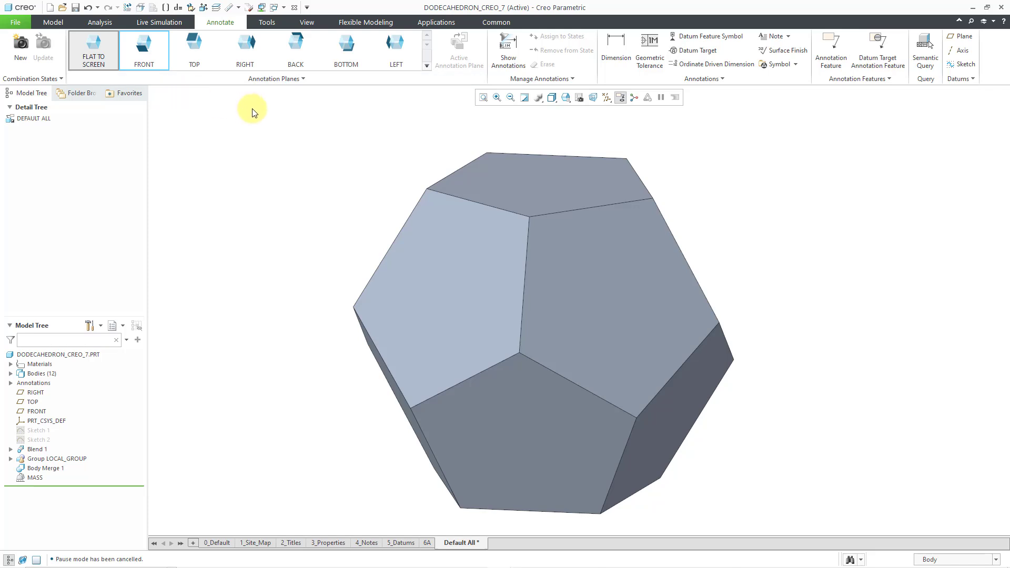
click(769, 37)
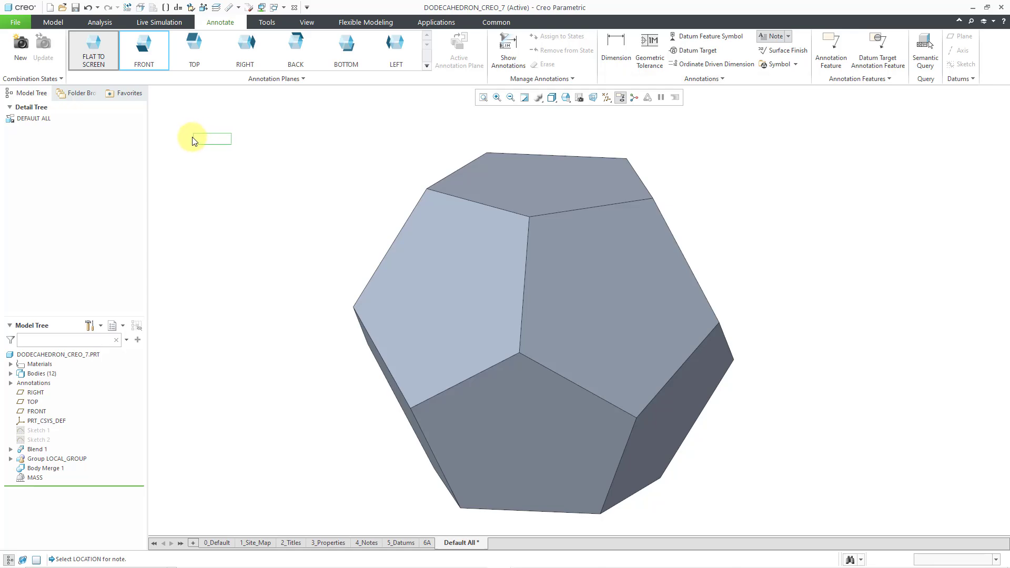
click(188, 136)
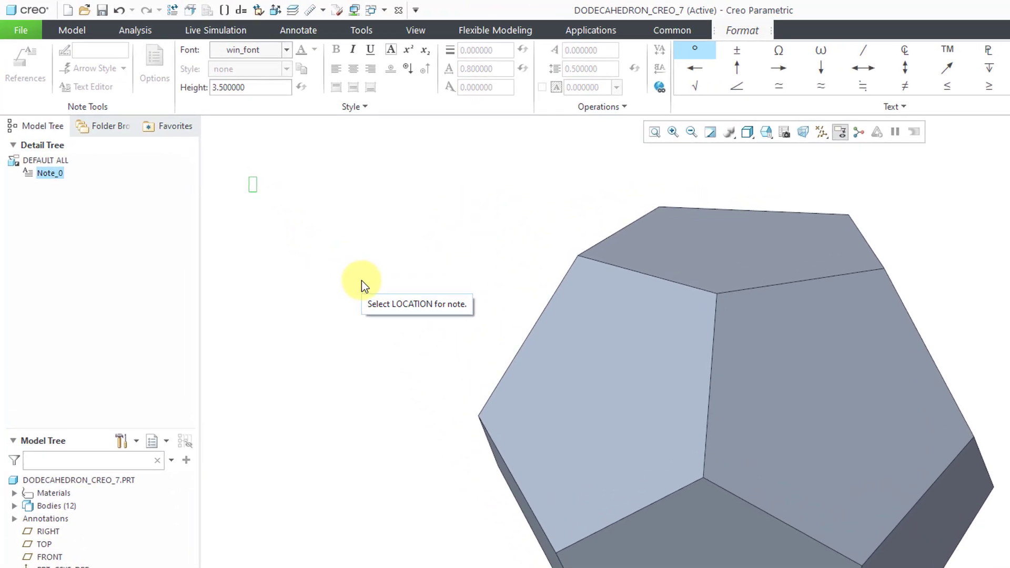
- Enter SURFACE AREA: &SURF_AREA:FID_MASS[.3] as the note's first line and begin a second line
text(SURFAC)
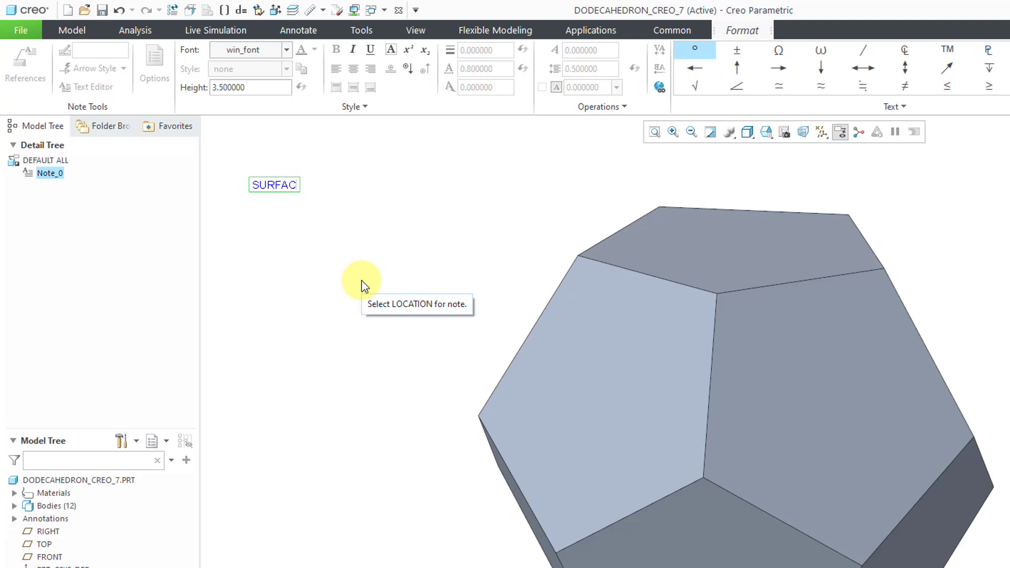
text(E AREA: &)
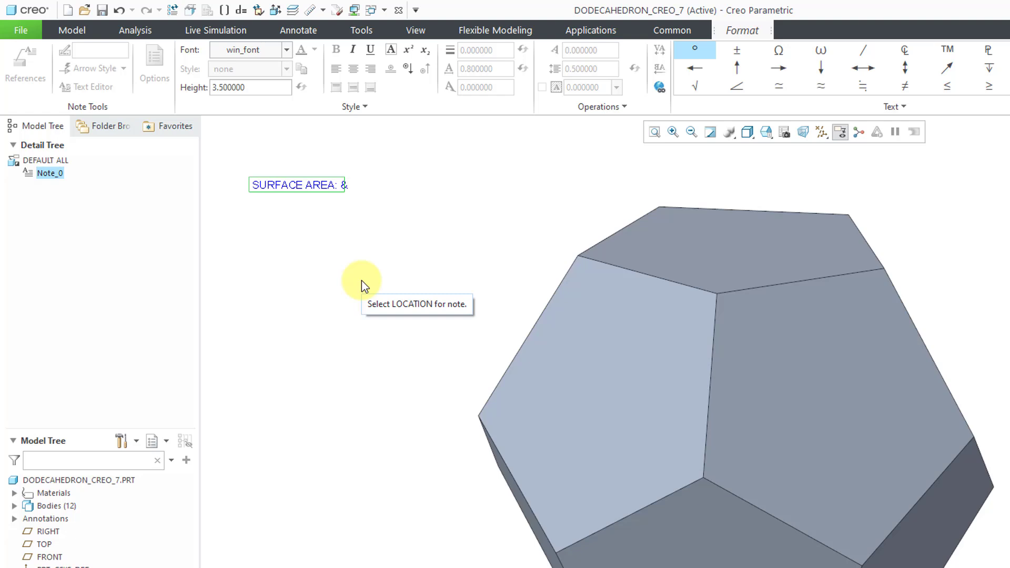
text(SURF_AREA:FID)
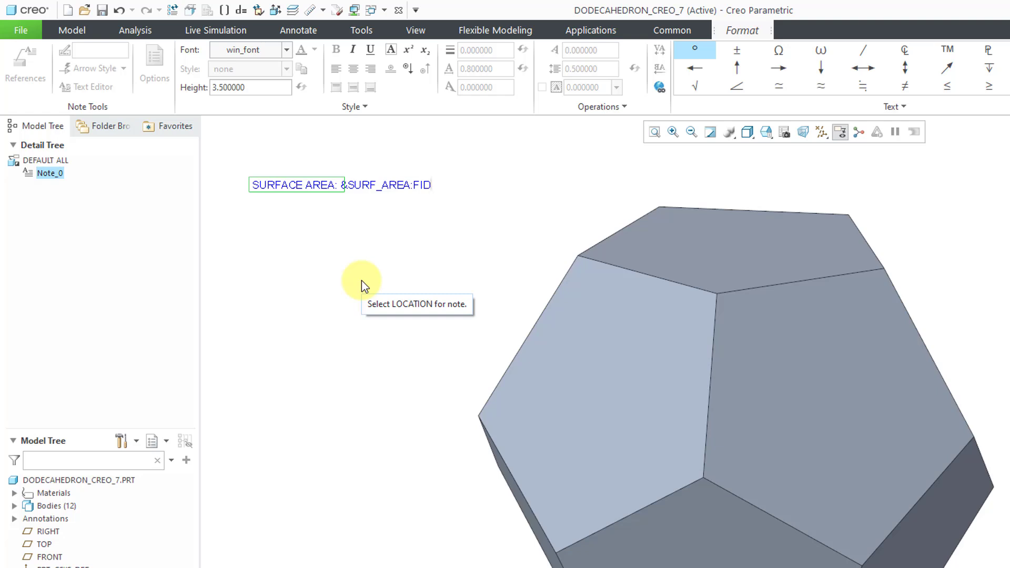
text(_MASS[.3])
key(Return)
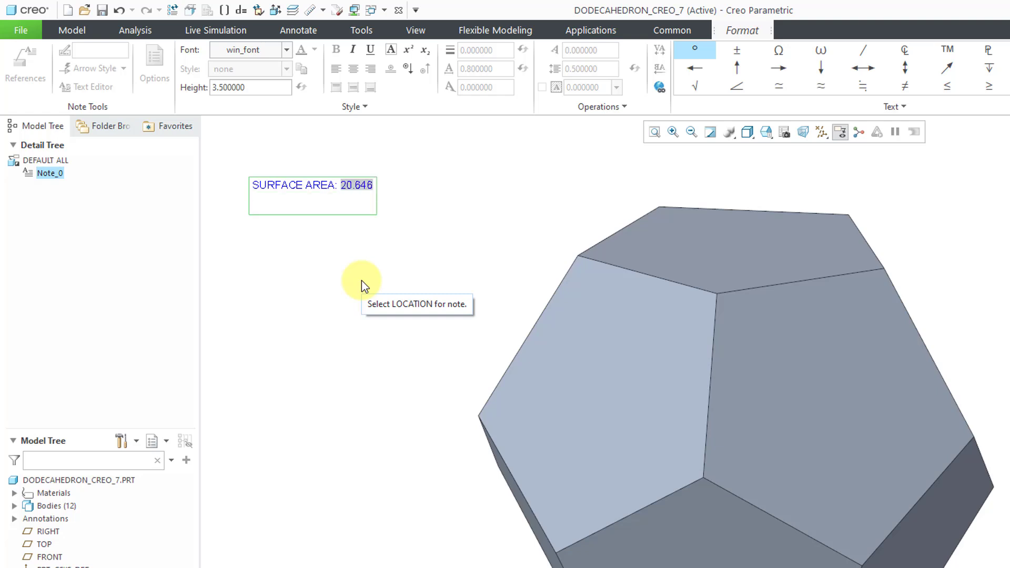
- Enter VOLUME: &VOLUME:FID_MASS[.3] as the note's second line and finish the note
text(VOLUME: &)
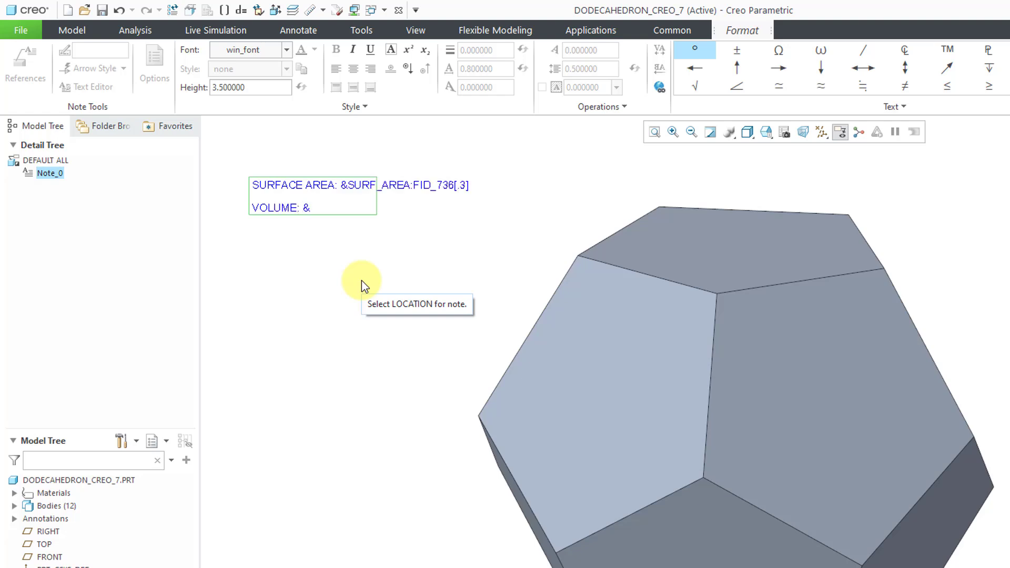
text(VOLUME:FID_)
text(MASS[)
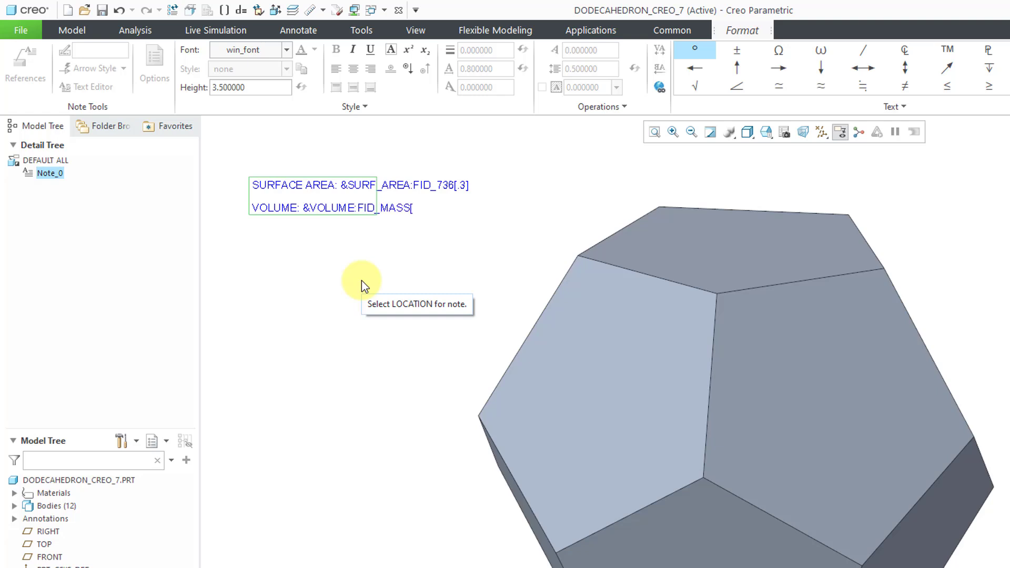
text(.3])
click(368, 289)
click(369, 300)
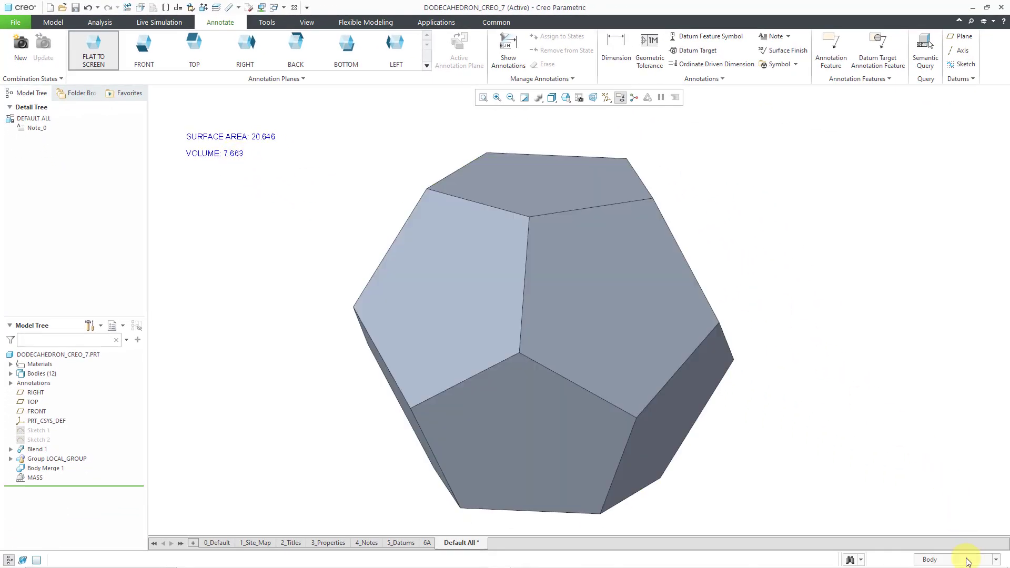
- Restrict selection to annotations and set the surface area and volume note's text height to 8
click(969, 560)
click(947, 522)
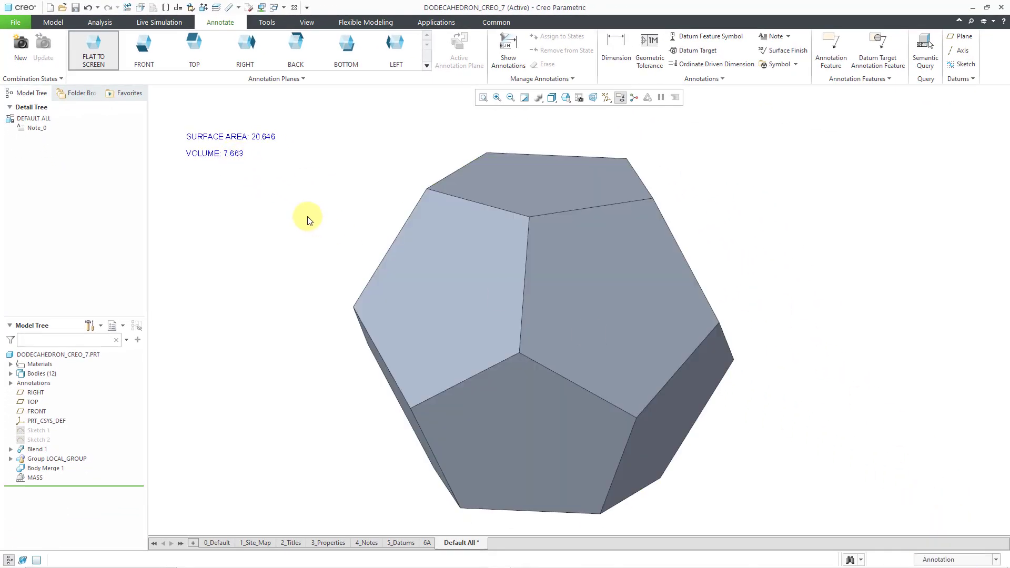
double_click(217, 154)
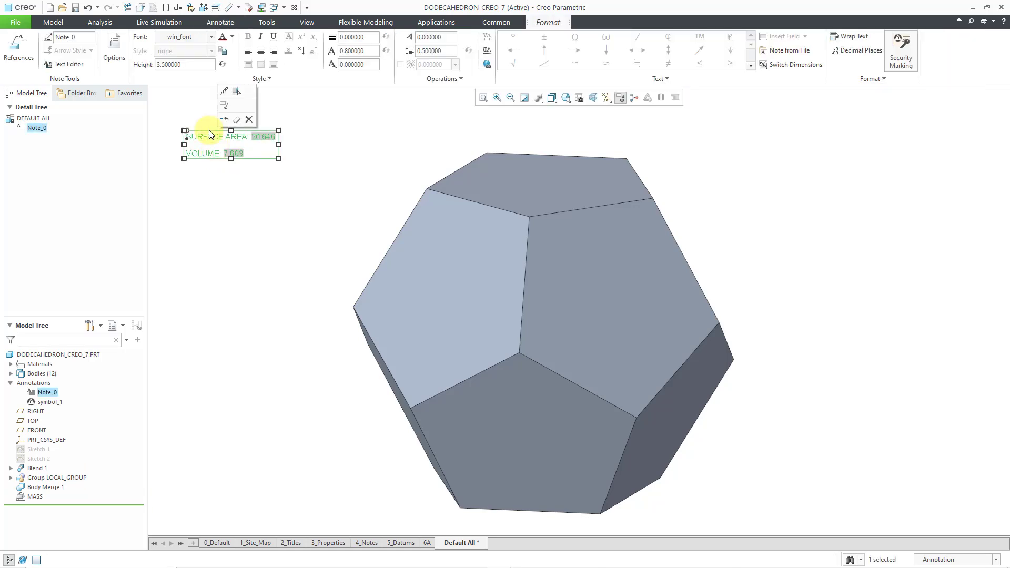
double_click(167, 65)
text(8)
key(Return)
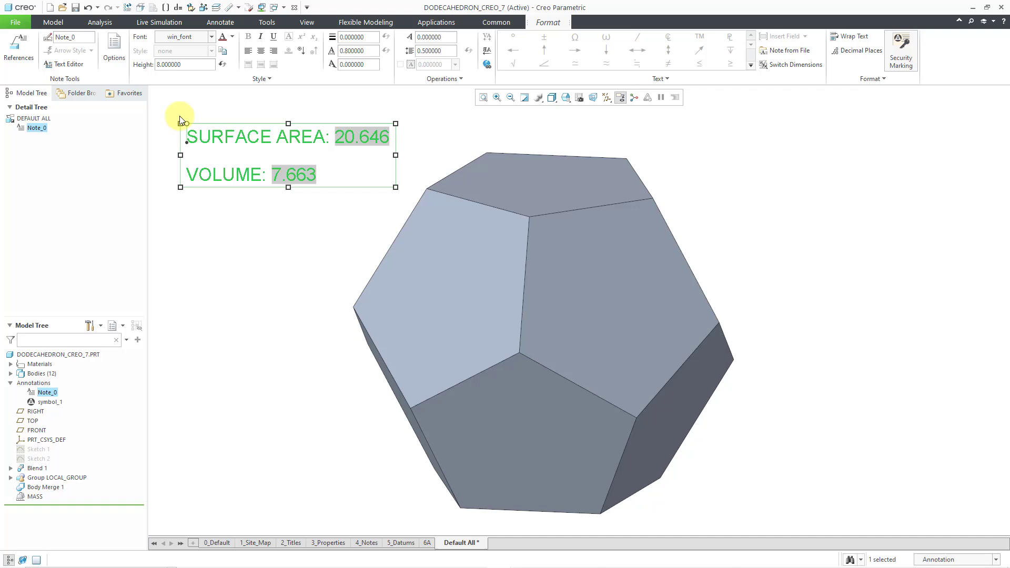
click(235, 227)
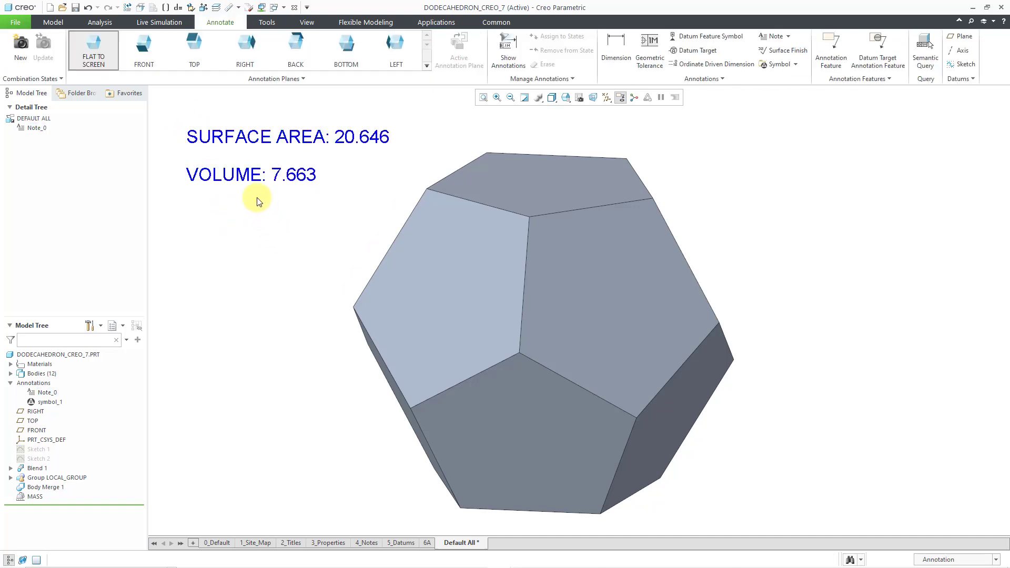